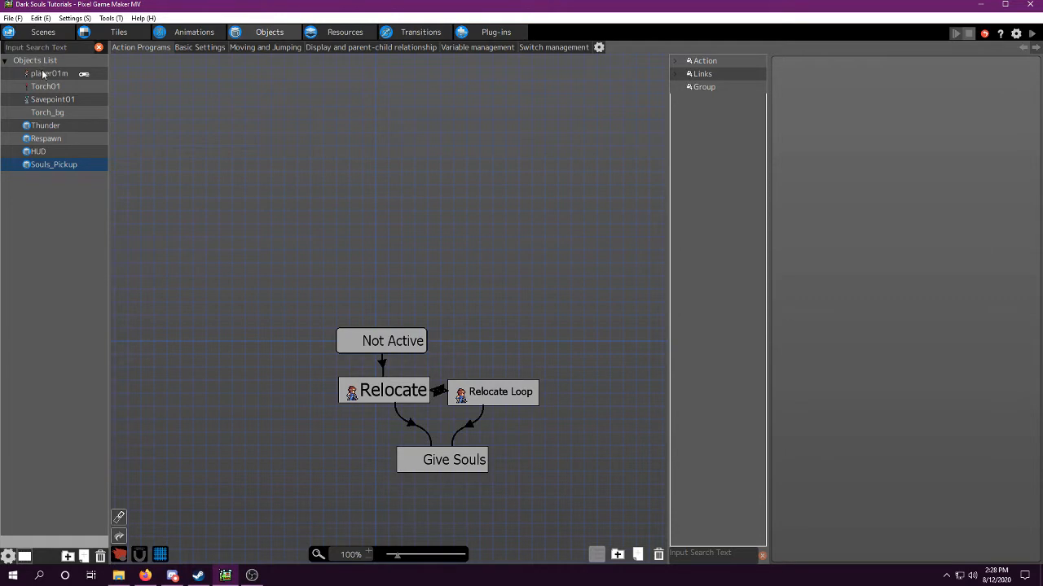
# - Open the action program of the player01m object and look over its action nodes
pyautogui.click(42, 73)
pyautogui.moveTo(498, 235); pyautogui.dragTo(585, 311, button='middle')
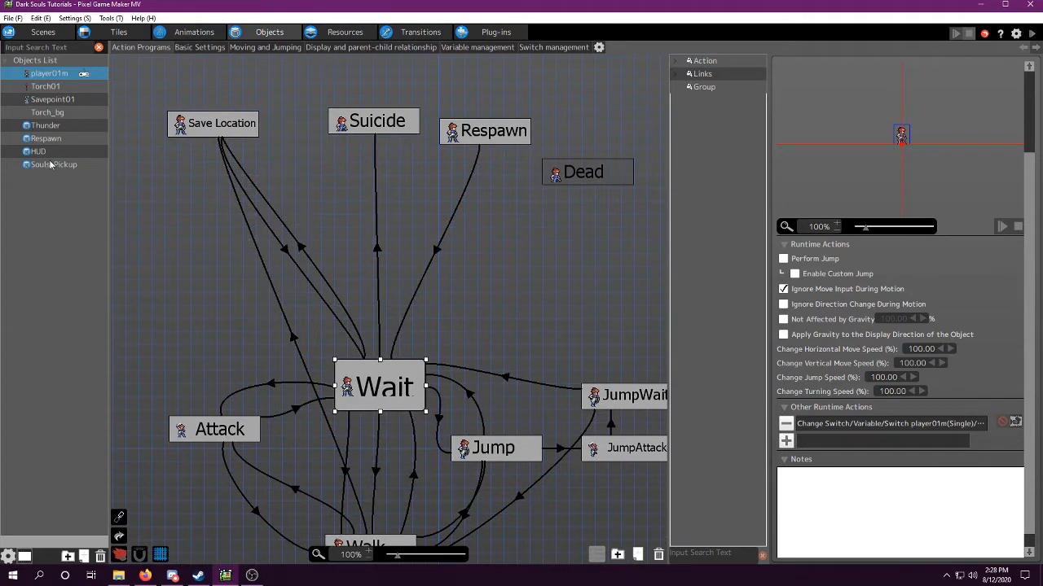
pyautogui.moveTo(491, 288); pyautogui.dragTo(490, 253, button='middle')
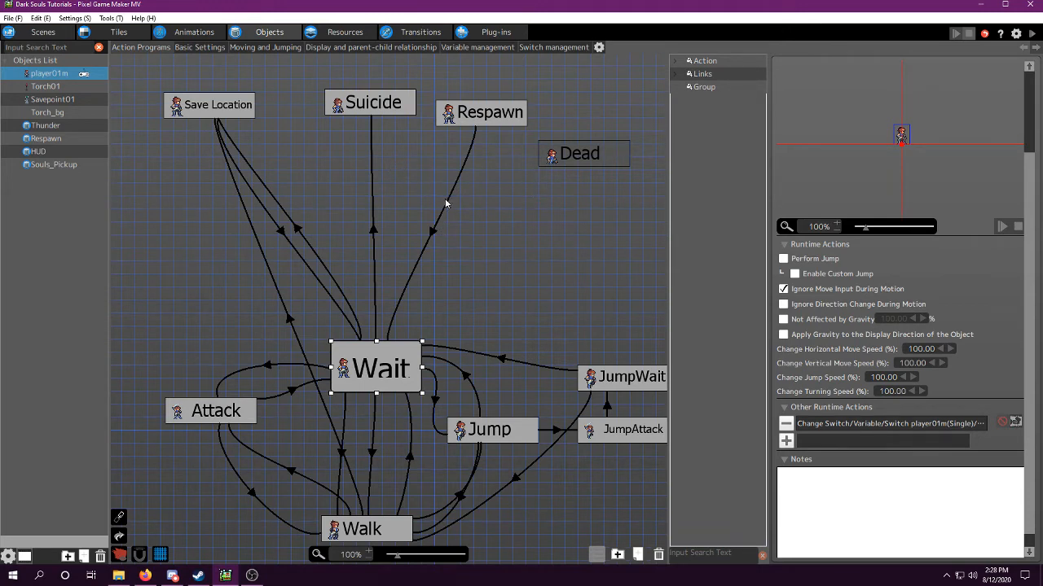
pyautogui.moveTo(539, 227)
pyautogui.mouseDown(button='middle')
pyautogui.moveTo(529, 267)
pyautogui.moveTo(528, 230)
pyautogui.mouseUp(button='middle')
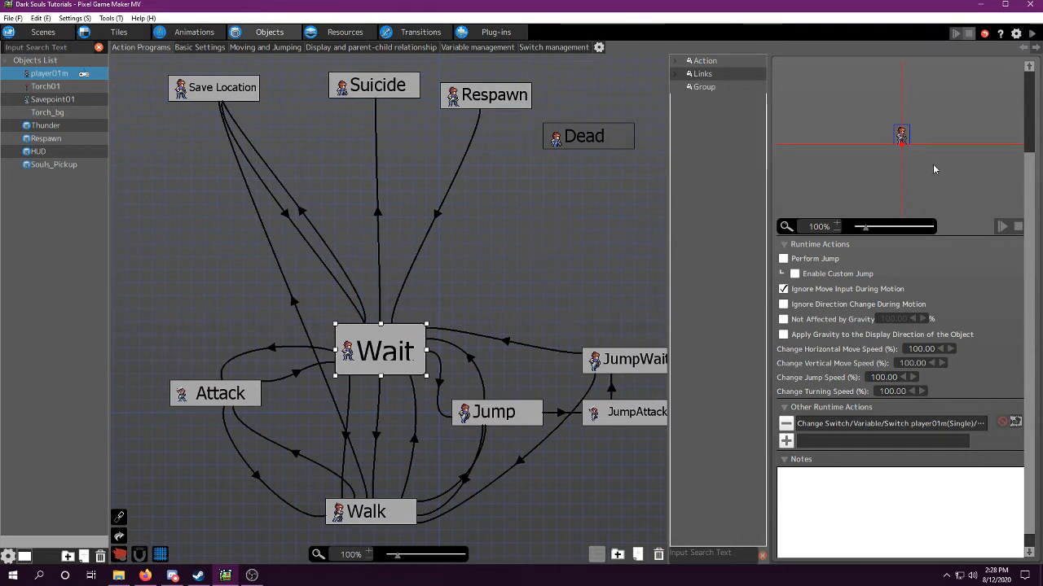
# - Start a test play, take the character through the forest into the lava cave, and trigger the suicide action there
pyautogui.click(1032, 33)
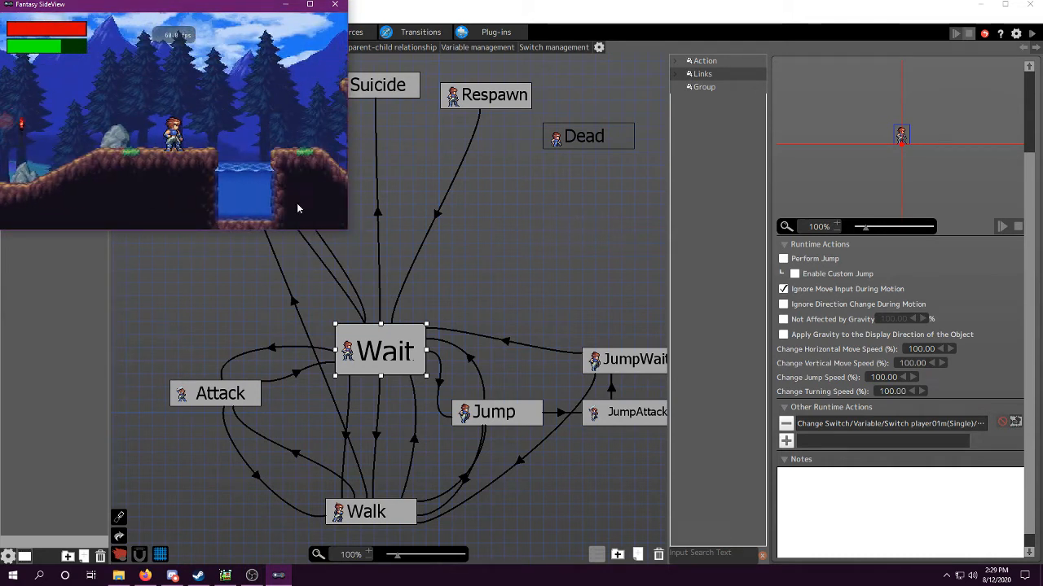
pyautogui.press('Right')
pyautogui.press('space')
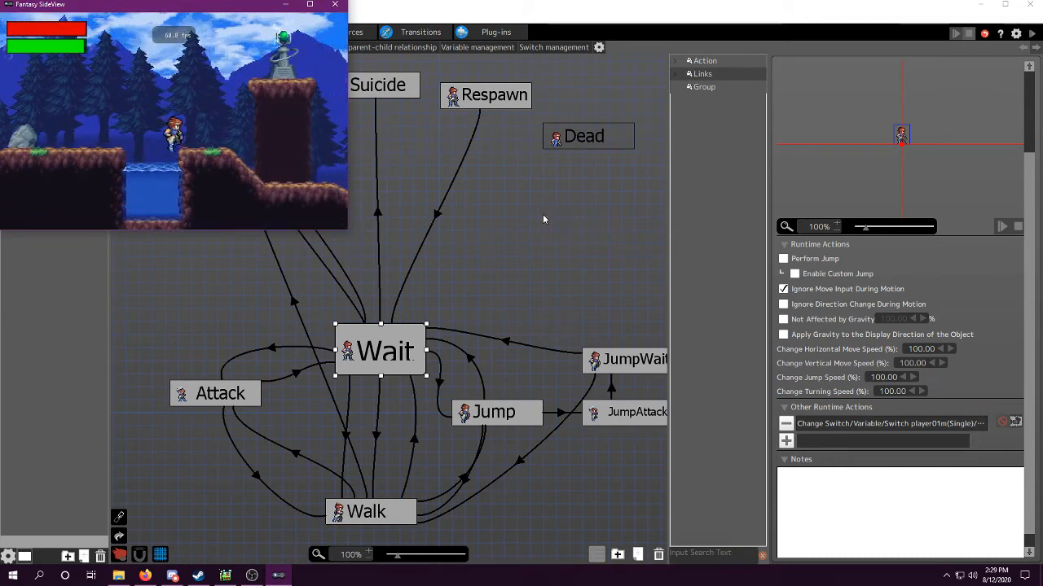
pyautogui.press('Right')
pyautogui.press('space')
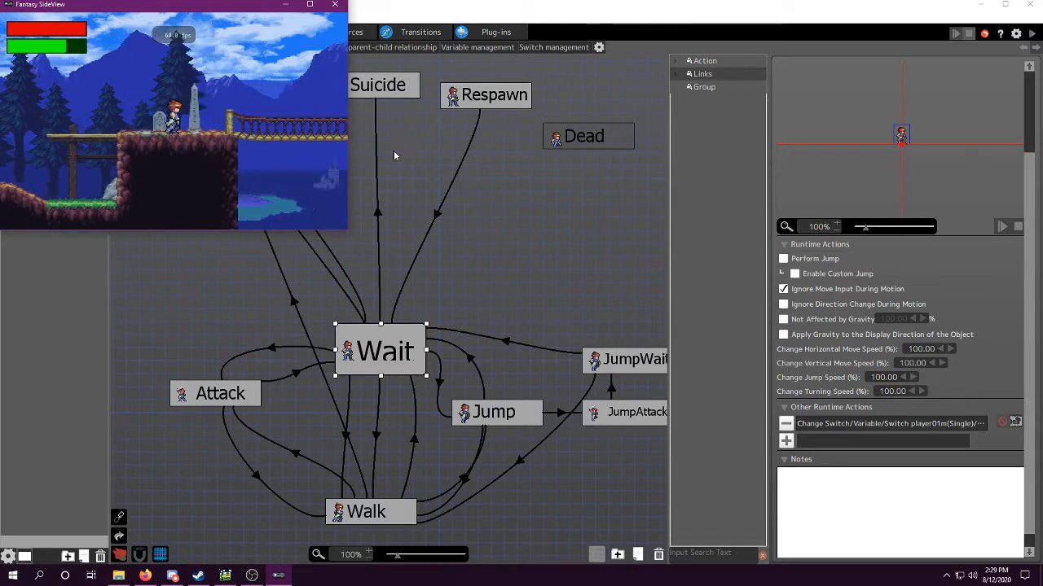
pyautogui.press('Right')
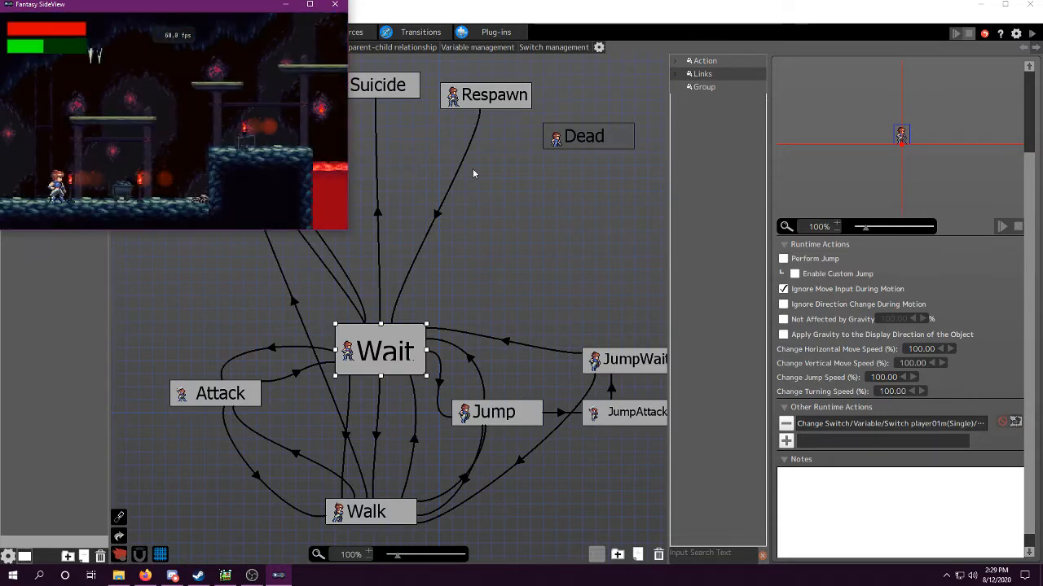
pyautogui.press('Right')
pyautogui.press('space')
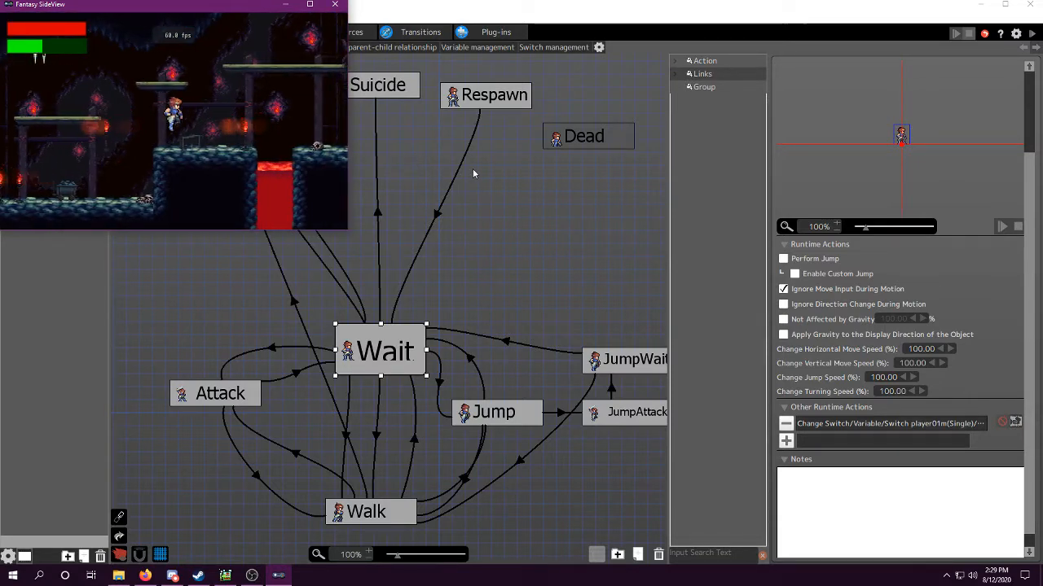
pyautogui.press('s')
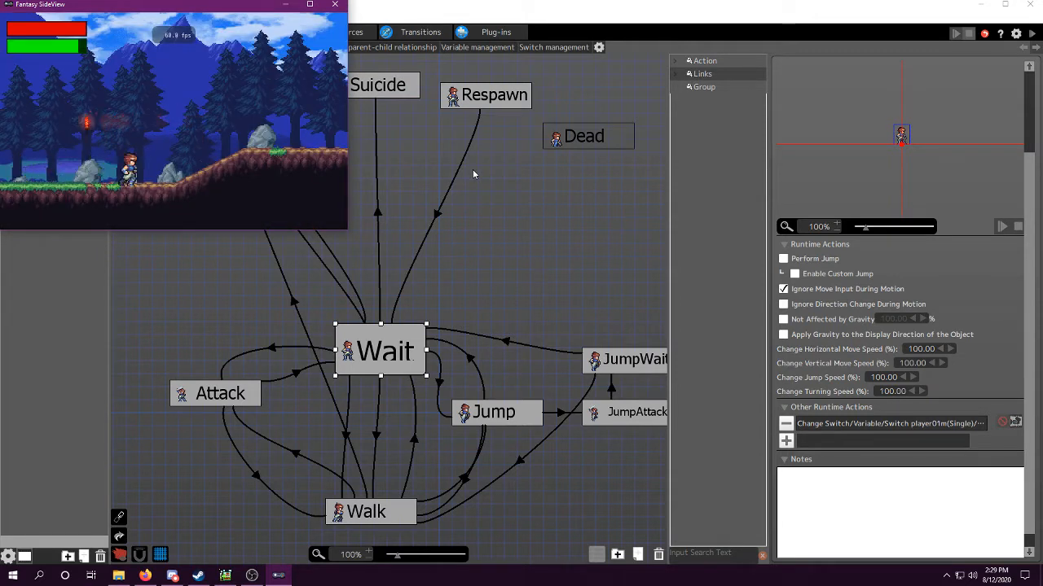
# - Run the character back to the cave to recover the dropped souls, and close the test play
pyautogui.press('Right')
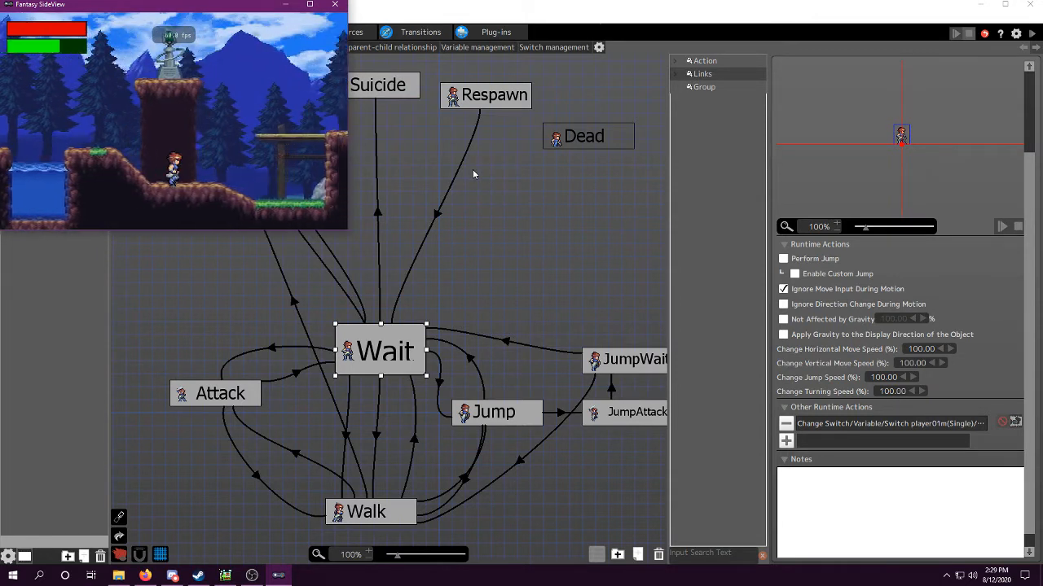
pyautogui.press('Right')
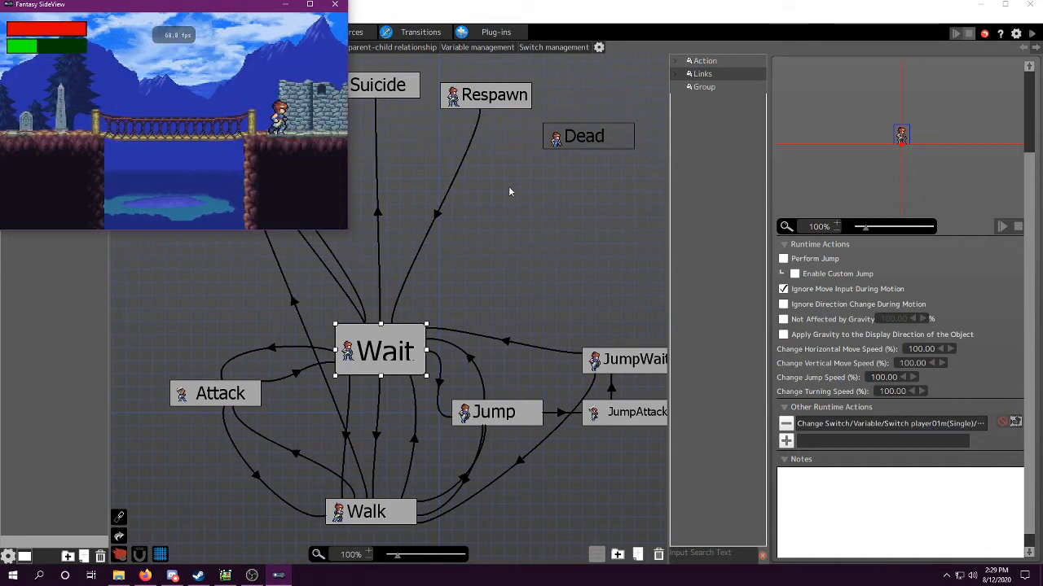
pyautogui.press('Right')
pyautogui.press('x')
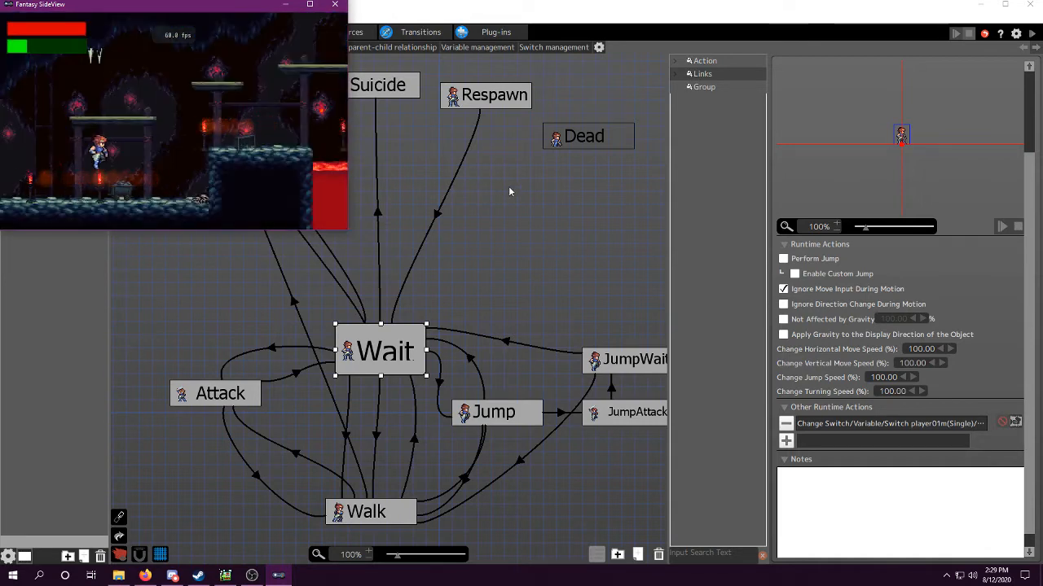
pyautogui.press('Right')
pyautogui.press('x')
pyautogui.press('x')
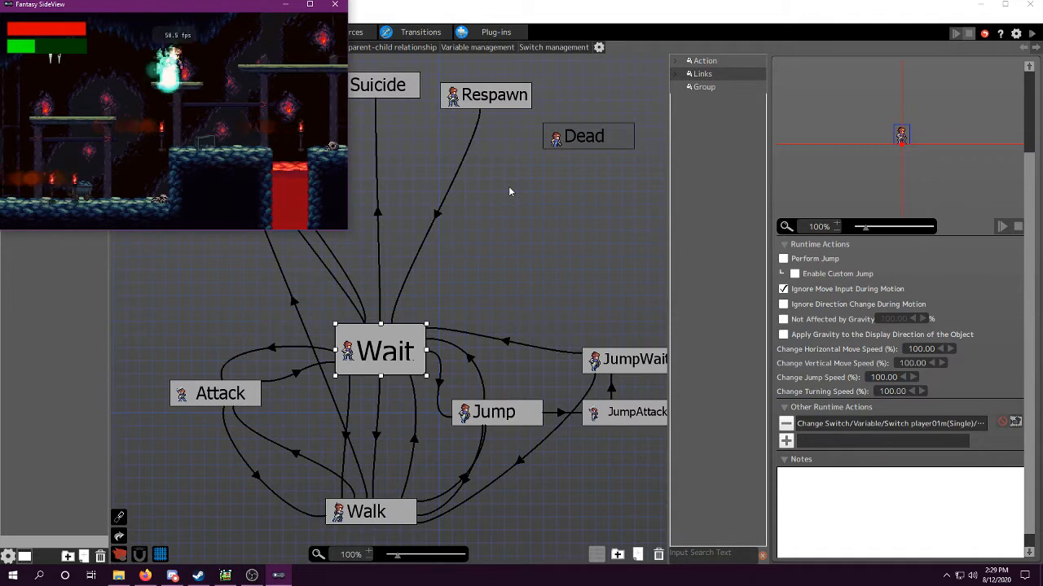
pyautogui.press('Left')
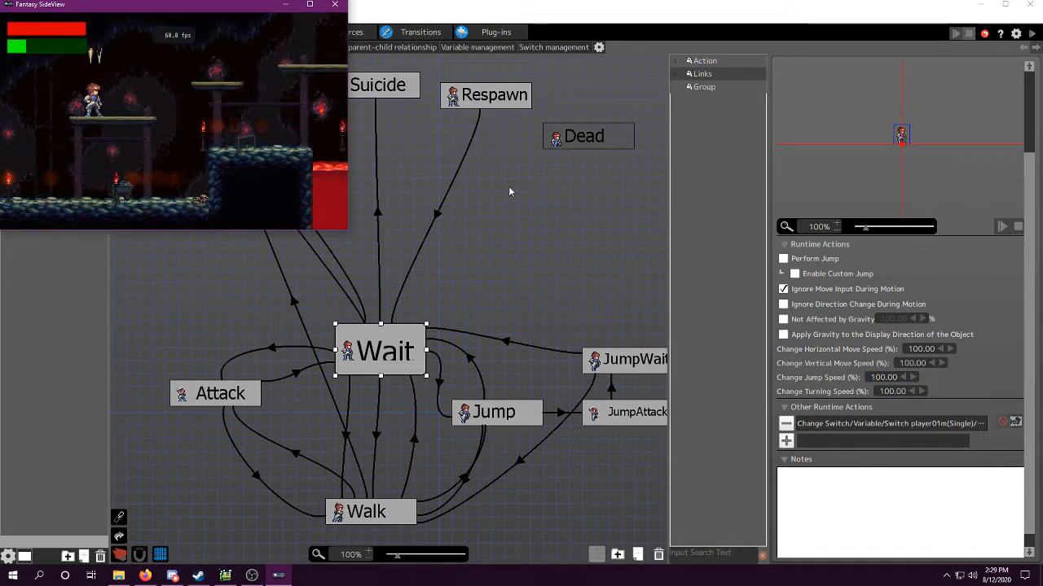
pyautogui.press('Left')
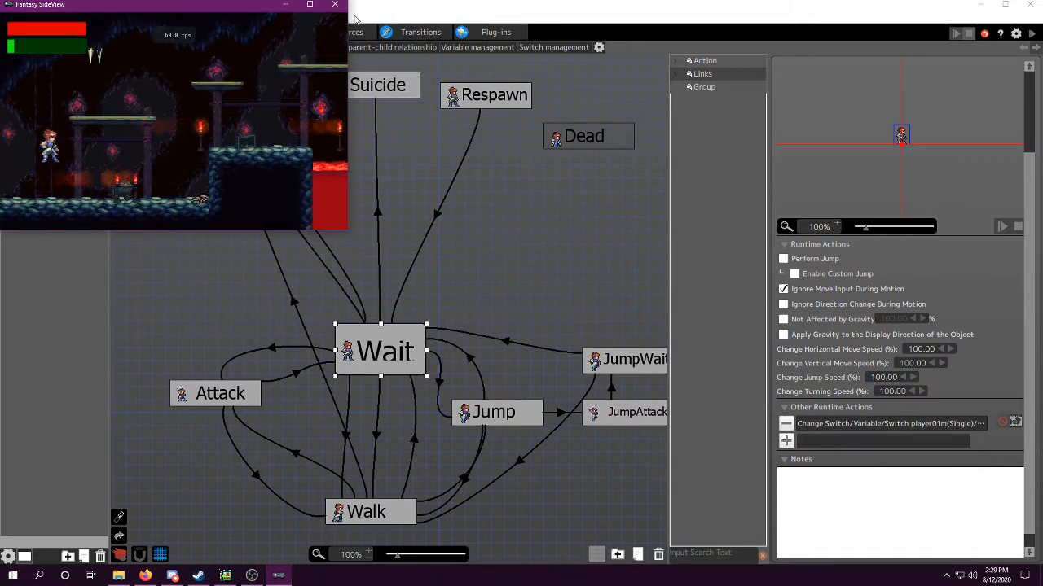
pyautogui.click(334, 4)
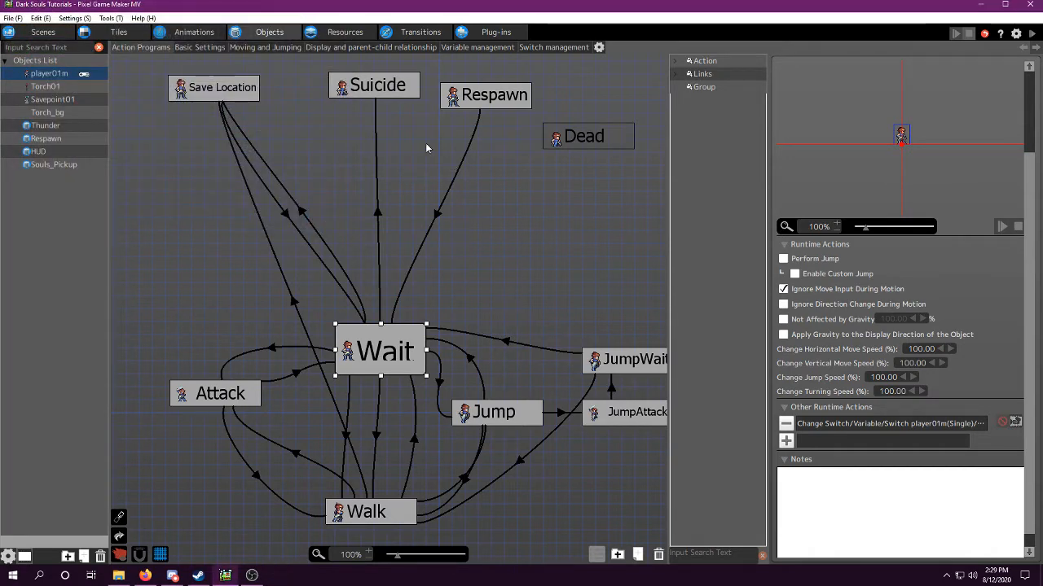
# - Review the project variables Souls_Scene, Souls_X, Souls_Y, Dead Souls and Souls and where each is used
pyautogui.click(344, 31)
pyautogui.click(55, 170)
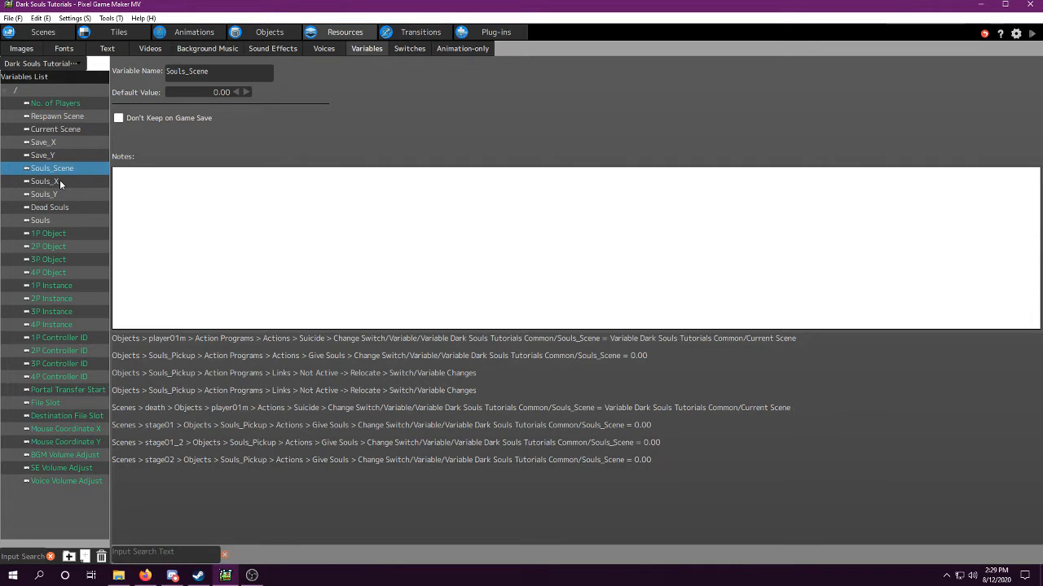
pyautogui.click(59, 180)
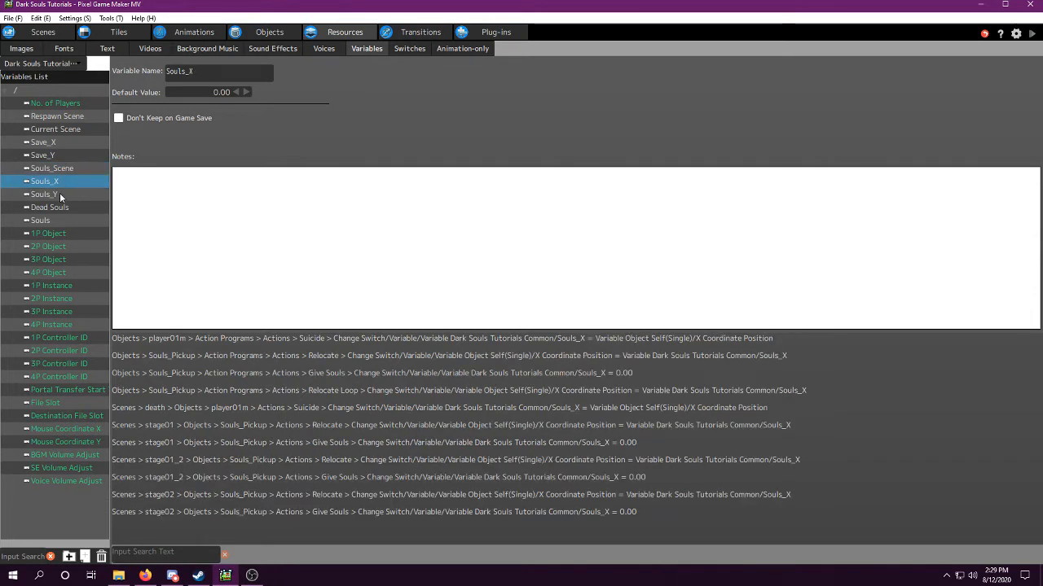
pyautogui.click(60, 192)
pyautogui.click(58, 181)
pyautogui.click(60, 192)
pyautogui.click(61, 183)
pyautogui.click(61, 197)
pyautogui.click(61, 183)
pyautogui.click(61, 197)
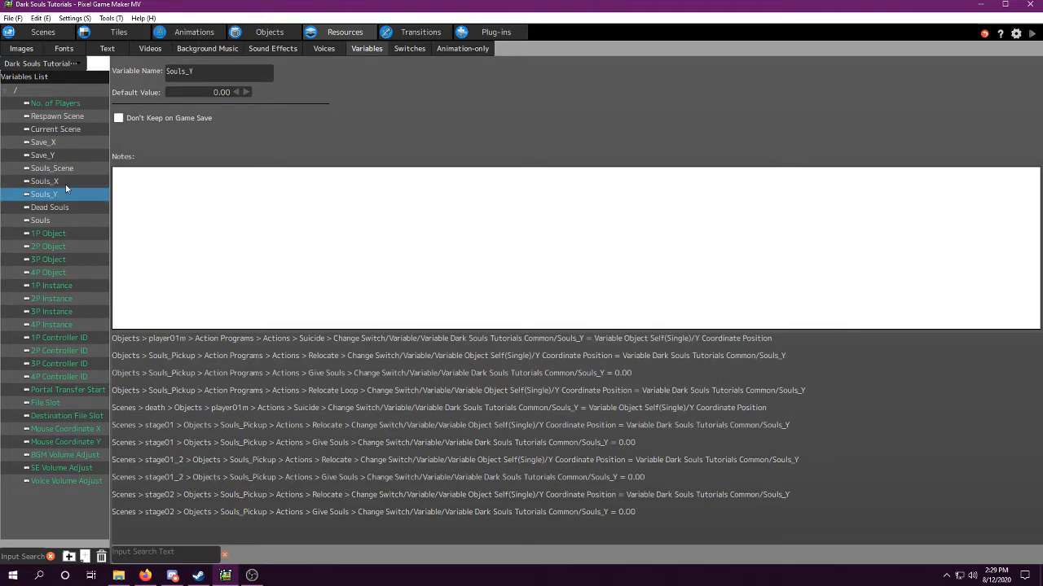
pyautogui.click(67, 185)
pyautogui.click(70, 199)
pyautogui.click(65, 208)
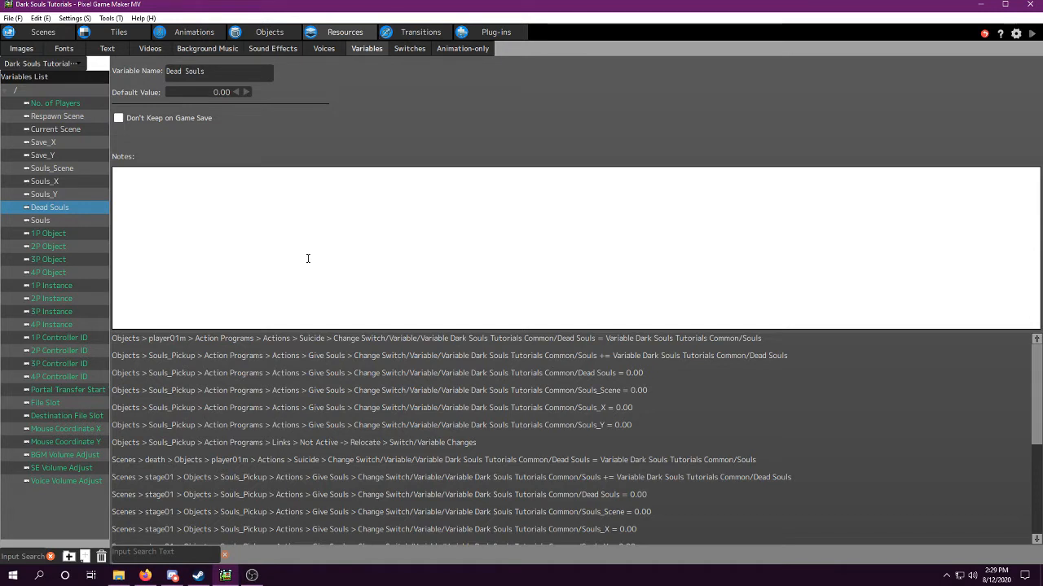
pyautogui.click(71, 220)
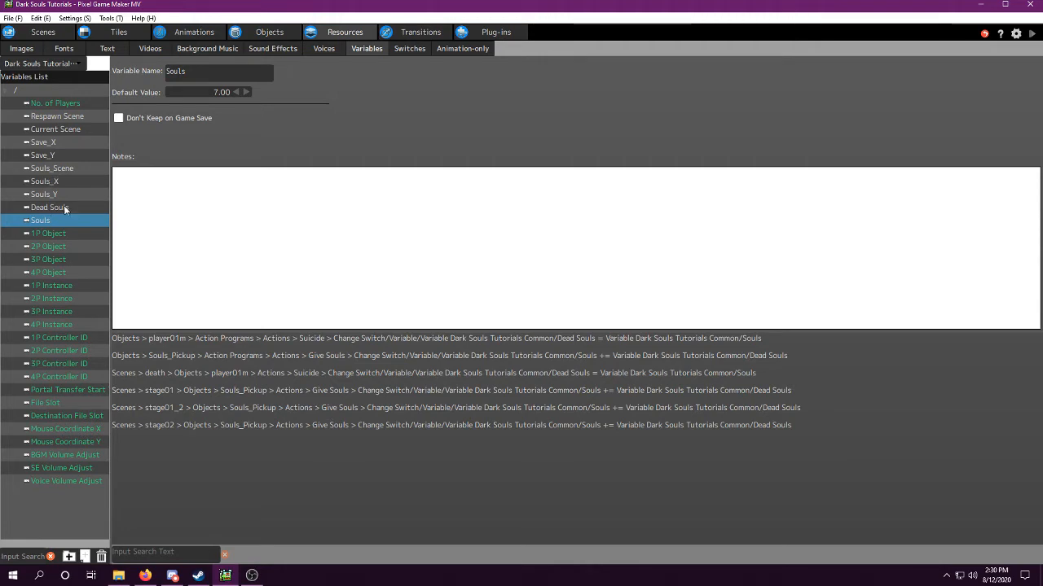
# - Examine the variable changes for Souls_X, Souls_Y, Souls_Scene and Dead Souls in the player's Suicide action
pyautogui.click(273, 35)
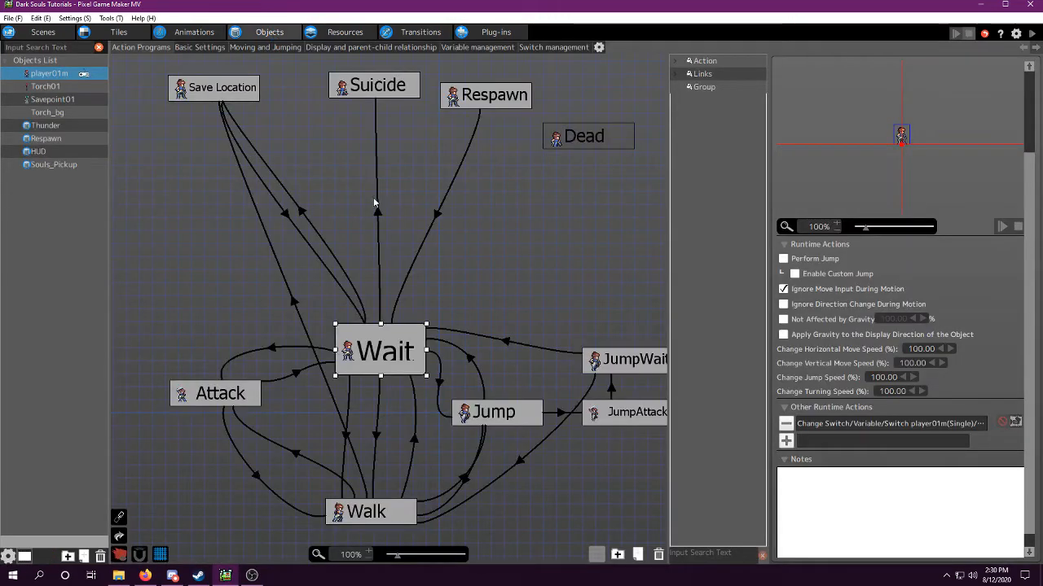
pyautogui.moveTo(361, 200); pyautogui.dragTo(375, 255, button='middle')
pyautogui.moveTo(512, 256); pyautogui.dragTo(455, 300, button='middle')
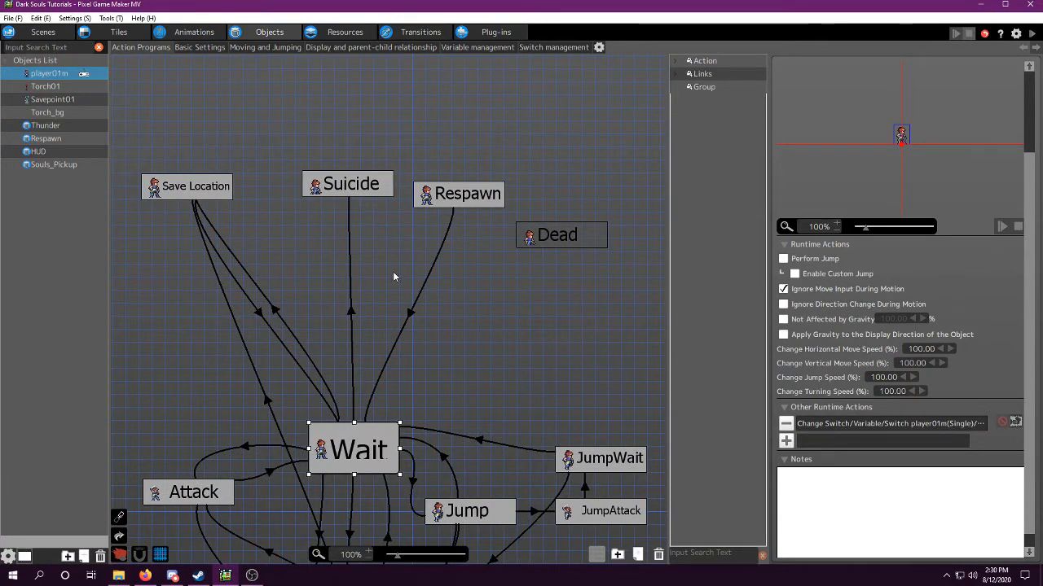
pyautogui.click(358, 190)
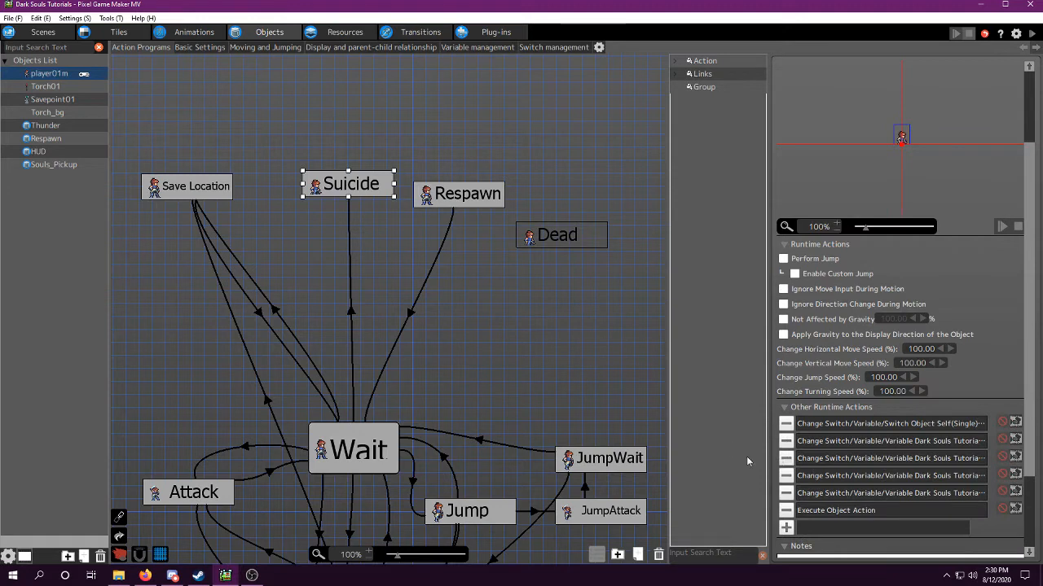
pyautogui.doubleClick(859, 441)
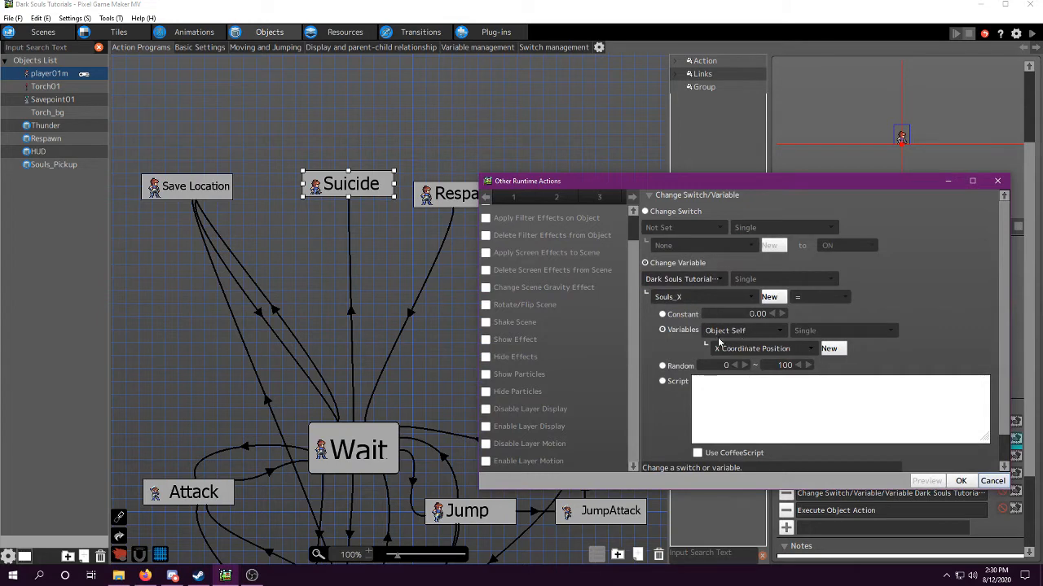
pyautogui.click(960, 480)
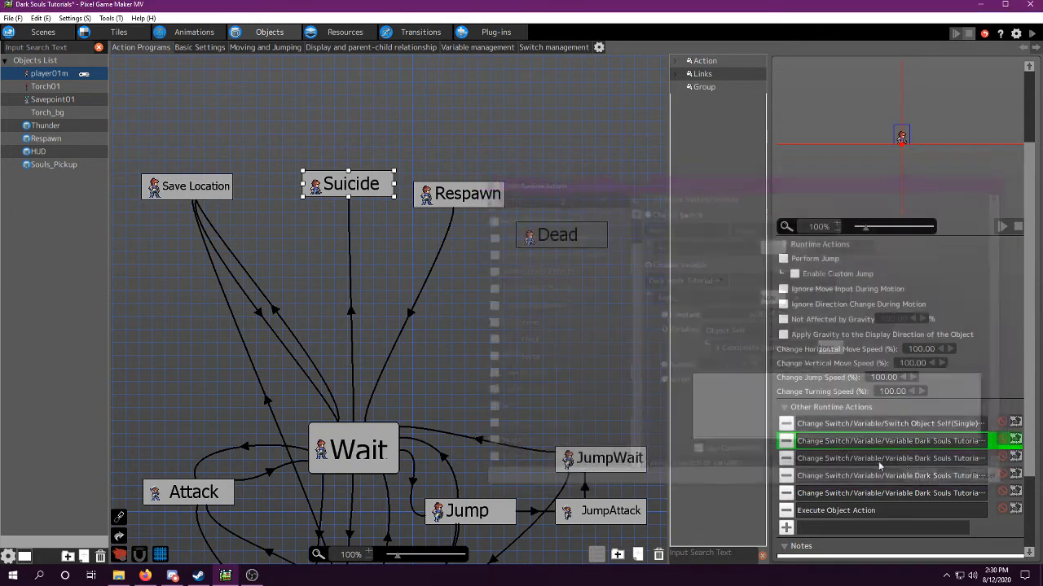
pyautogui.doubleClick(846, 455)
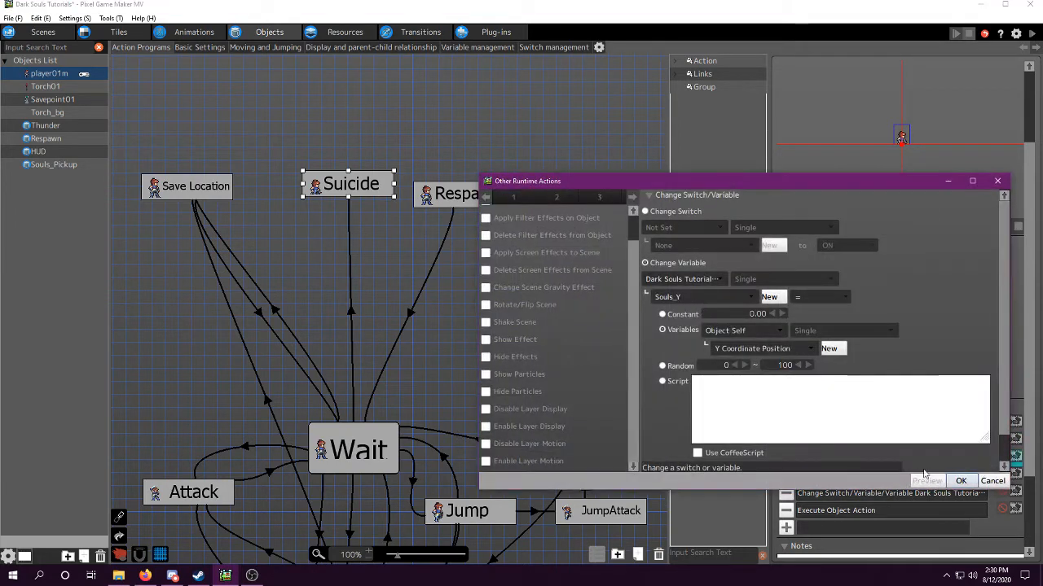
pyautogui.click(959, 480)
pyautogui.doubleClick(827, 476)
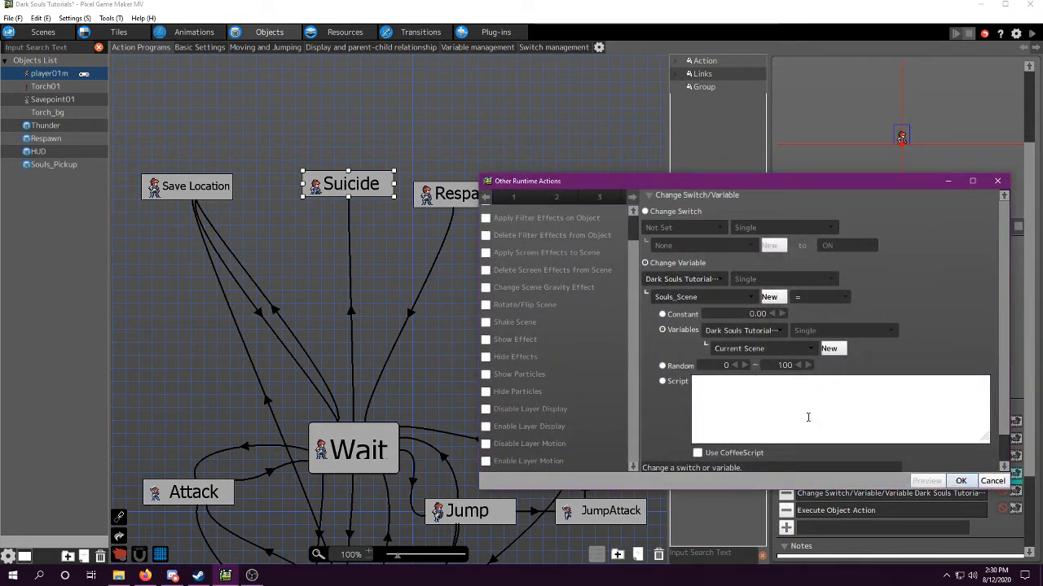
pyautogui.click(961, 480)
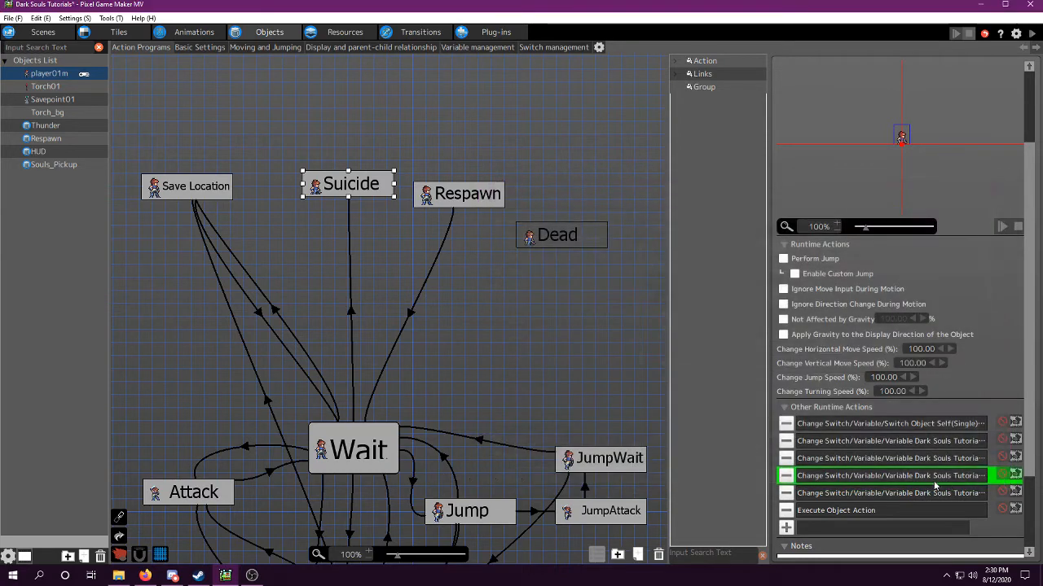
pyautogui.doubleClick(853, 493)
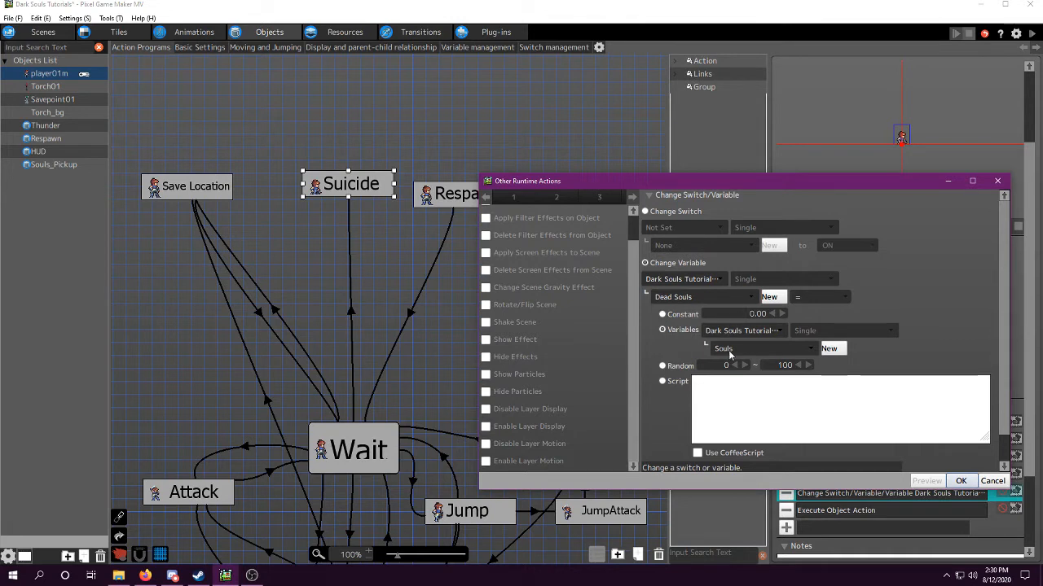
pyautogui.click(961, 481)
# - Duplicate the Suicide action's Dead Souls variable change, place it above Execute Object Action, and set its target variable to Souls
pyautogui.click(961, 481)
pyautogui.hotkey('ctrl', 'v')
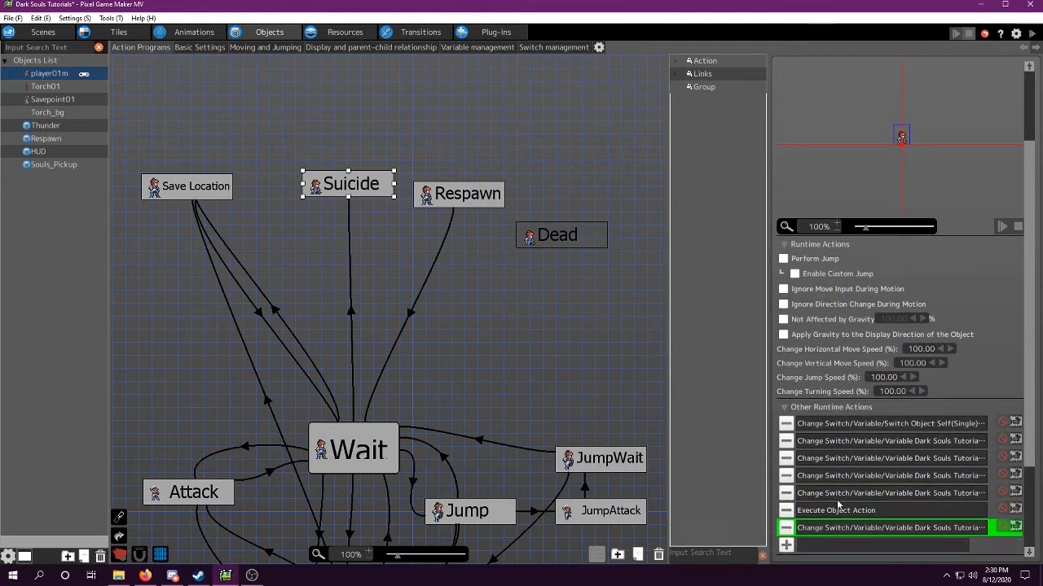
pyautogui.moveTo(843, 531); pyautogui.dragTo(843, 510)
pyautogui.doubleClick(843, 511)
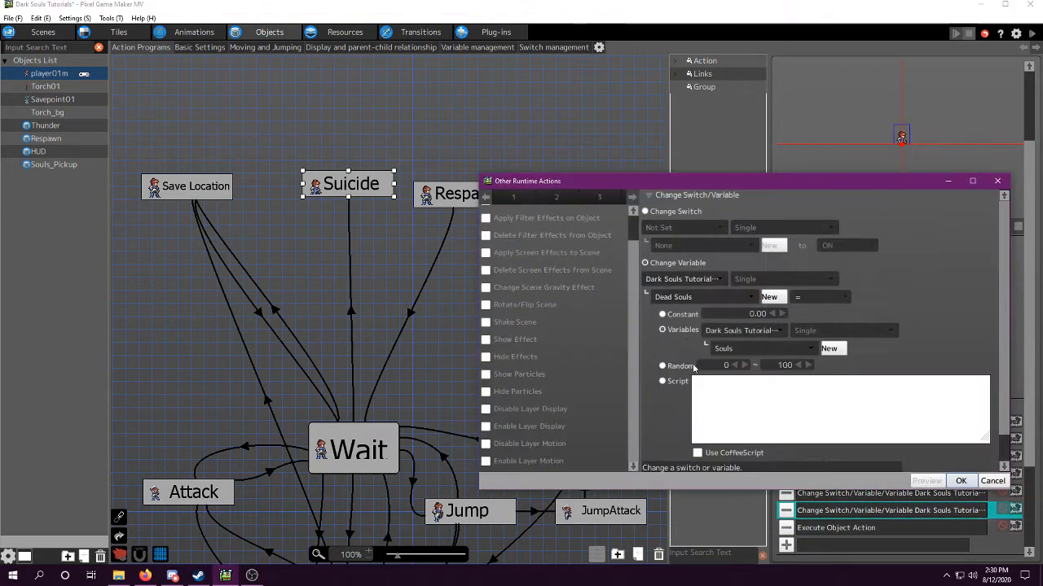
pyautogui.click(688, 298)
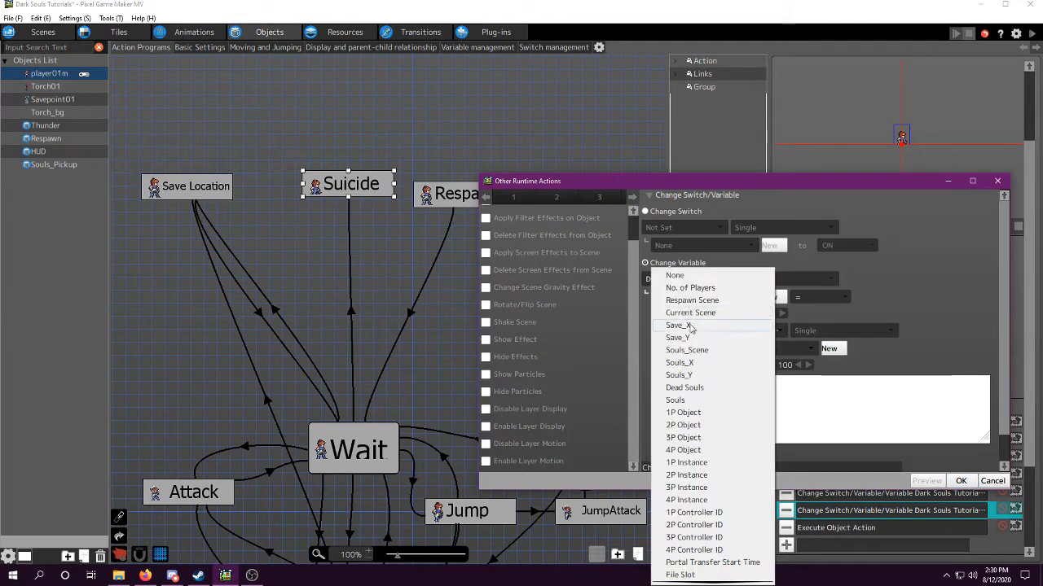
pyautogui.click(693, 400)
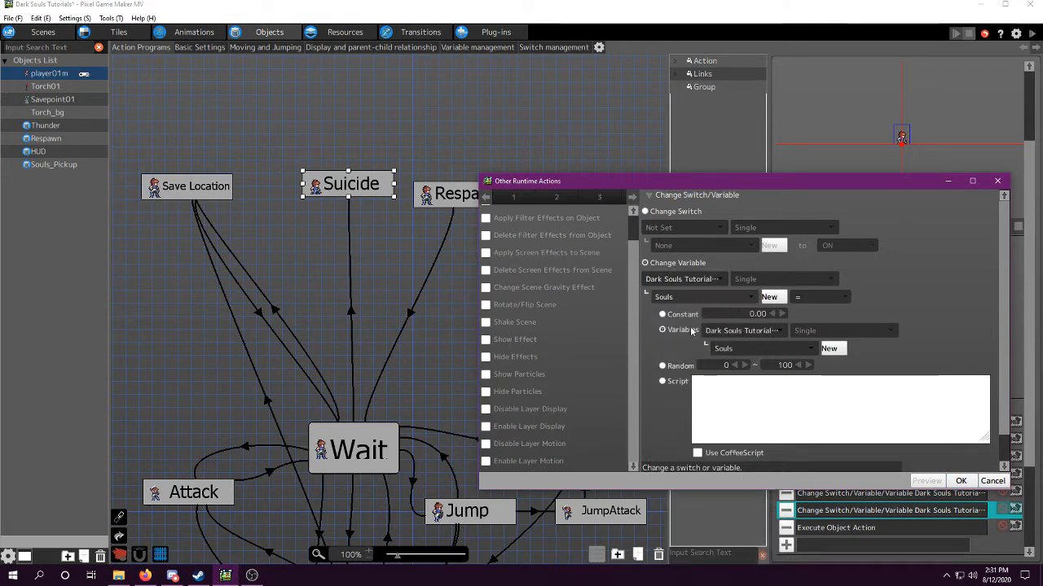
pyautogui.click(961, 481)
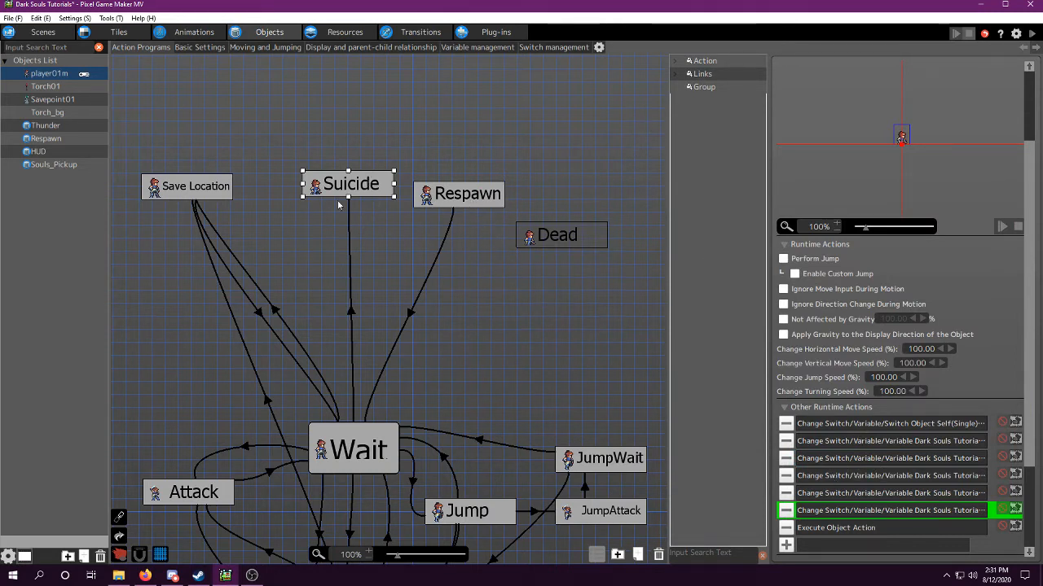
# - Examine the runtime actions of the player's Dead, Respawn and Suicide actions, including Suicide's Execute Object Action
pyautogui.click(549, 241)
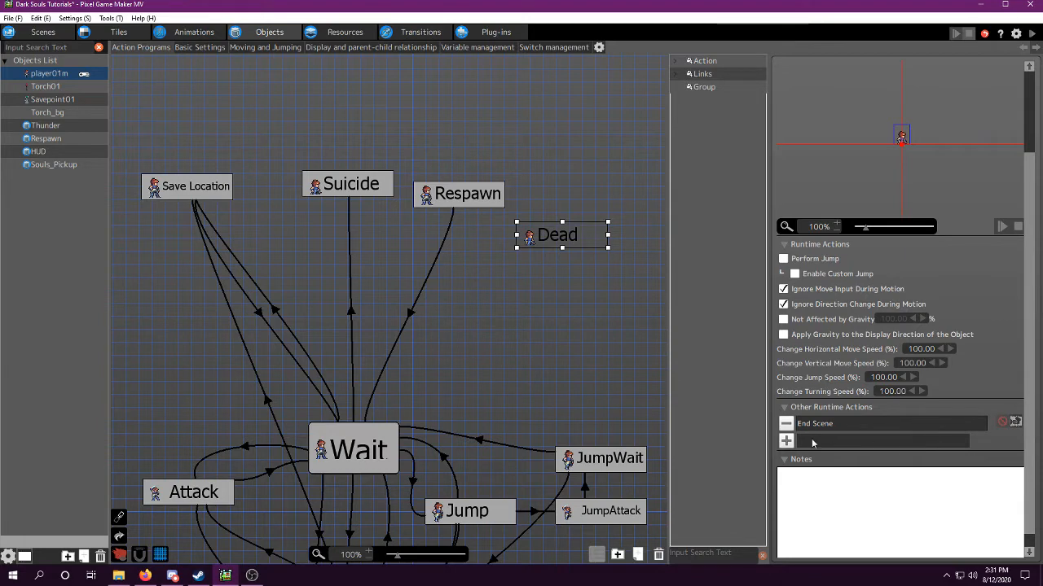
pyautogui.click(452, 204)
pyautogui.doubleClick(936, 441)
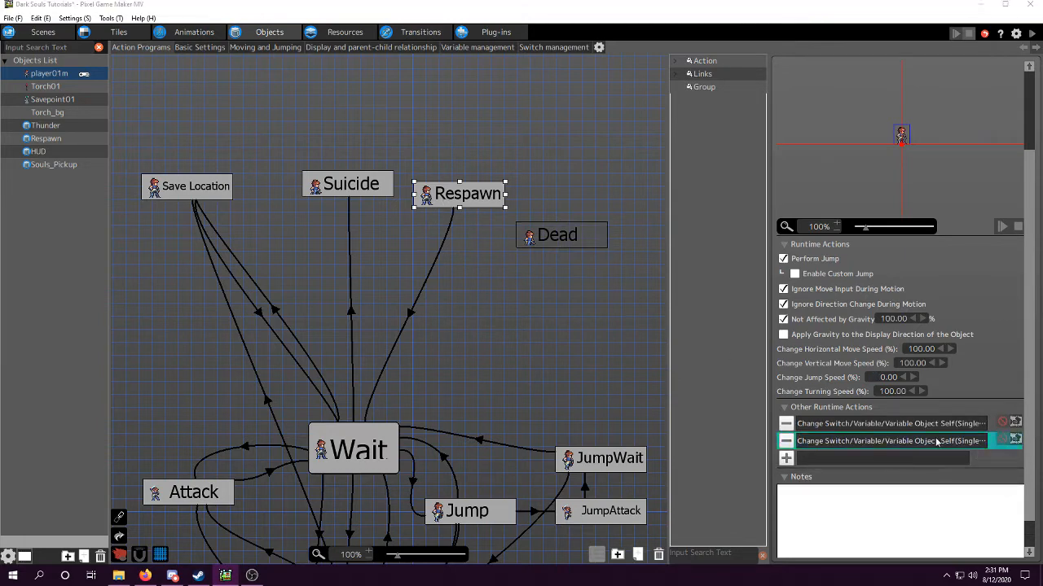
pyautogui.click(961, 481)
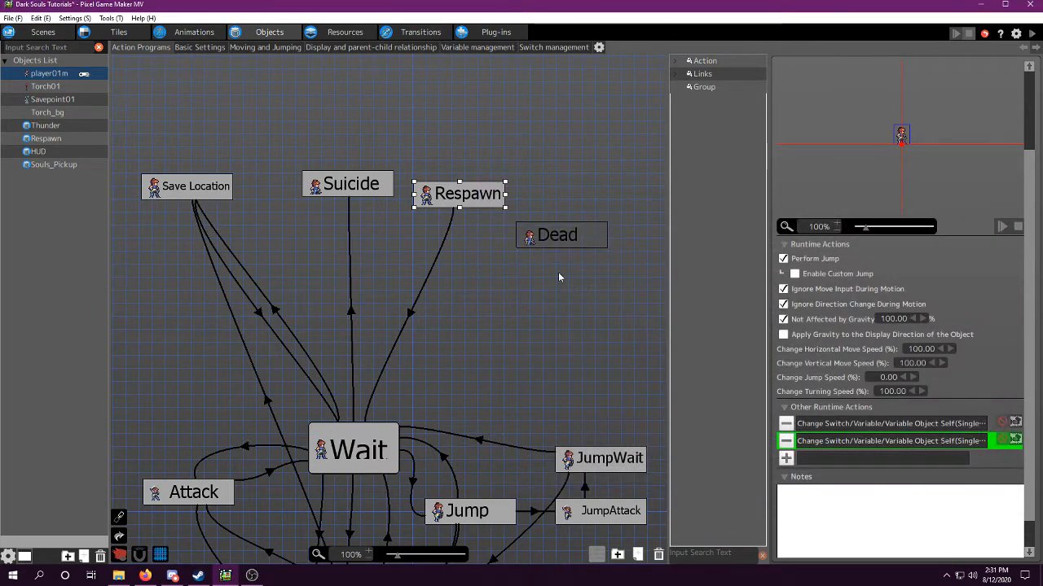
pyautogui.click(346, 188)
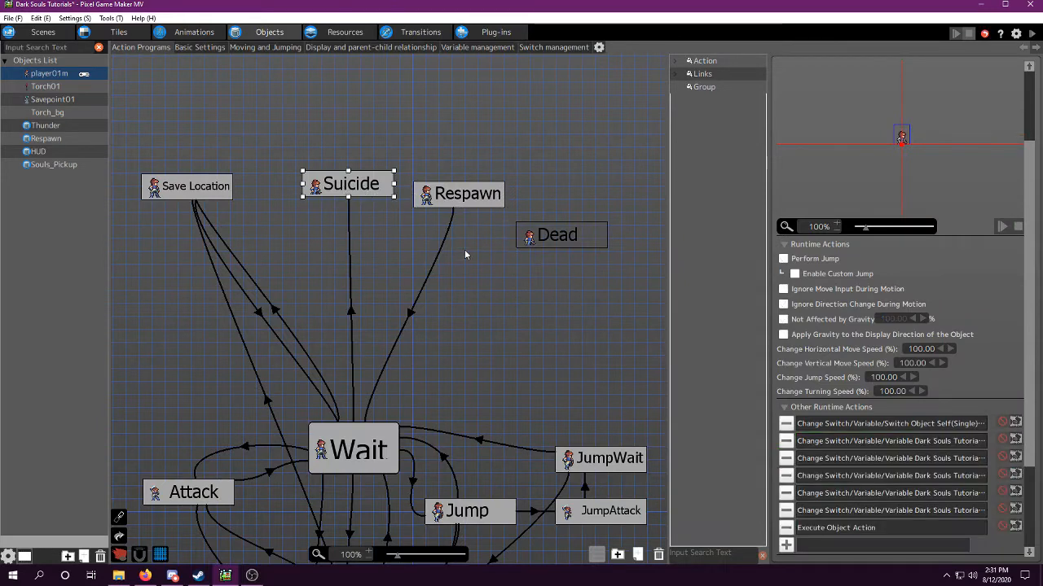
pyautogui.doubleClick(860, 528)
pyautogui.click(964, 483)
pyautogui.click(573, 234)
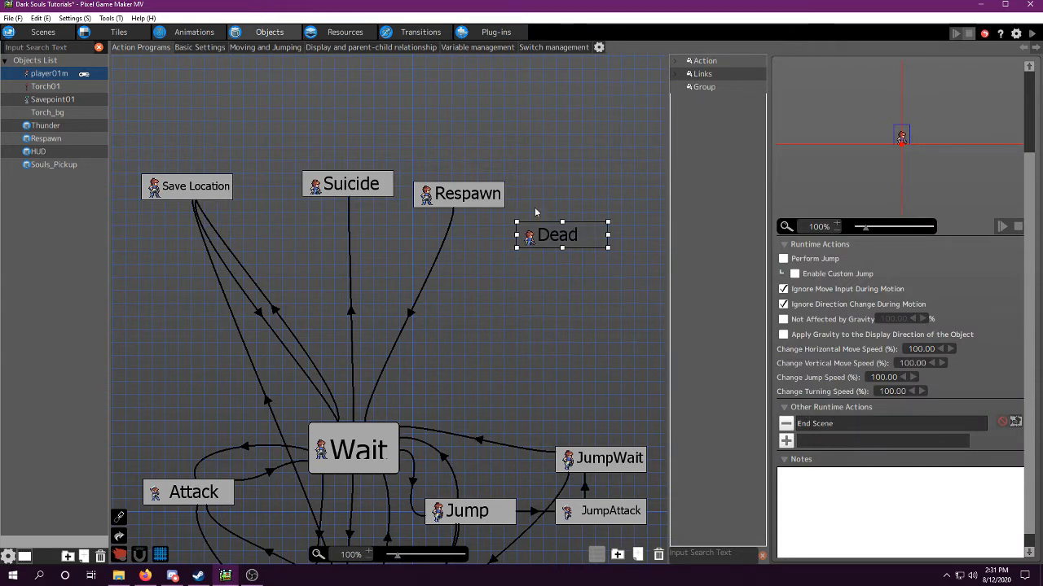
pyautogui.scroll(3, 834, 166)
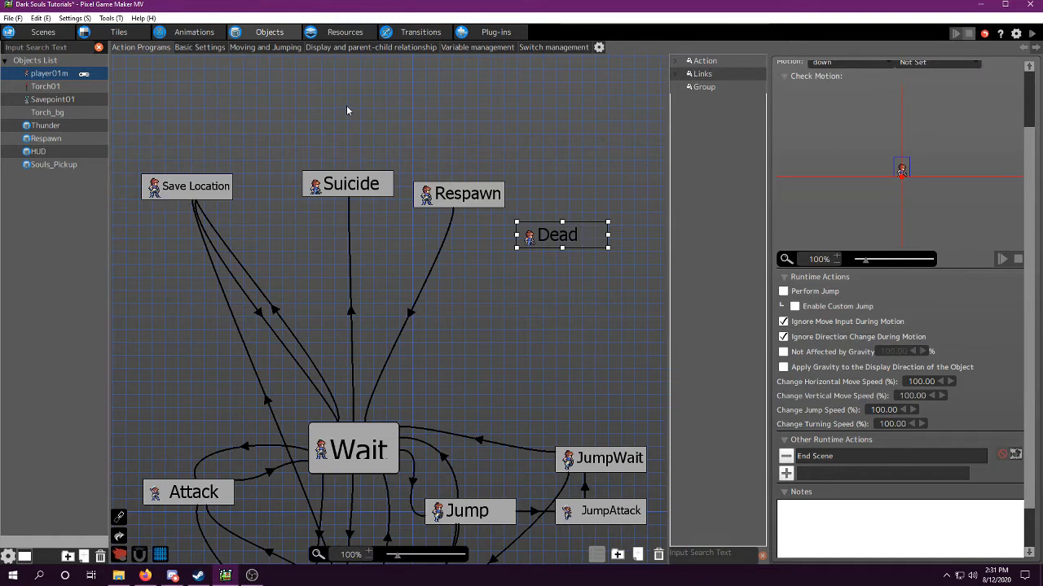
# - Open the Souls_Pickup object's action program and move the Not Active action farther above Relocate
pyautogui.click(53, 164)
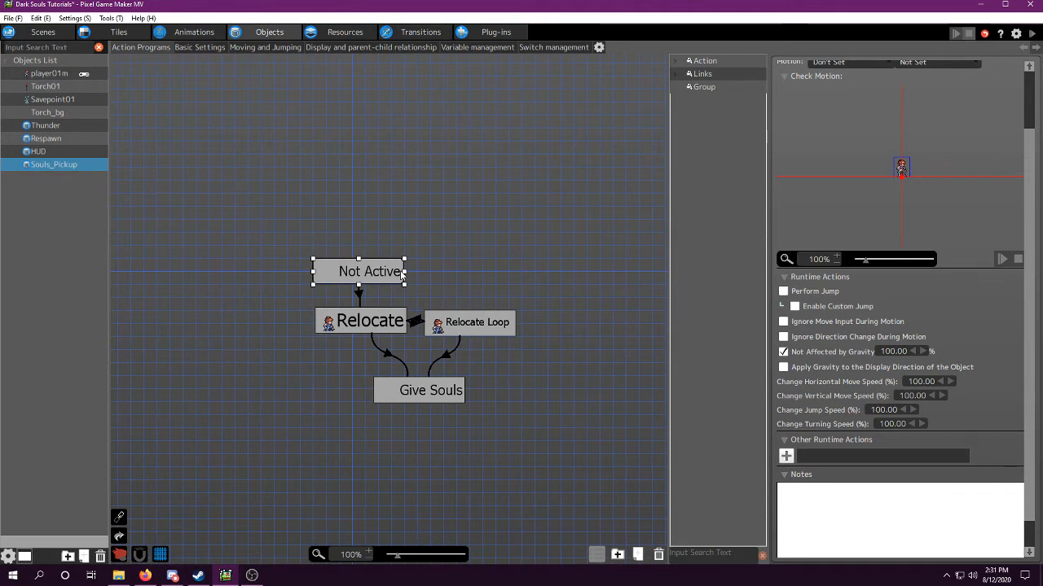
pyautogui.click(359, 275)
pyautogui.moveTo(367, 281); pyautogui.dragTo(367, 251)
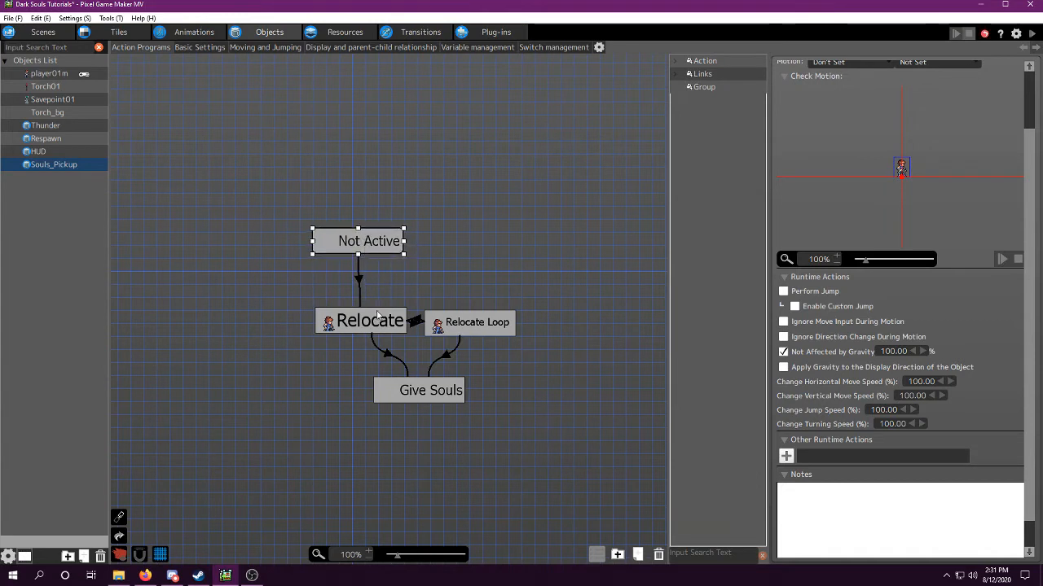
pyautogui.click(375, 320)
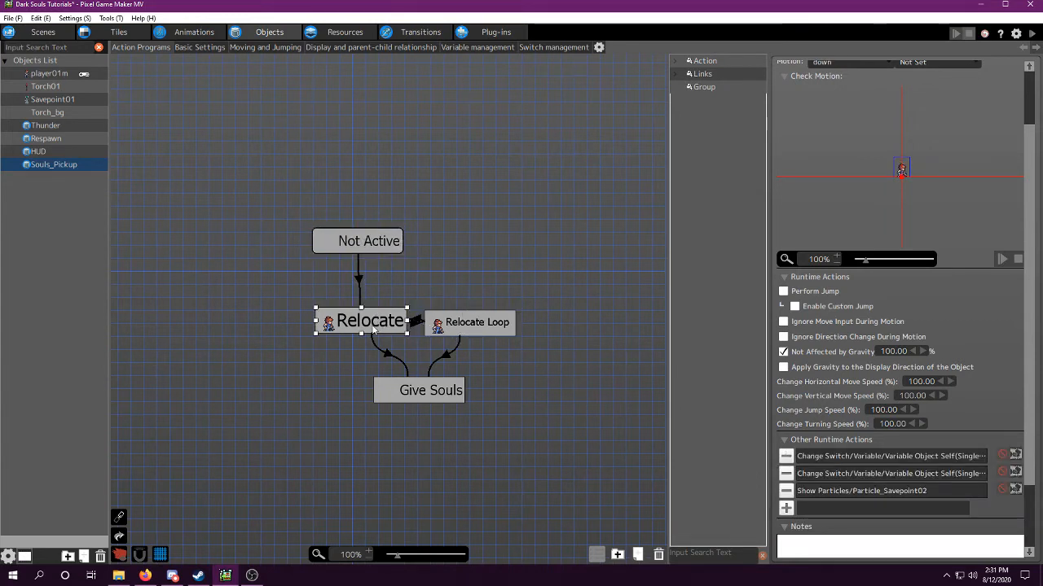
pyautogui.click(384, 249)
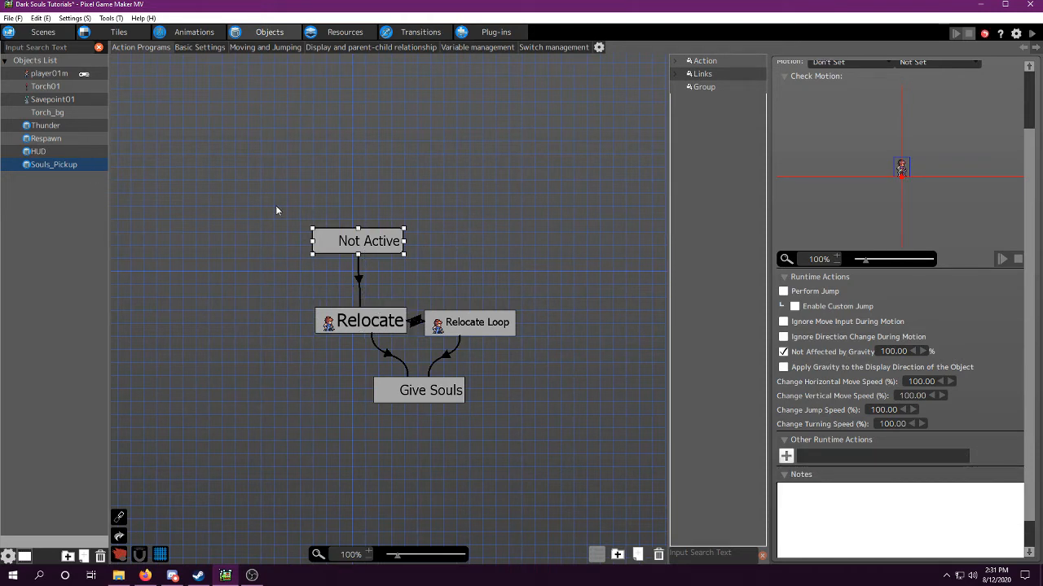
# - Review the Souls_Pickup object's animation, object group, attack detection and wall detection settings
pyautogui.rightClick(65, 164)
pyautogui.click(106, 286)
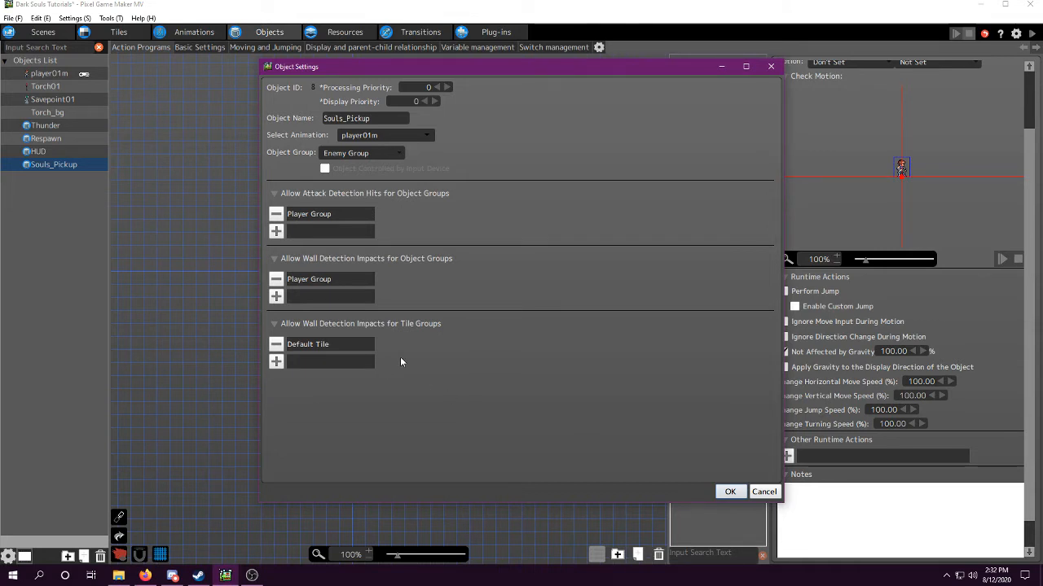
pyautogui.click(730, 492)
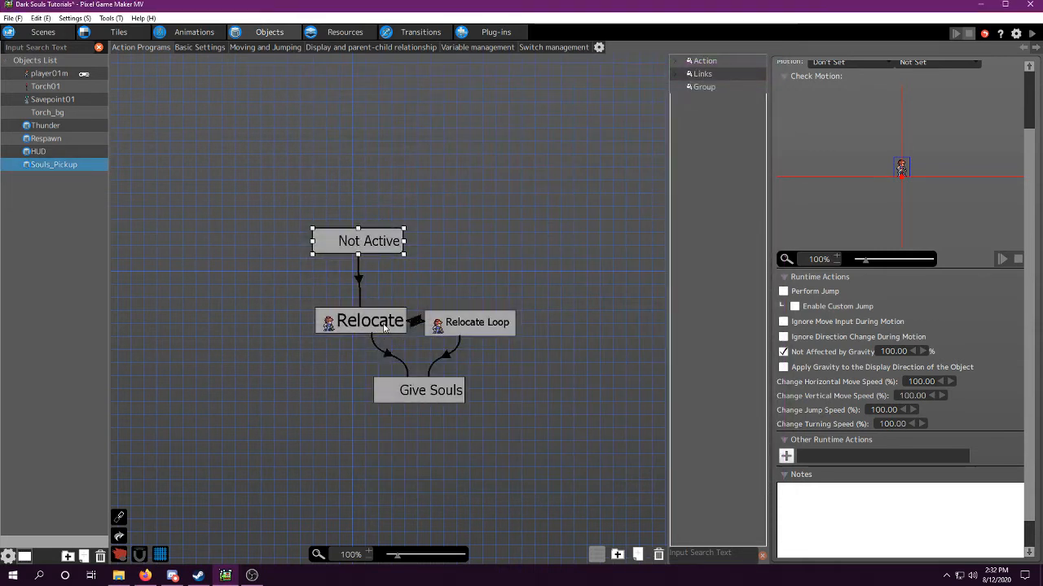
# - Move Relocate Loop farther away from Relocate and compare the runtime actions of both actions
pyautogui.click(384, 325)
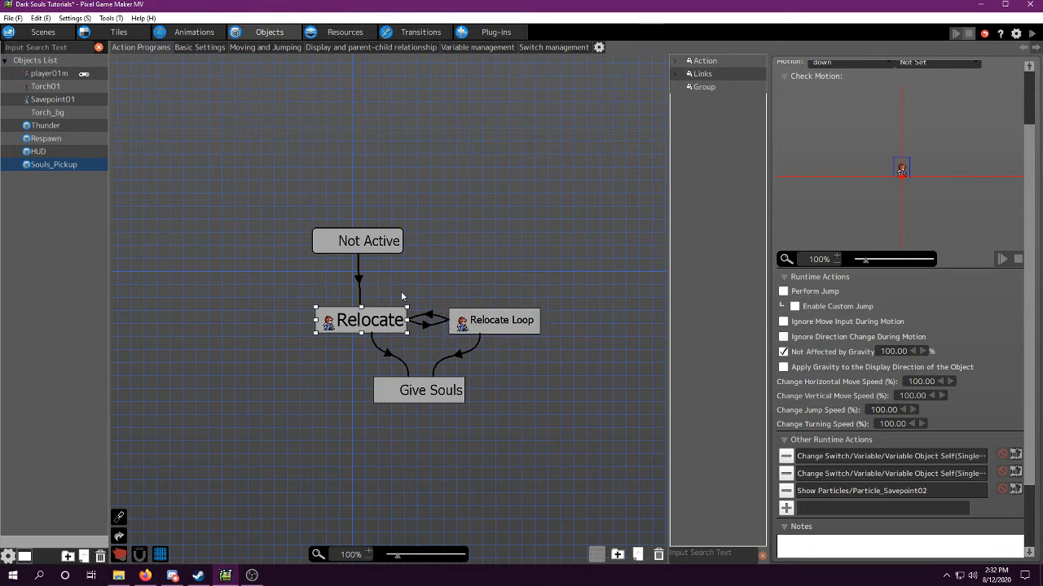
pyautogui.click(377, 245)
pyautogui.click(371, 318)
pyautogui.click(516, 322)
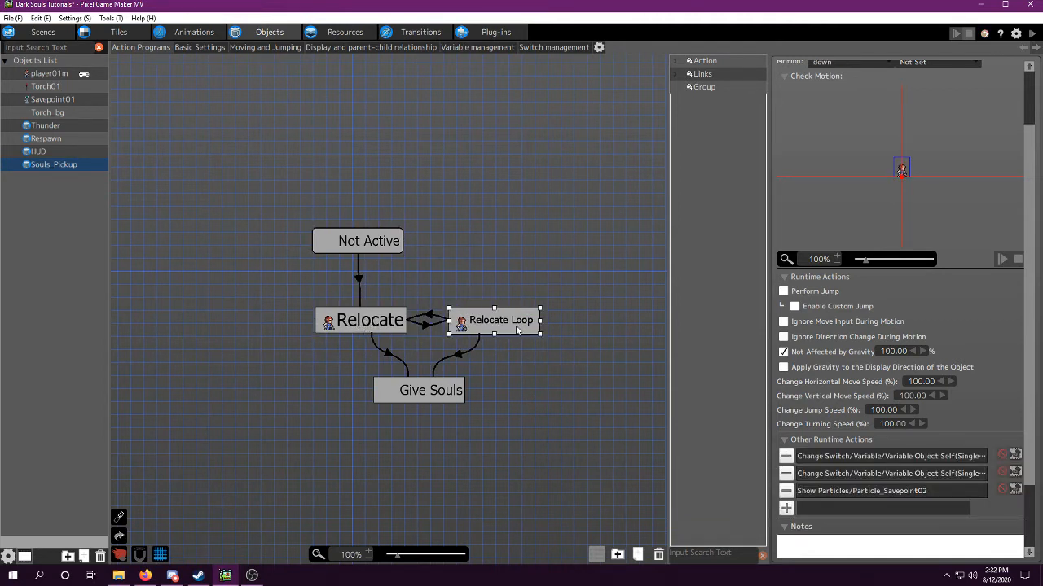
pyautogui.click(371, 327)
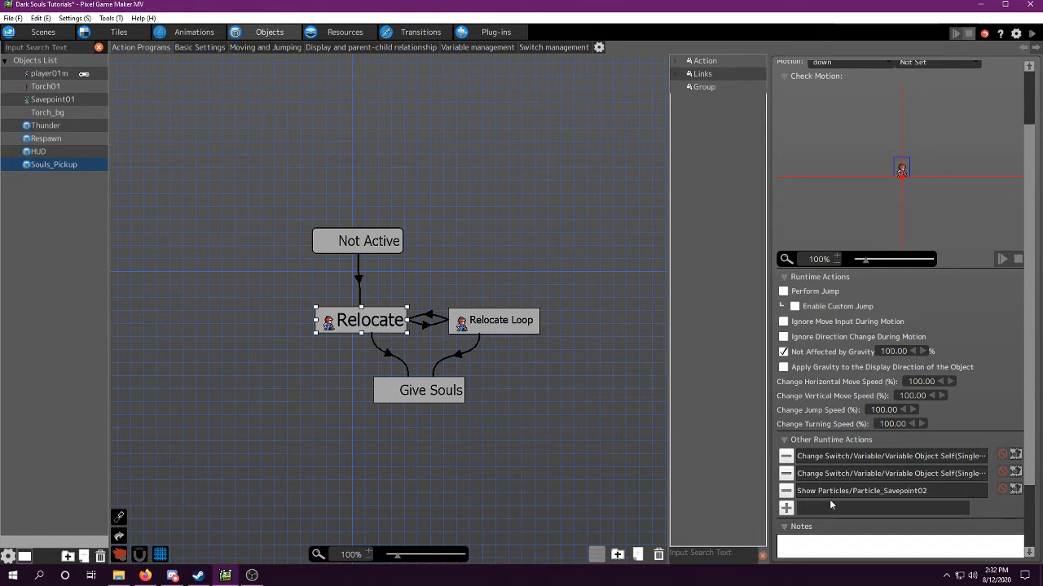
# - Check the motion assigned to the Relocate Loop action and the motions available for it
pyautogui.click(505, 324)
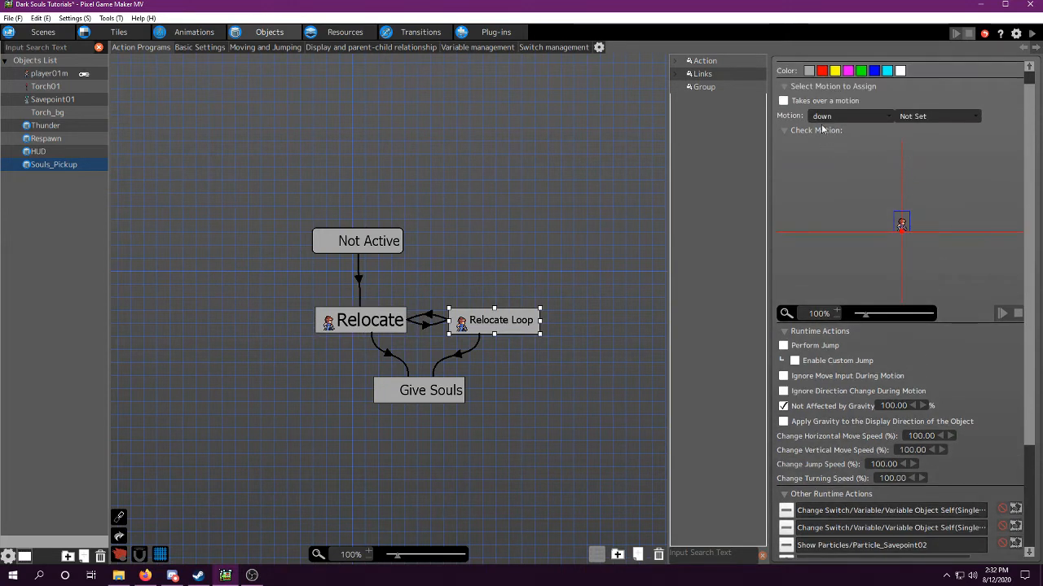
pyautogui.click(828, 117)
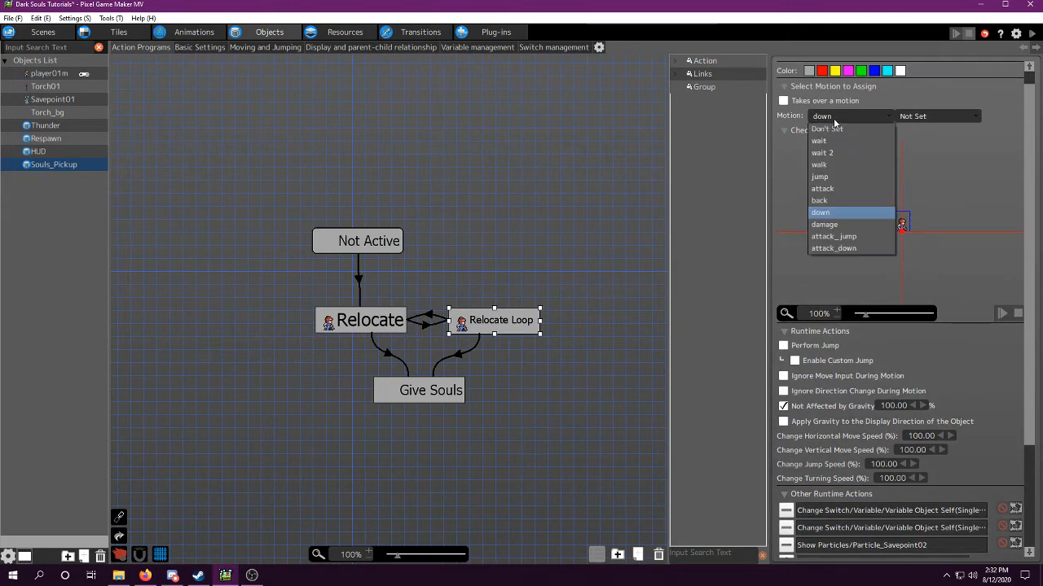
pyautogui.click(866, 208)
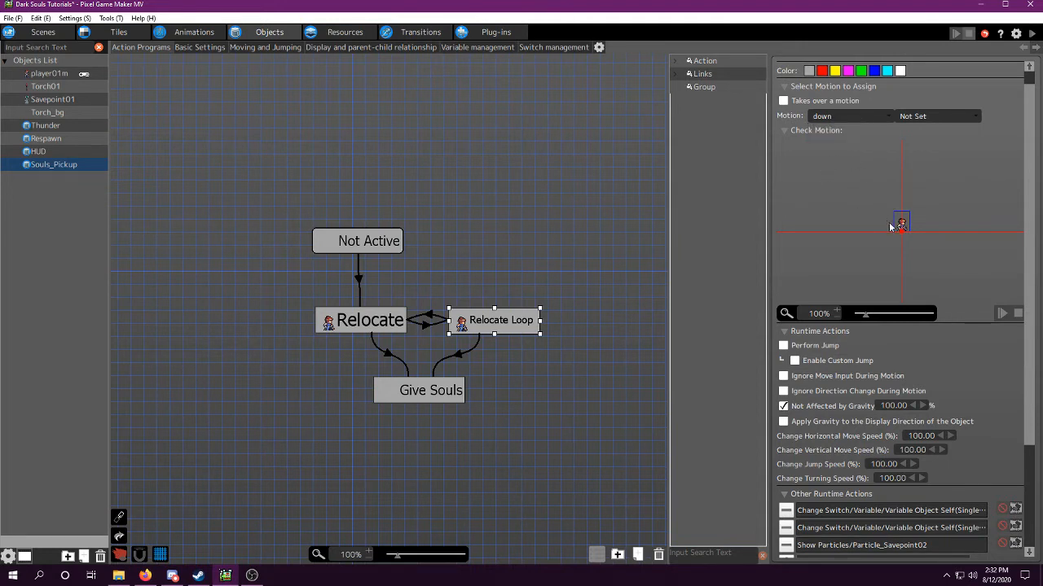
pyautogui.click(862, 116)
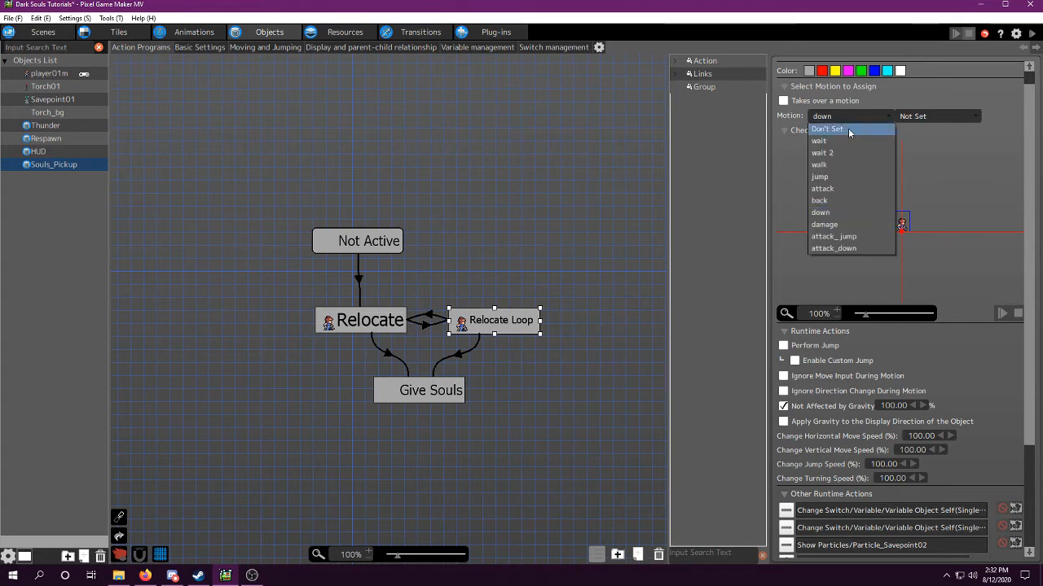
pyautogui.click(863, 118)
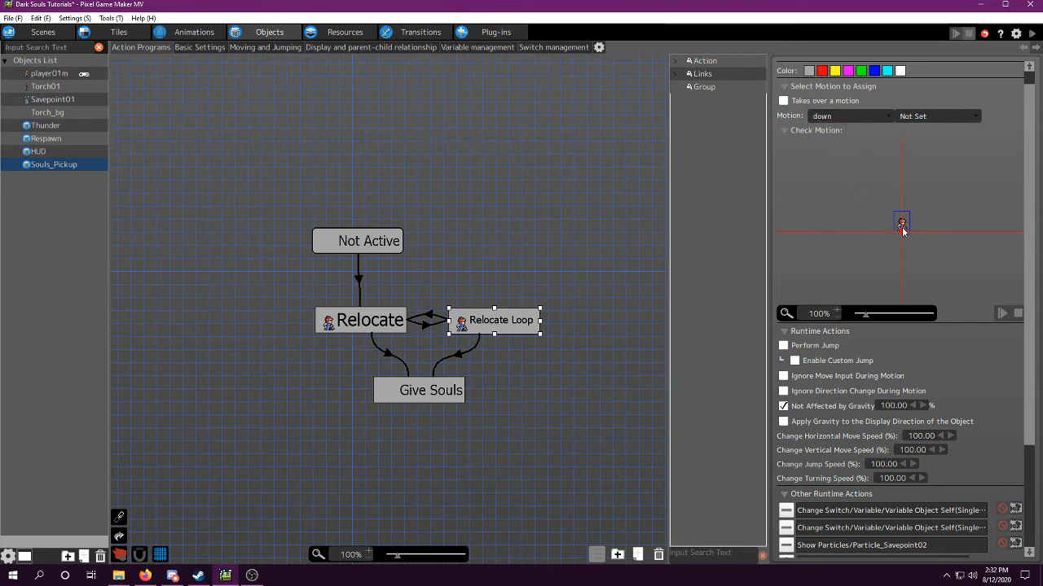
# - Examine the three switch and variable conditions on the link from Not Active to Relocate
pyautogui.moveTo(514, 274); pyautogui.dragTo(544, 236, button='middle')
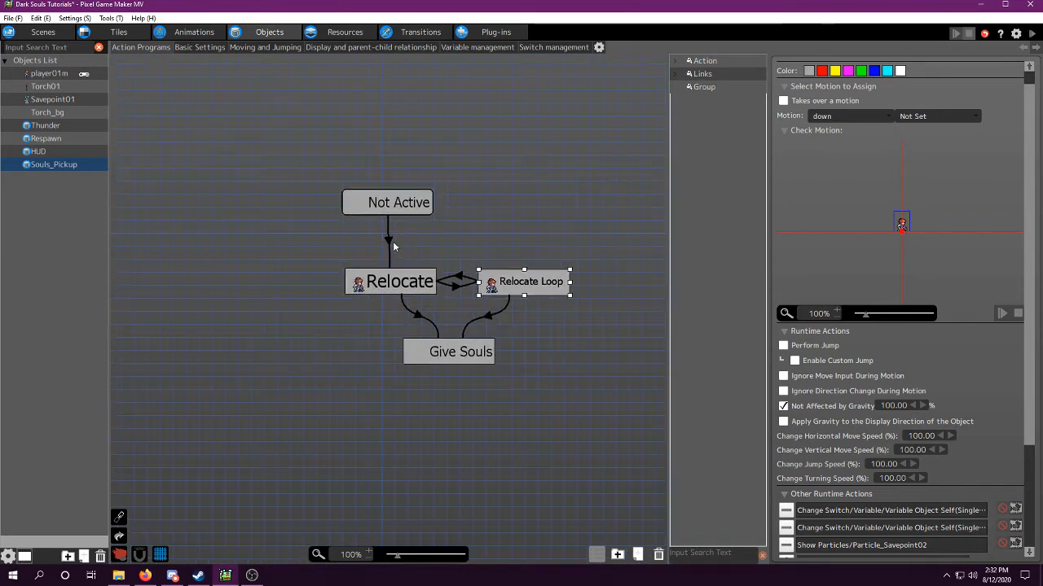
pyautogui.click(390, 241)
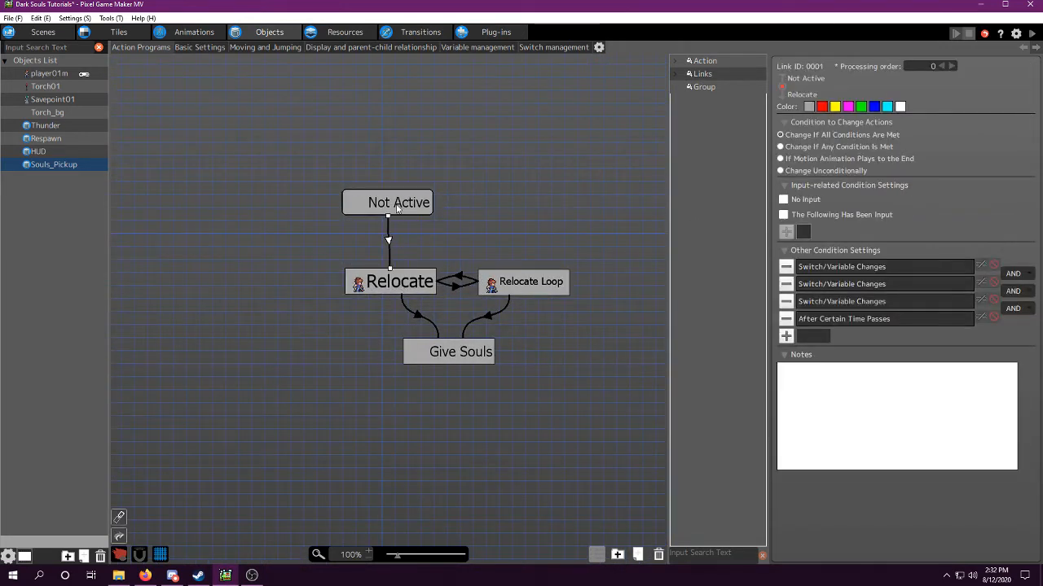
pyautogui.doubleClick(833, 271)
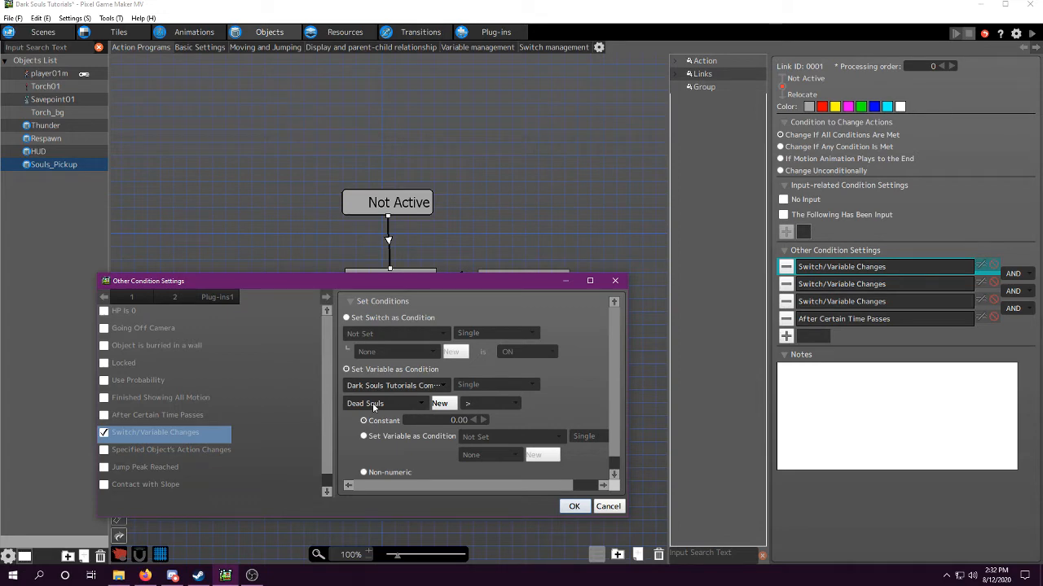
pyautogui.click(608, 506)
pyautogui.doubleClick(838, 284)
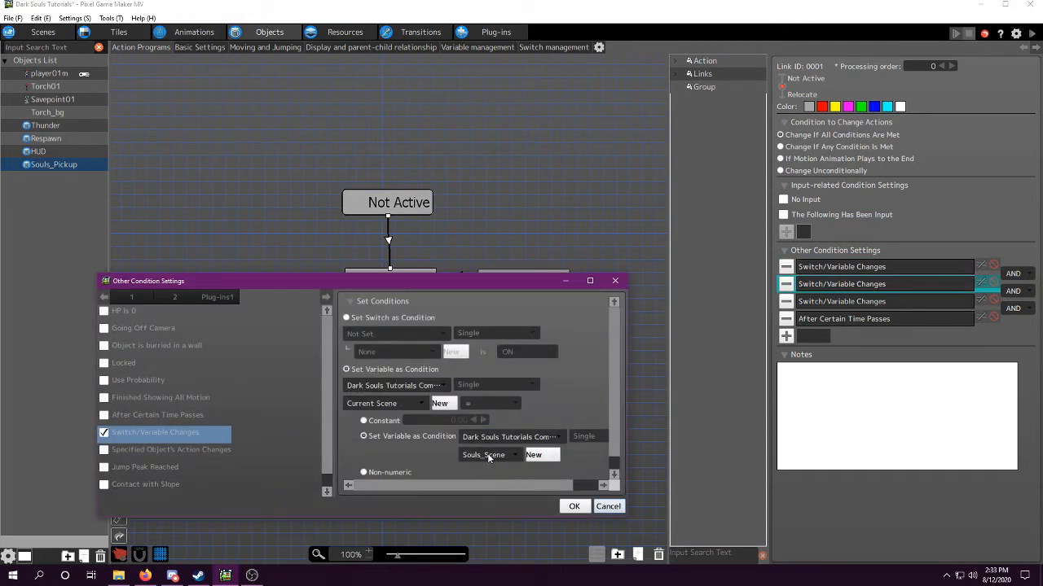
pyautogui.click(607, 506)
pyautogui.doubleClick(829, 303)
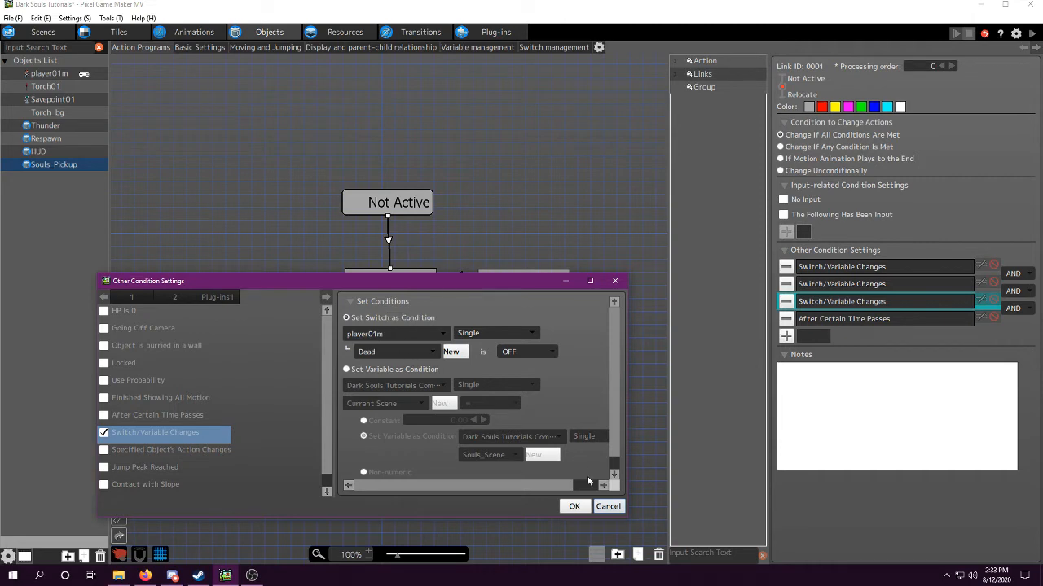
pyautogui.click(610, 509)
# - Check the After Certain Time Passes condition on the Not Active to Relocate link and delete it
pyautogui.doubleClick(854, 318)
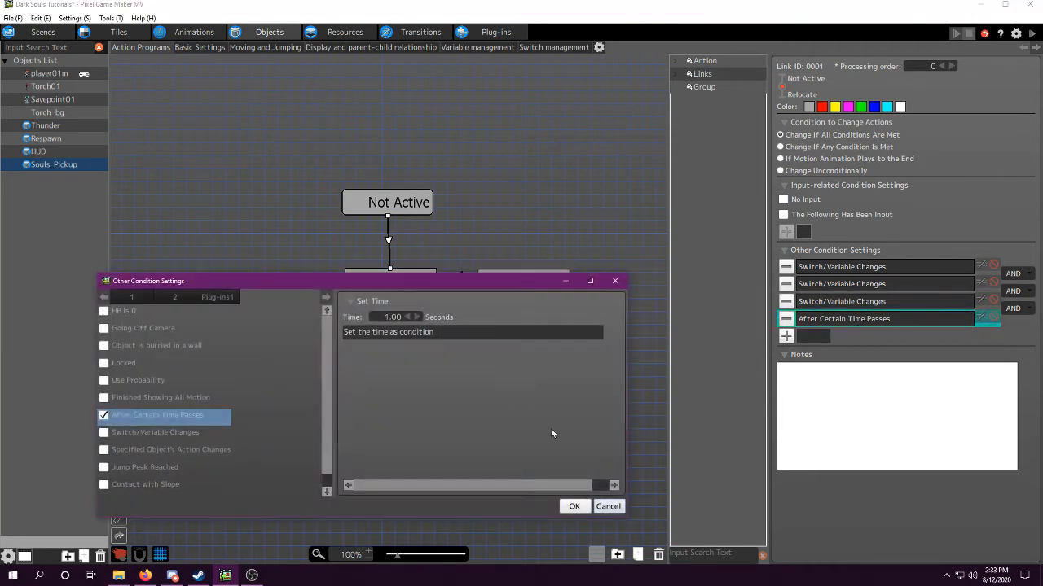
pyautogui.click(608, 506)
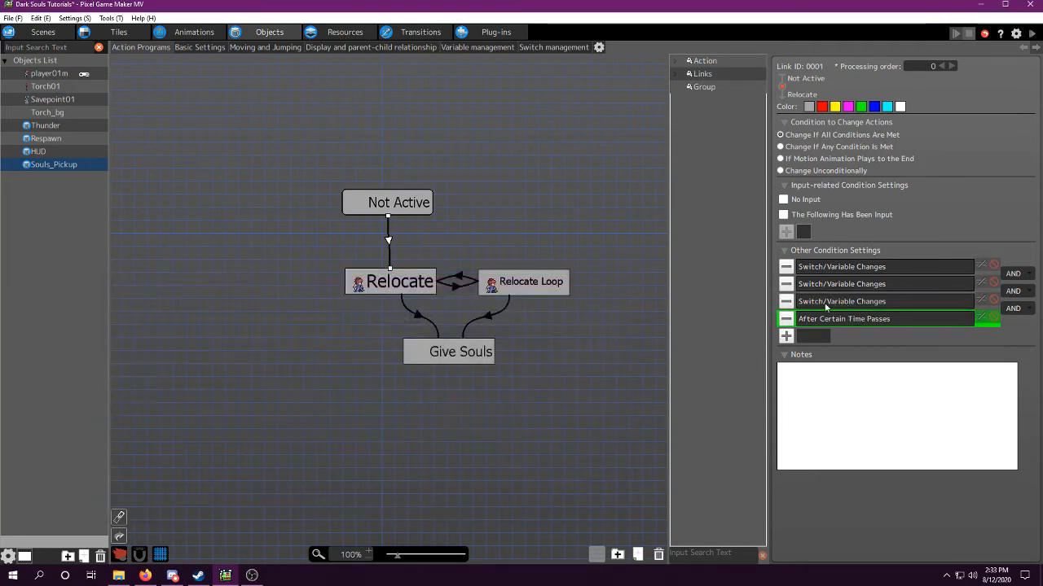
pyautogui.click(786, 319)
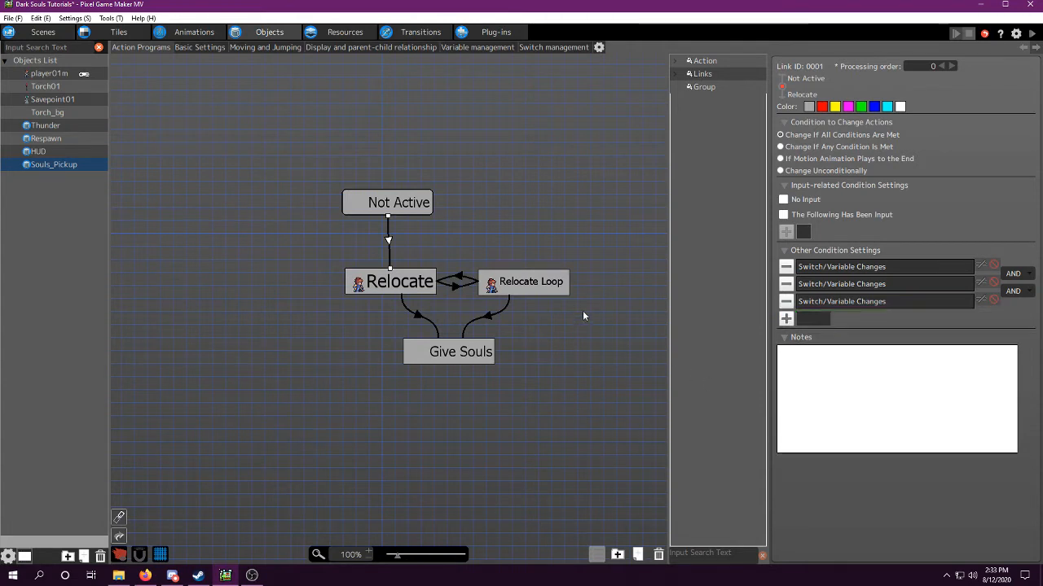
# - Duplicate the Relocate action and place the copy between Not Active and Relocate
pyautogui.click(394, 282)
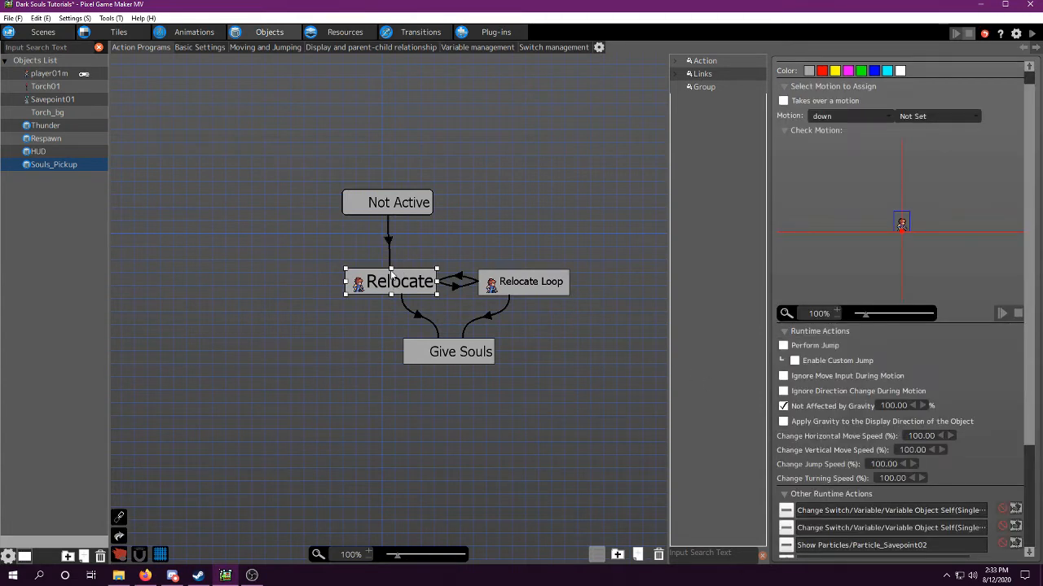
pyautogui.click(390, 267)
pyautogui.click(402, 281)
pyautogui.hotkey('ctrl', 'c')
pyautogui.hotkey('ctrl', 'v')
pyautogui.click(408, 247)
pyautogui.moveTo(408, 247); pyautogui.dragTo(370, 247)
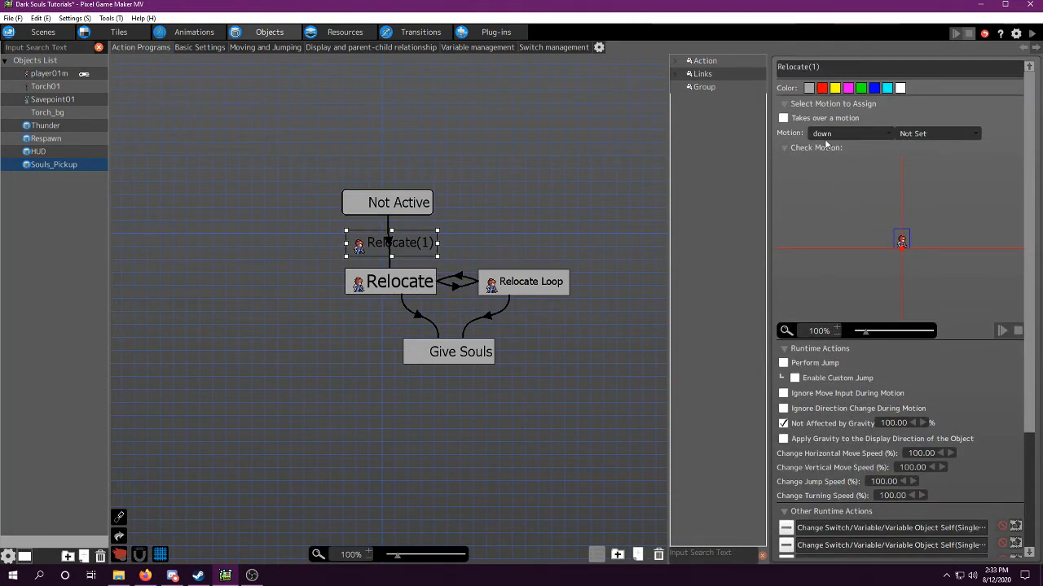
# - Set the copied action's motion to Don't Set and rename it Pre-Relocate
pyautogui.click(826, 135)
pyautogui.click(842, 147)
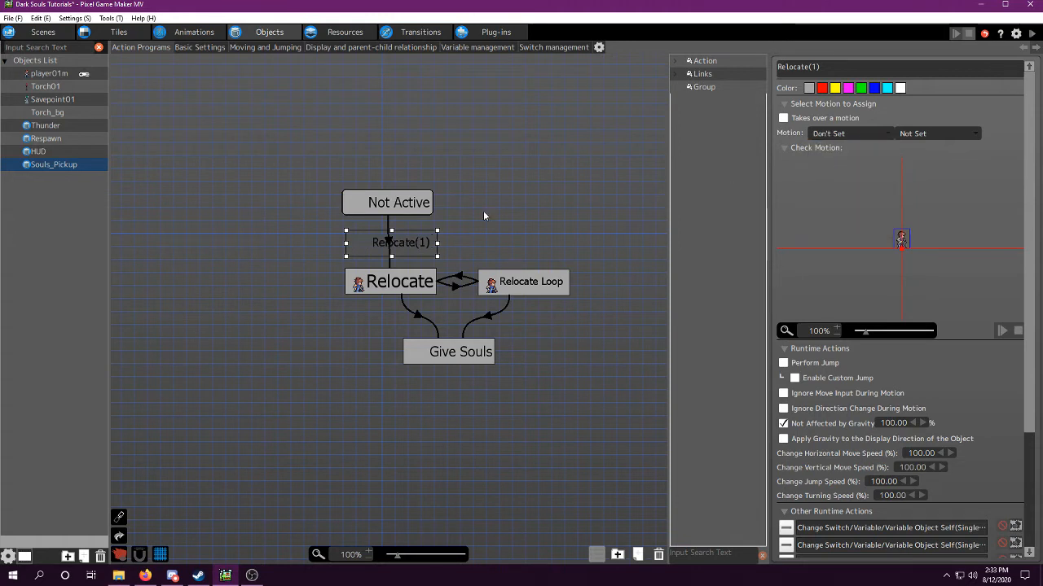
pyautogui.moveTo(821, 67); pyautogui.dragTo(738, 62)
pyautogui.write('Pre-=')
pyautogui.press('BackSpace')
pyautogui.write('Relocate')
pyautogui.press('Return')
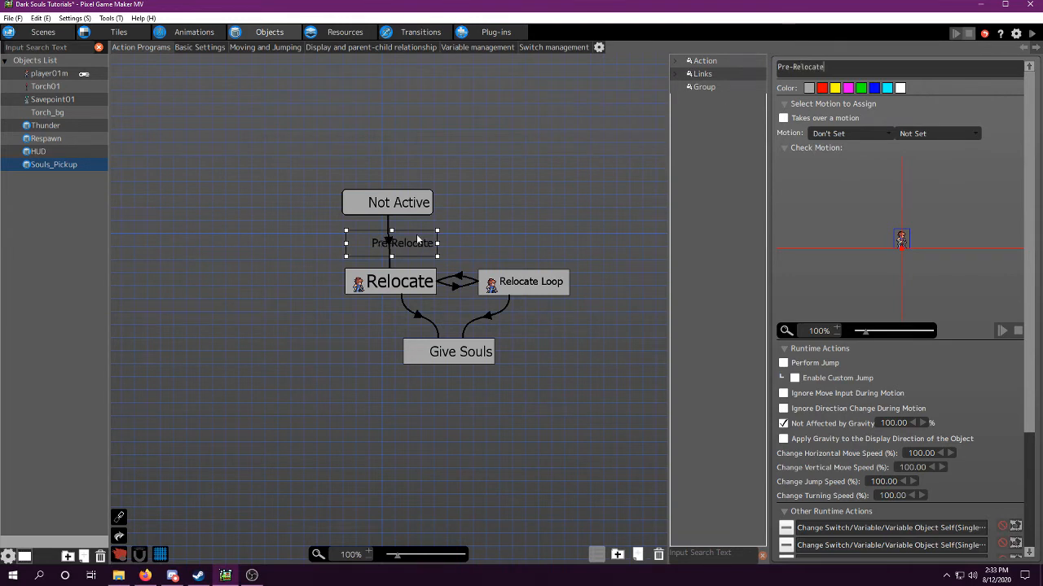
# - Reroute the link from Not Active to end at Pre-Relocate, and add a link from Pre-Relocate to Relocate
pyautogui.click(389, 261)
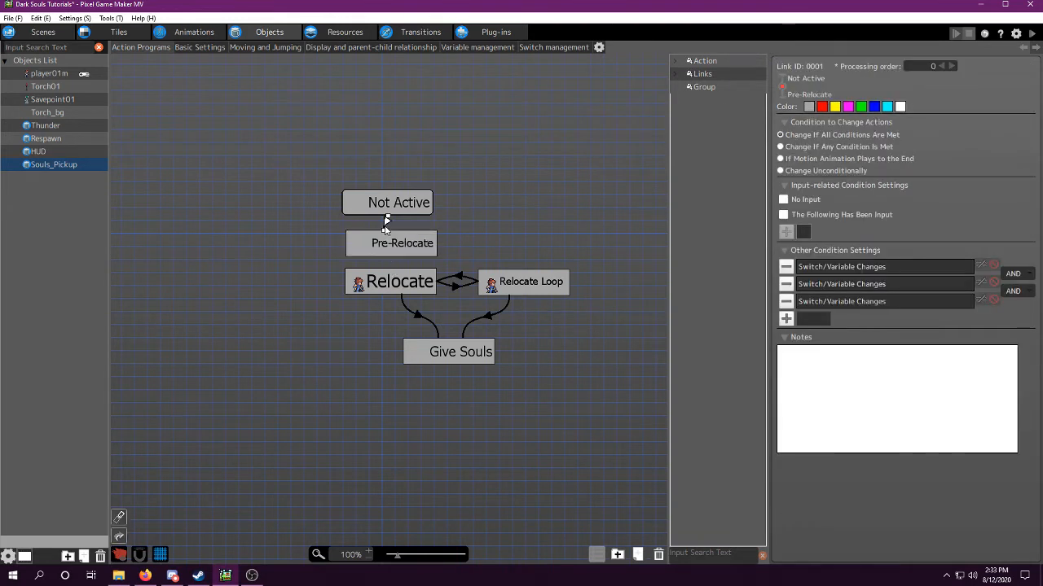
pyautogui.click(392, 241)
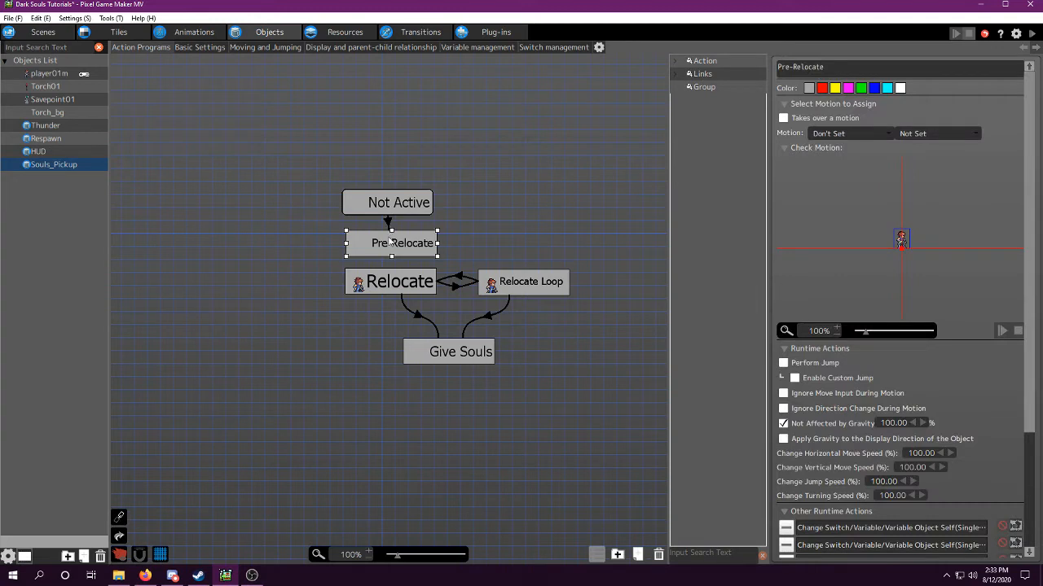
pyautogui.rightClick(390, 241)
pyautogui.click(405, 267)
pyautogui.click(403, 278)
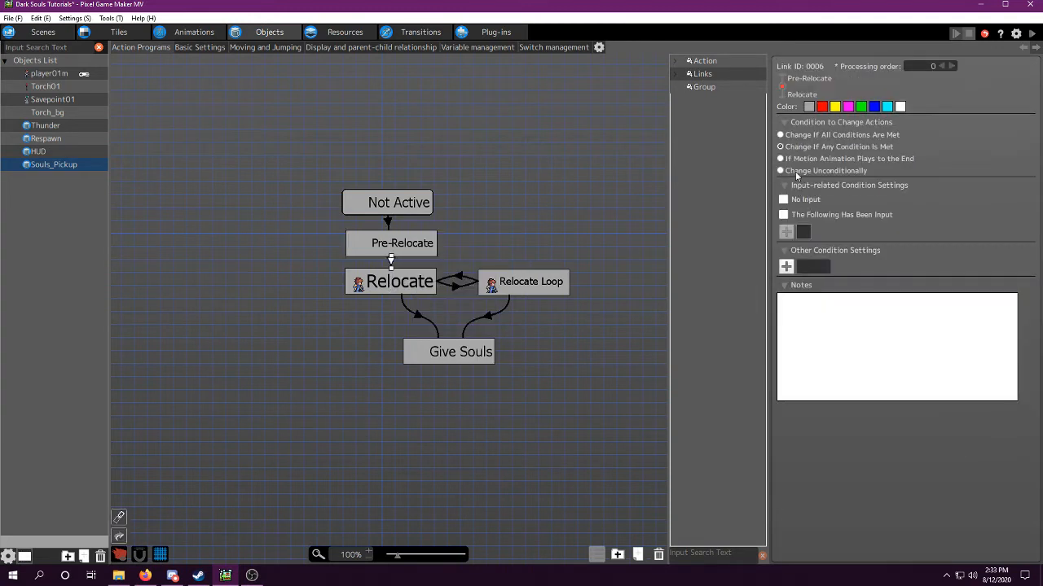
# - Set the Pre-Relocate to Relocate link to Change Unconditionally and remove the Show Particles runtime action from Pre-Relocate
pyautogui.click(414, 243)
pyautogui.scroll(-2, 855, 468)
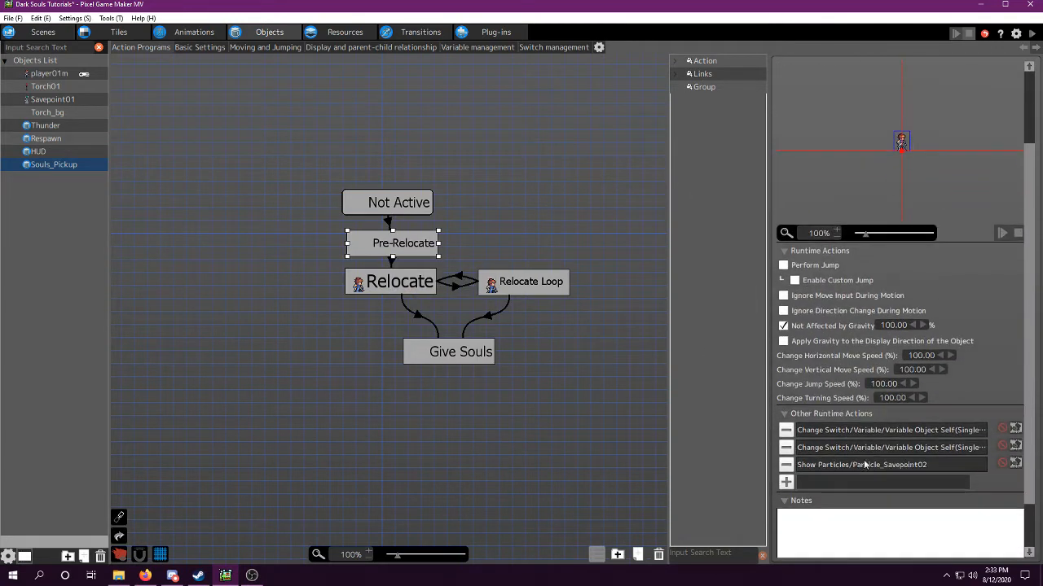
pyautogui.click(786, 465)
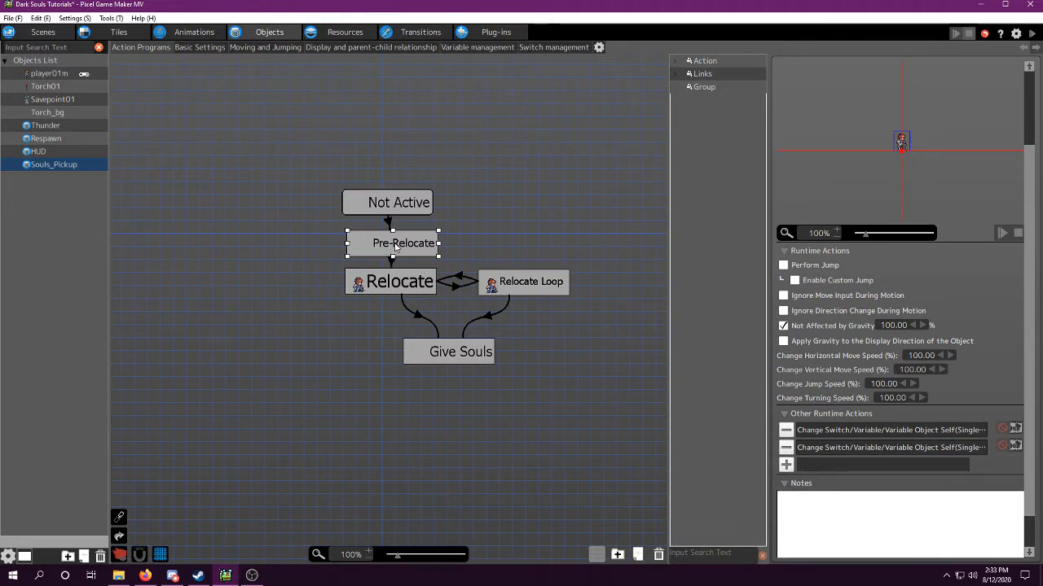
# - Review the runtime actions of Pre-Relocate, Relocate and Relocate Loop, and the link joining Pre-Relocate to Relocate
pyautogui.click(525, 285)
pyautogui.click(380, 244)
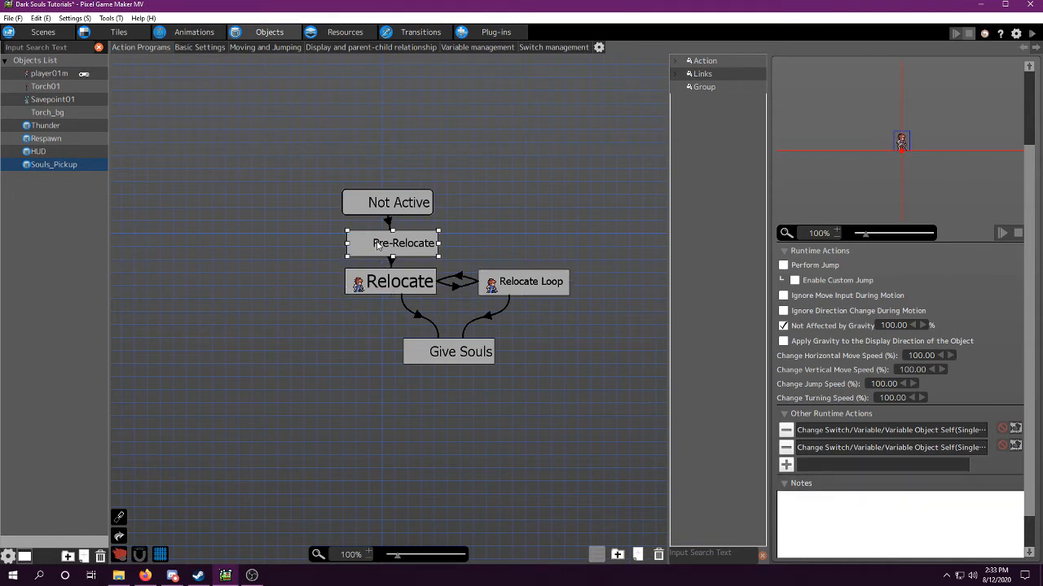
pyautogui.click(389, 283)
pyautogui.click(392, 263)
pyautogui.click(402, 285)
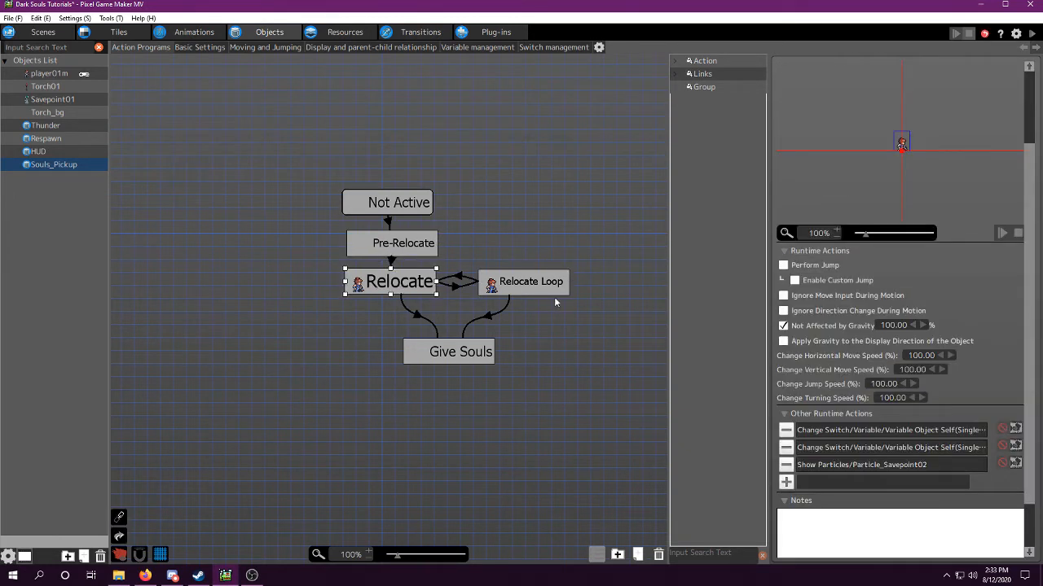
pyautogui.click(391, 263)
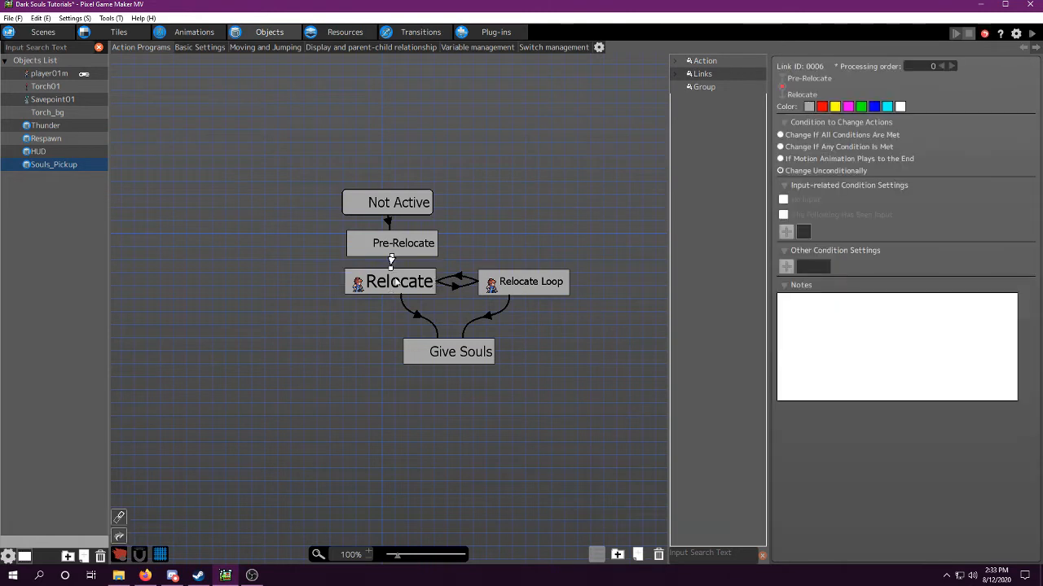
pyautogui.click(396, 283)
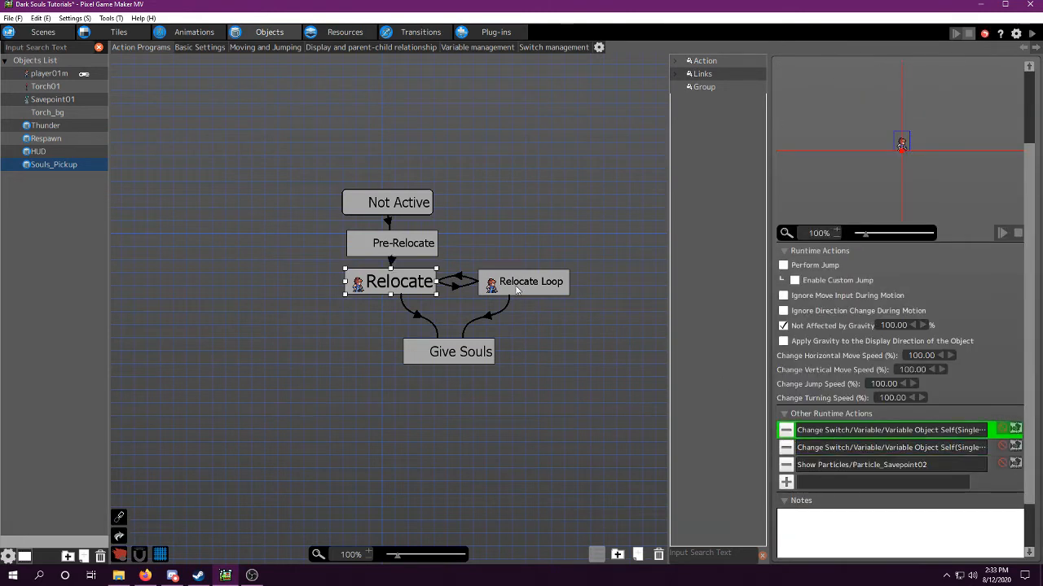
pyautogui.click(516, 290)
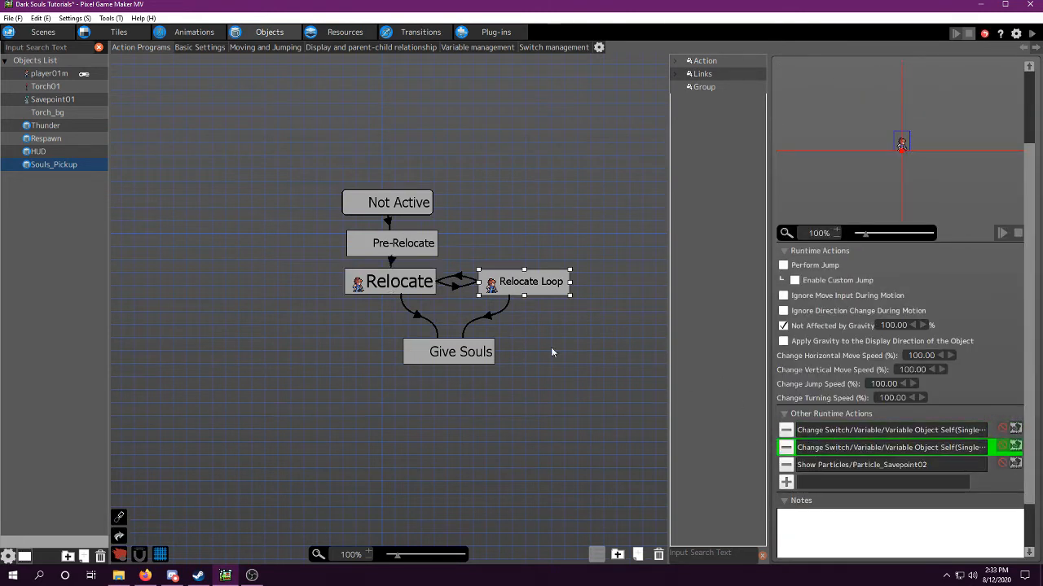
pyautogui.click(390, 250)
pyautogui.click(413, 277)
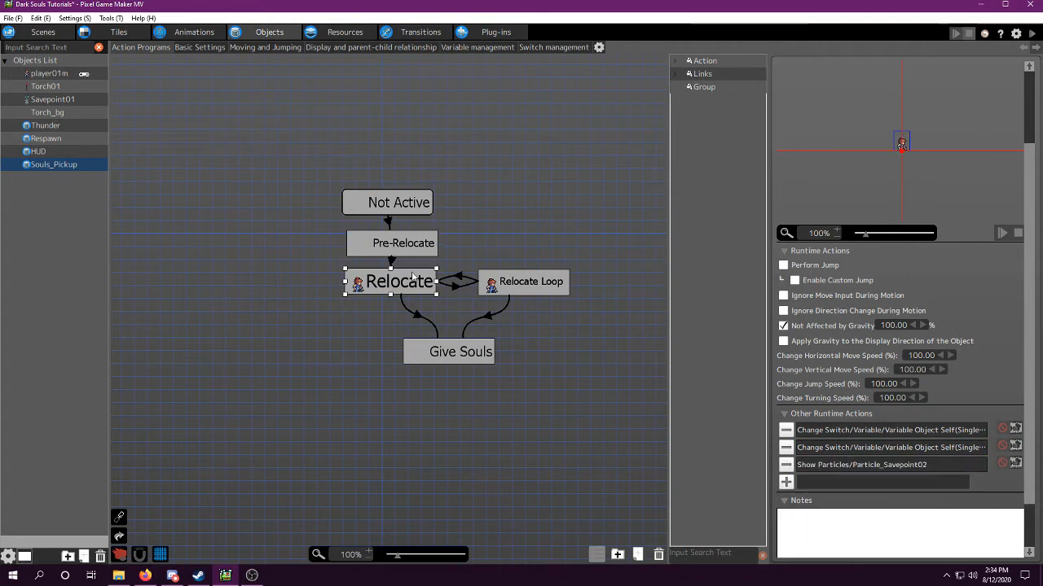
pyautogui.click(398, 249)
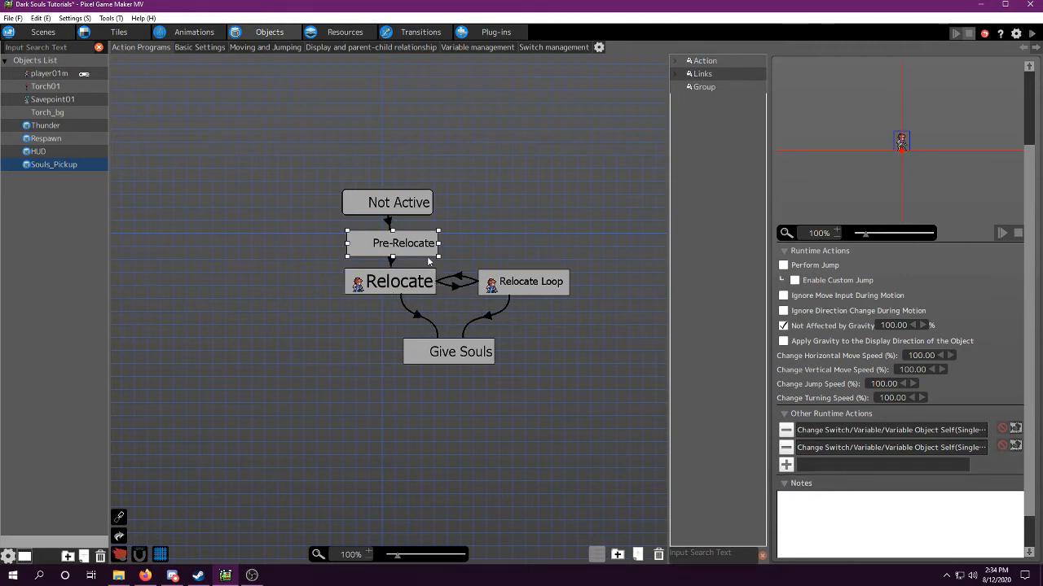
pyautogui.click(383, 285)
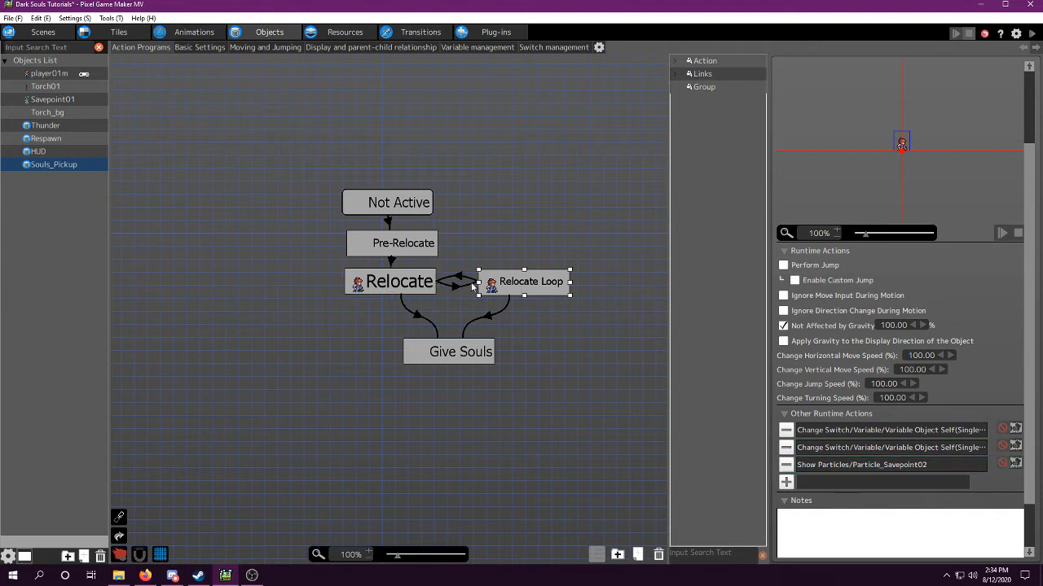
# - Check the settings of the wall-contact and After Certain Time Passes conditions on the link from Relocate to Relocate Loop
pyautogui.click(480, 282)
pyautogui.click(466, 285)
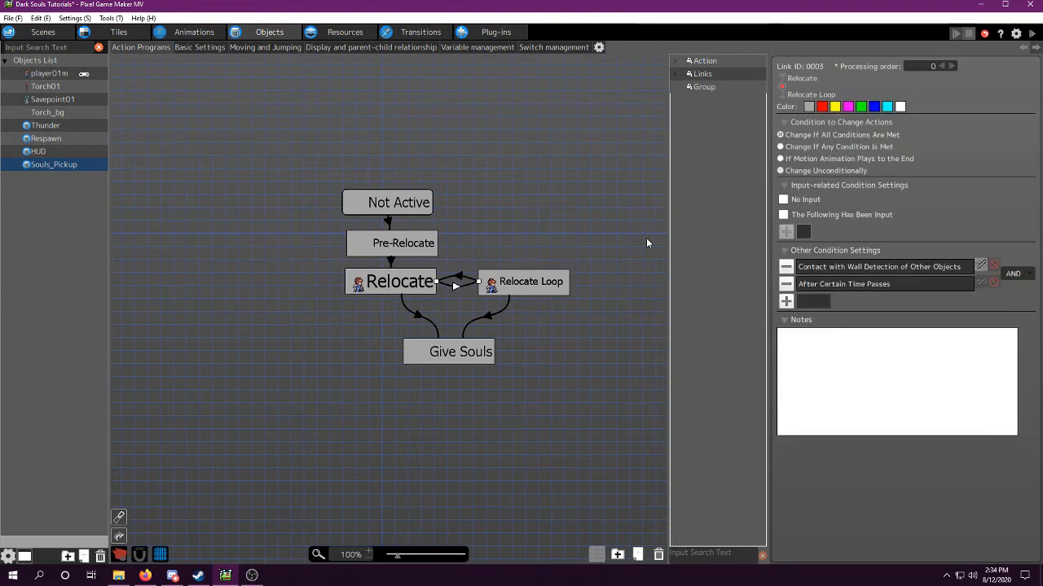
pyautogui.click(981, 267)
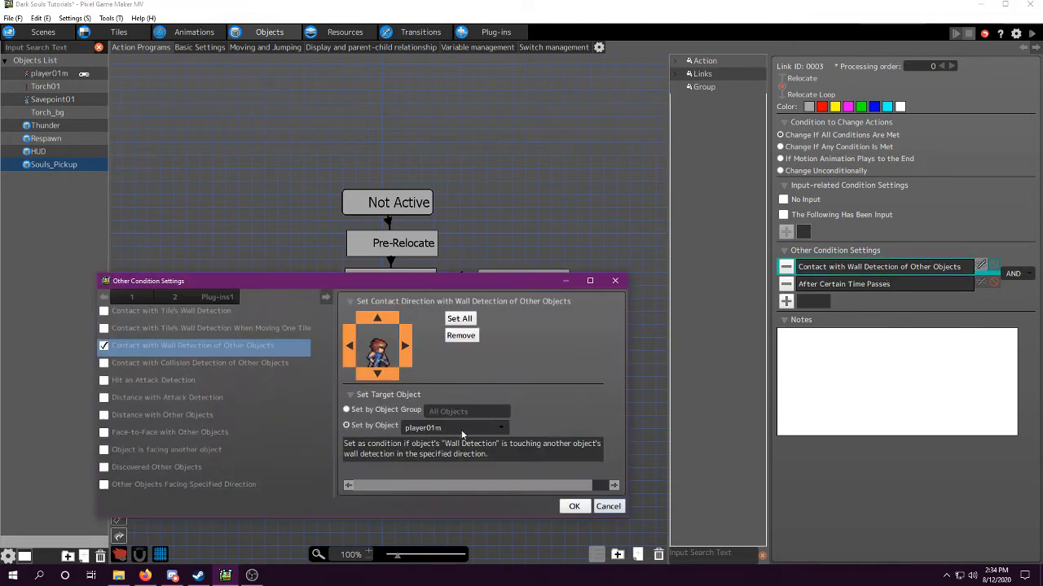
pyautogui.click(609, 506)
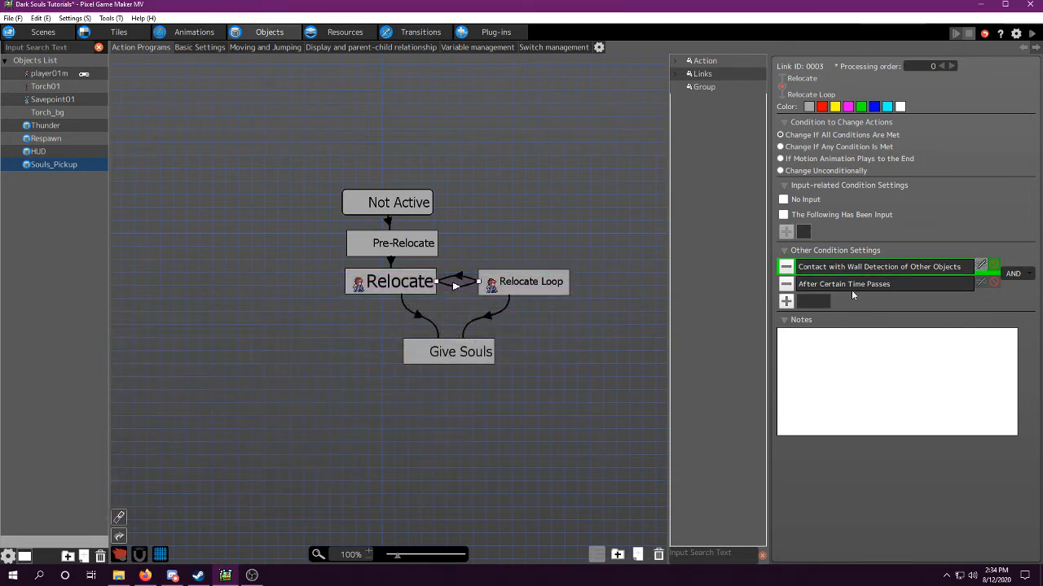
pyautogui.doubleClick(844, 287)
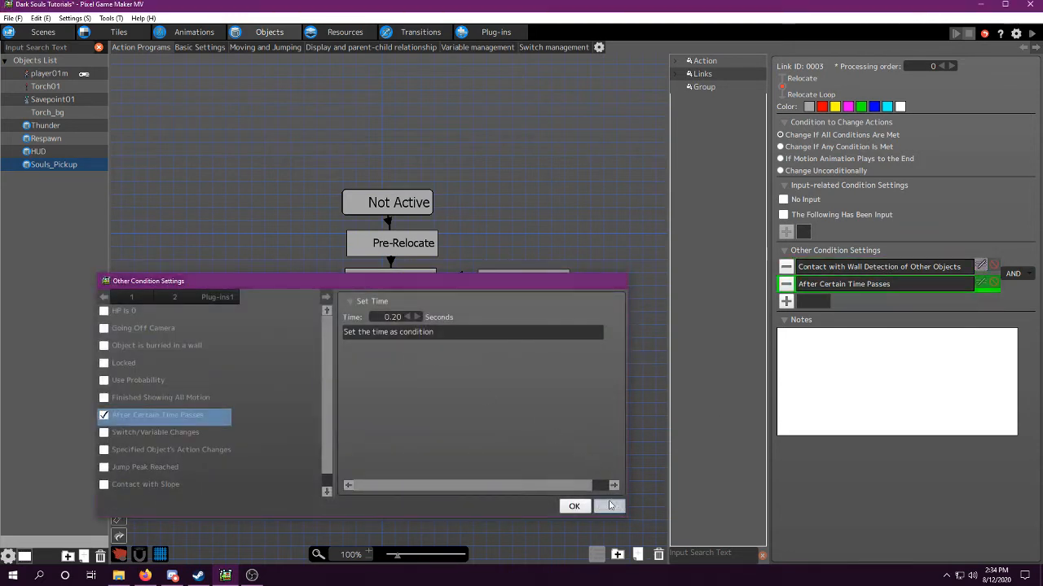
pyautogui.click(609, 506)
# - Compare the conditions on the two opposite links between Relocate and Relocate Loop
pyautogui.click(515, 285)
pyautogui.click(414, 283)
pyautogui.click(512, 284)
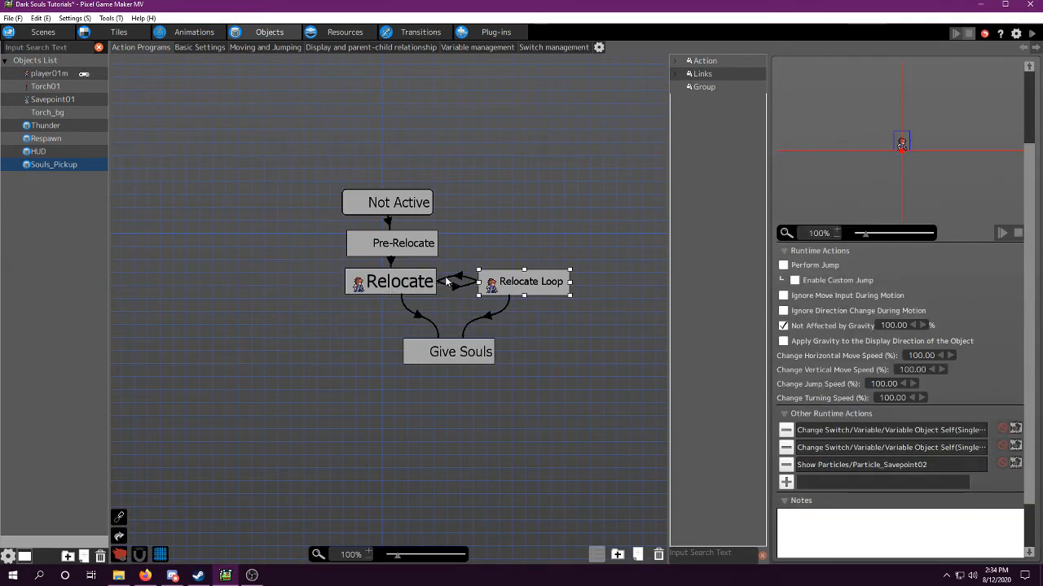
pyautogui.click(457, 277)
pyautogui.click(457, 291)
pyautogui.click(462, 278)
pyautogui.click(457, 288)
pyautogui.click(459, 277)
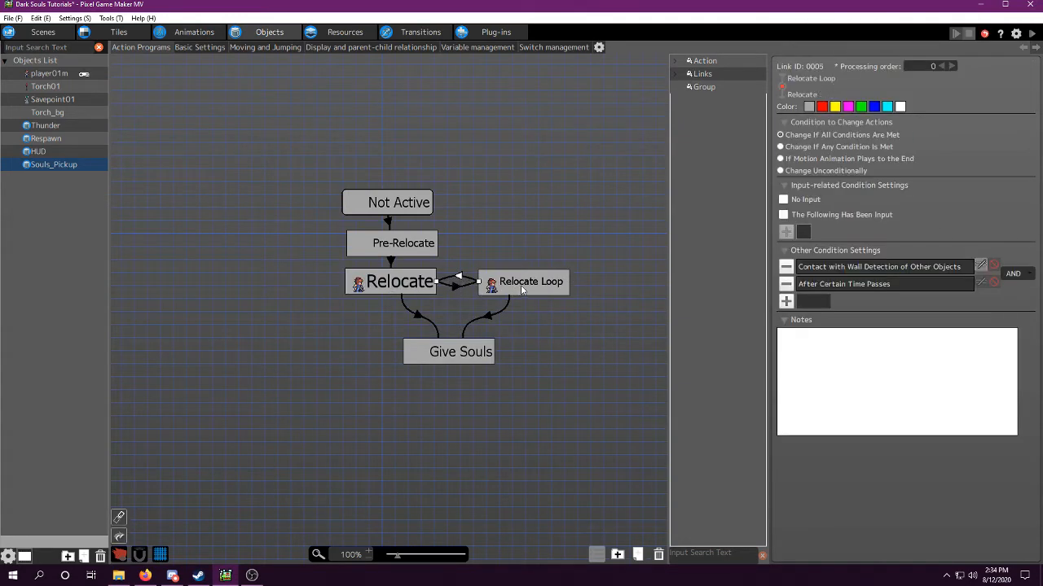
# - Inspect the wall-contact condition on the Relocate Loop to Give Souls link and review the runtime actions of Give Souls
pyautogui.click(522, 287)
pyautogui.click(486, 321)
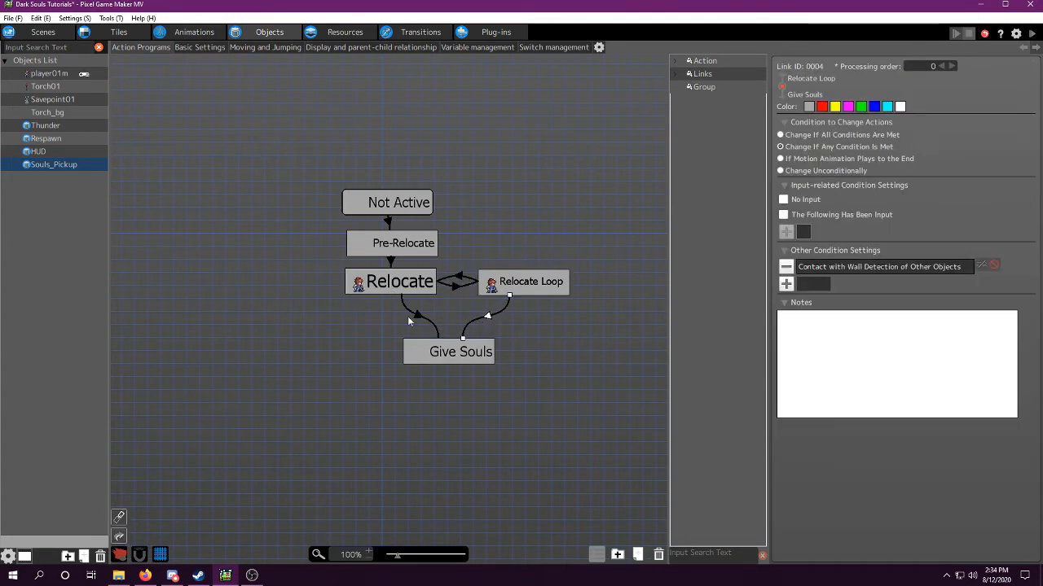
pyautogui.doubleClick(824, 269)
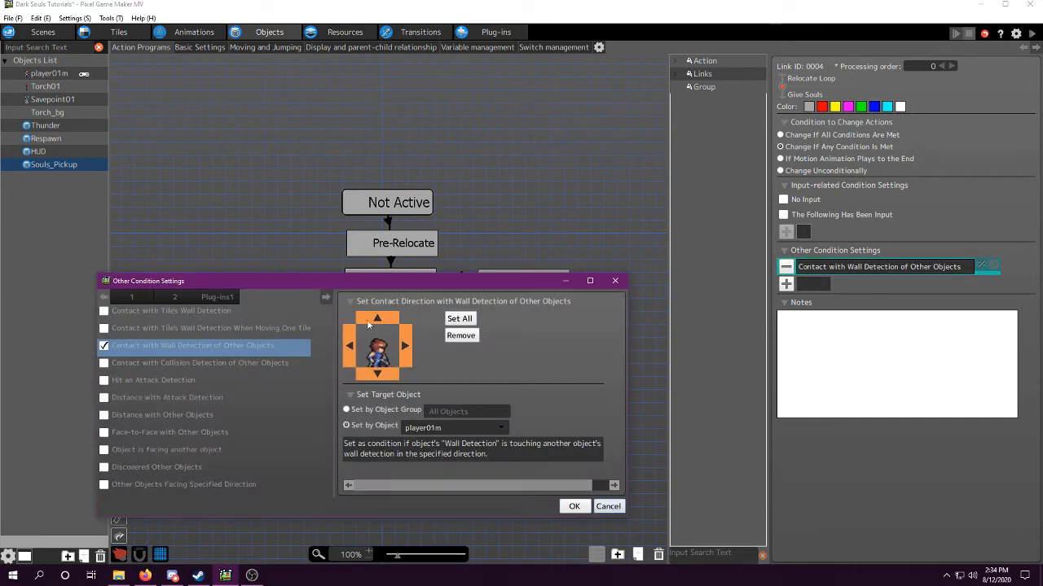
pyautogui.click(608, 506)
pyautogui.click(489, 285)
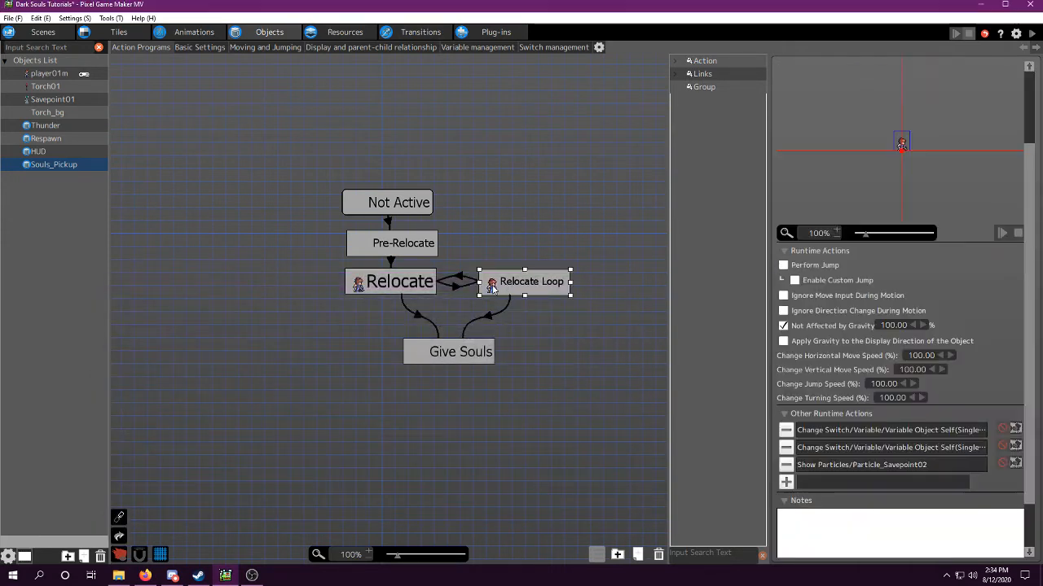
pyautogui.click(394, 292)
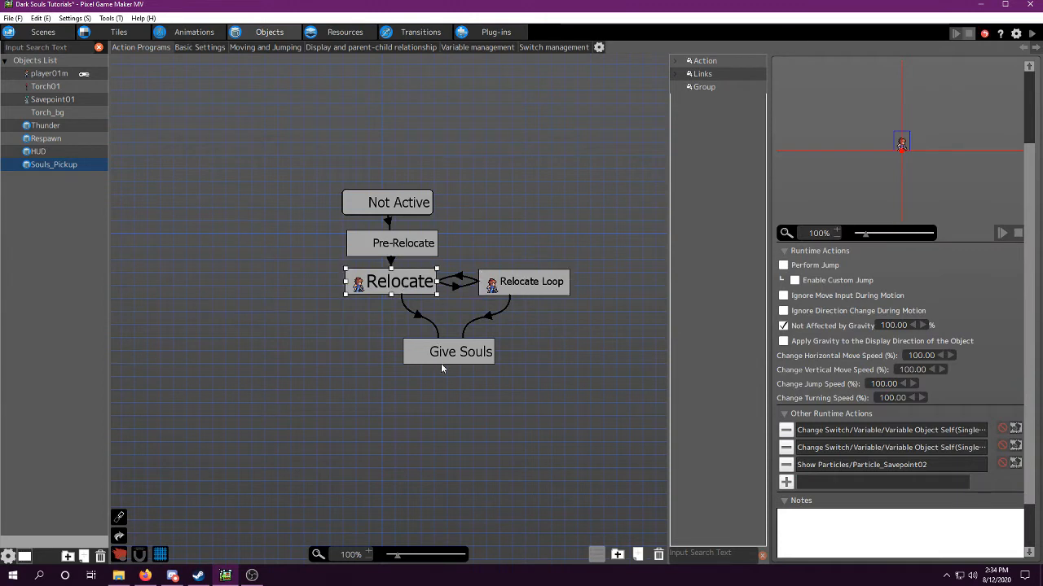
pyautogui.click(441, 359)
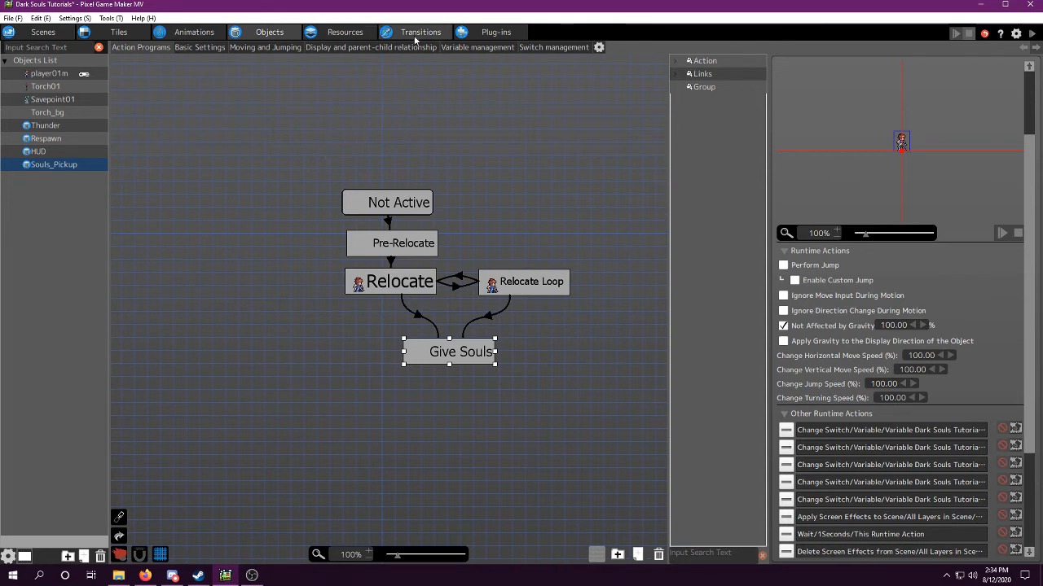
# - In the scene transitions, base the stage01 to death link on Switch/Variable Changes with player01m's Dead switch ON instead of Previous Scene Ends
pyautogui.click(420, 32)
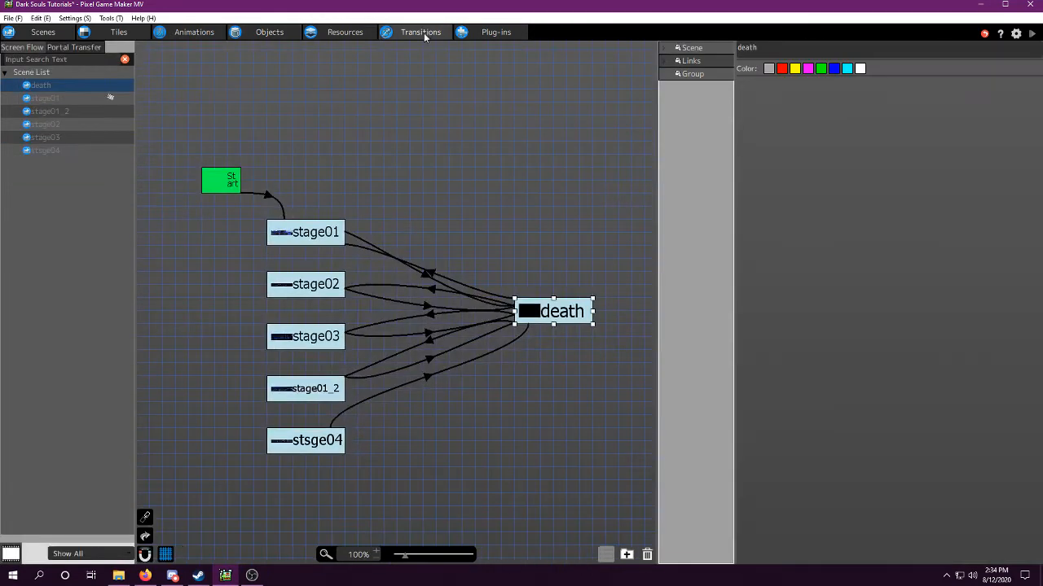
pyautogui.click(436, 299)
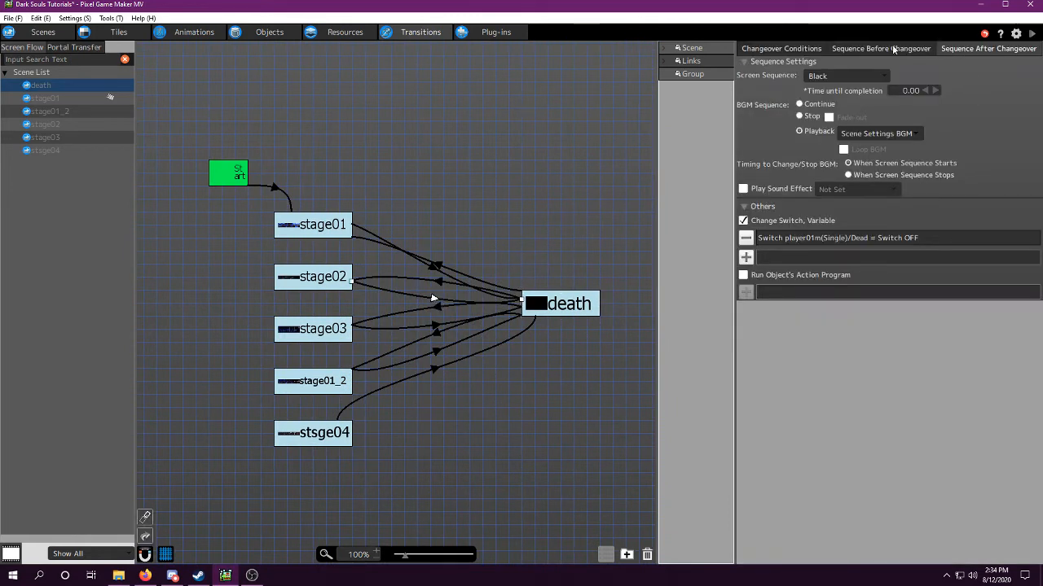
pyautogui.click(433, 269)
pyautogui.click(439, 265)
pyautogui.click(435, 275)
pyautogui.click(782, 50)
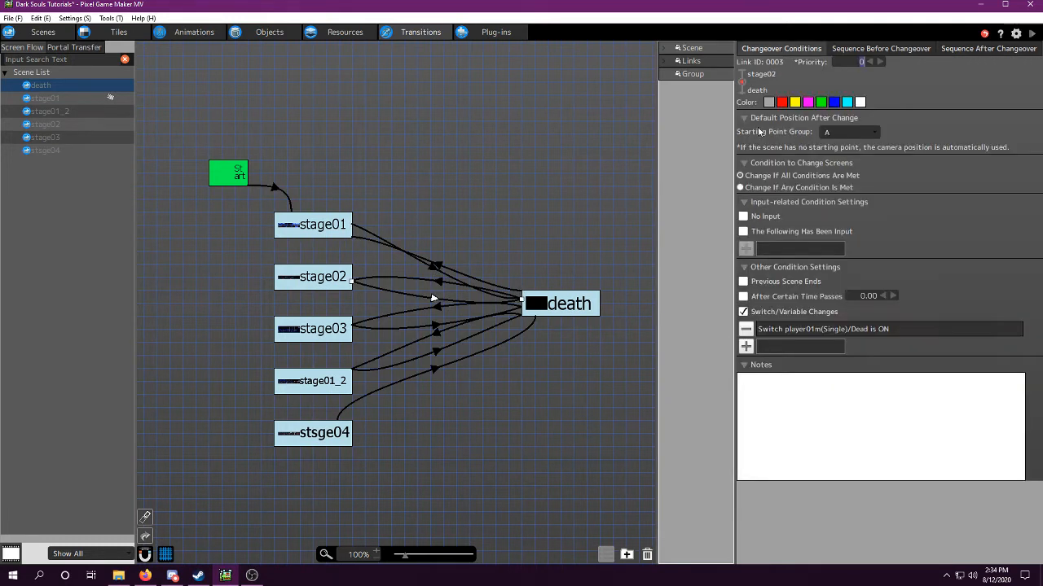
pyautogui.click(432, 267)
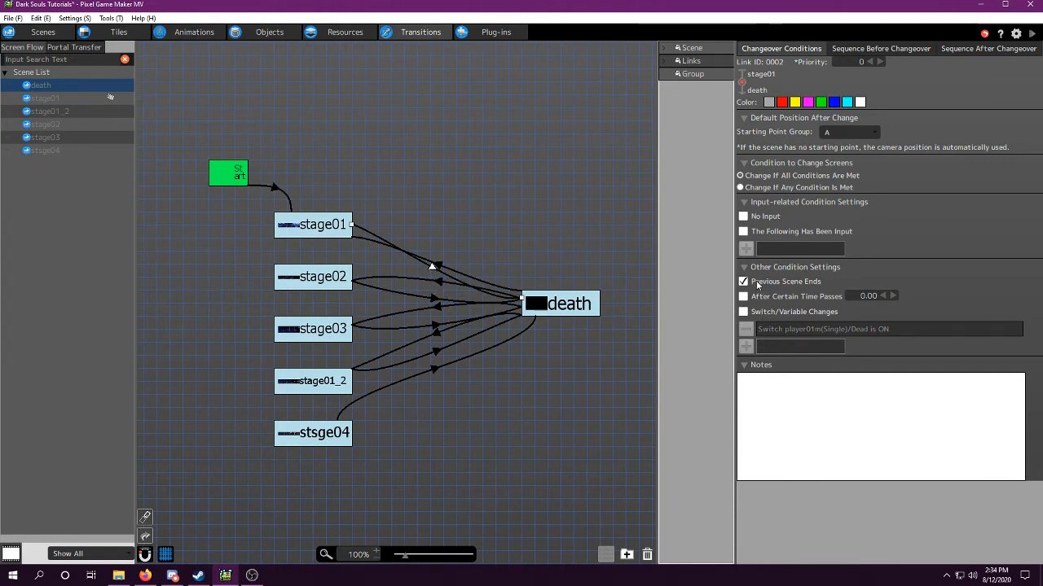
pyautogui.click(743, 312)
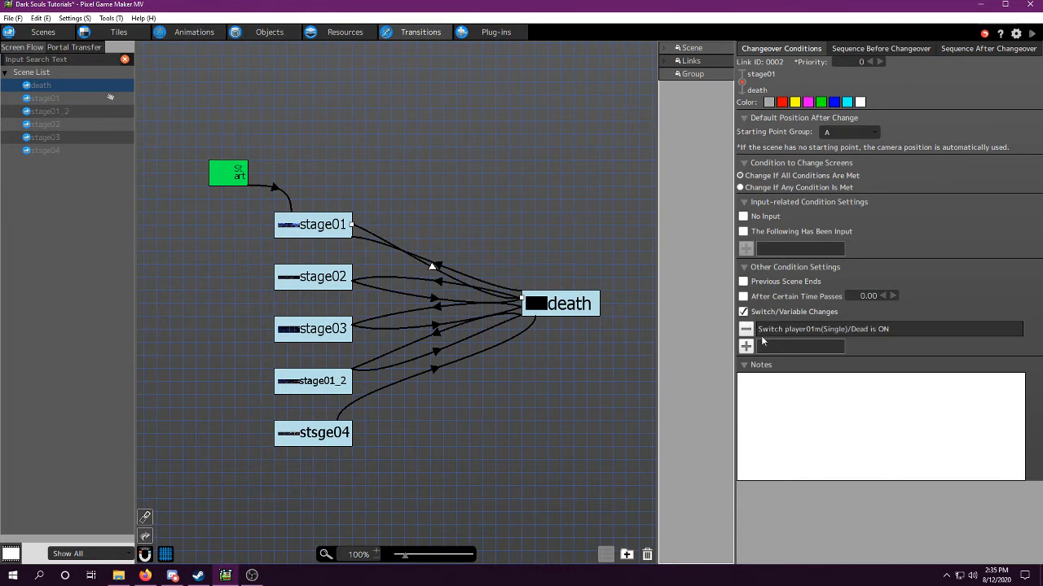
# - Open the stage01 scene and examine the layout around the player's starting area
pyautogui.click(270, 32)
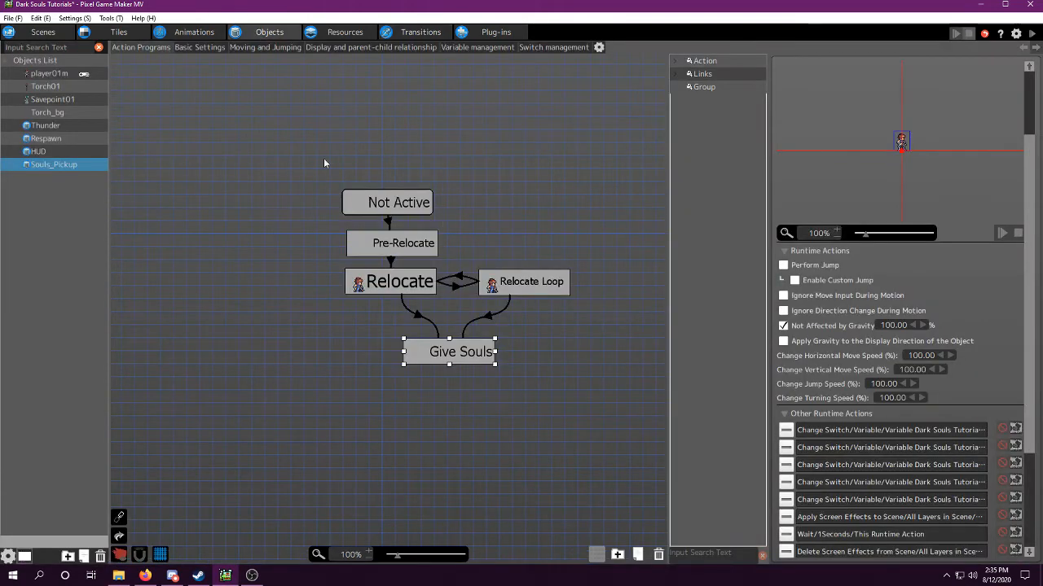
pyautogui.click(45, 33)
pyautogui.moveTo(412, 406); pyautogui.dragTo(508, 393, button='middle')
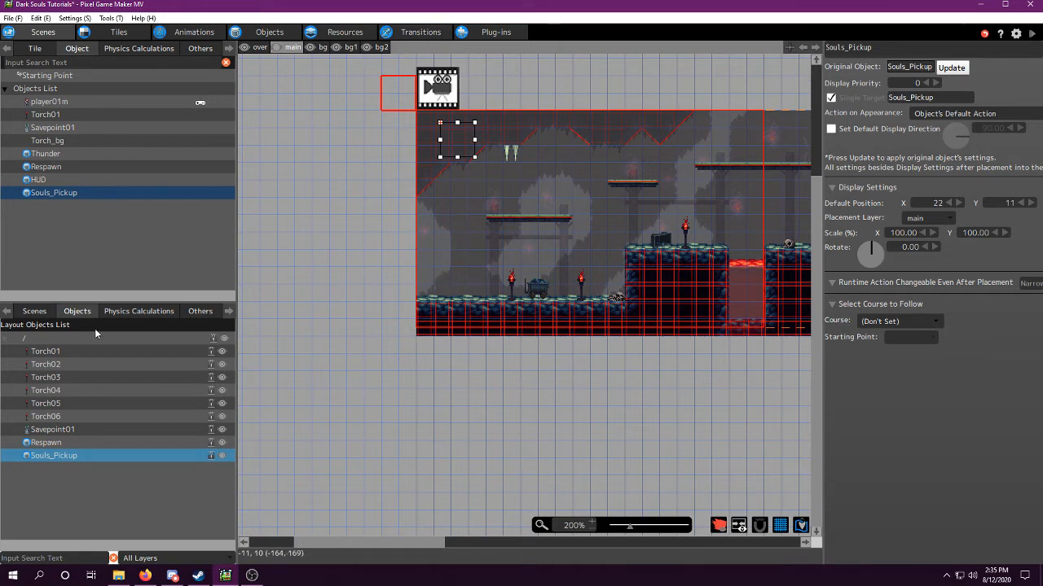
pyautogui.click(34, 312)
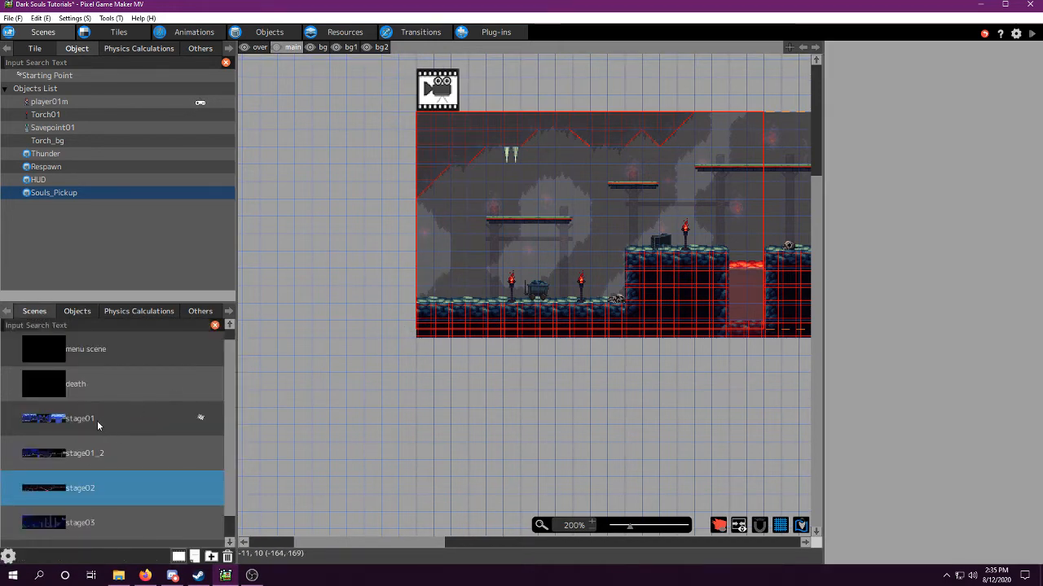
pyautogui.doubleClick(95, 423)
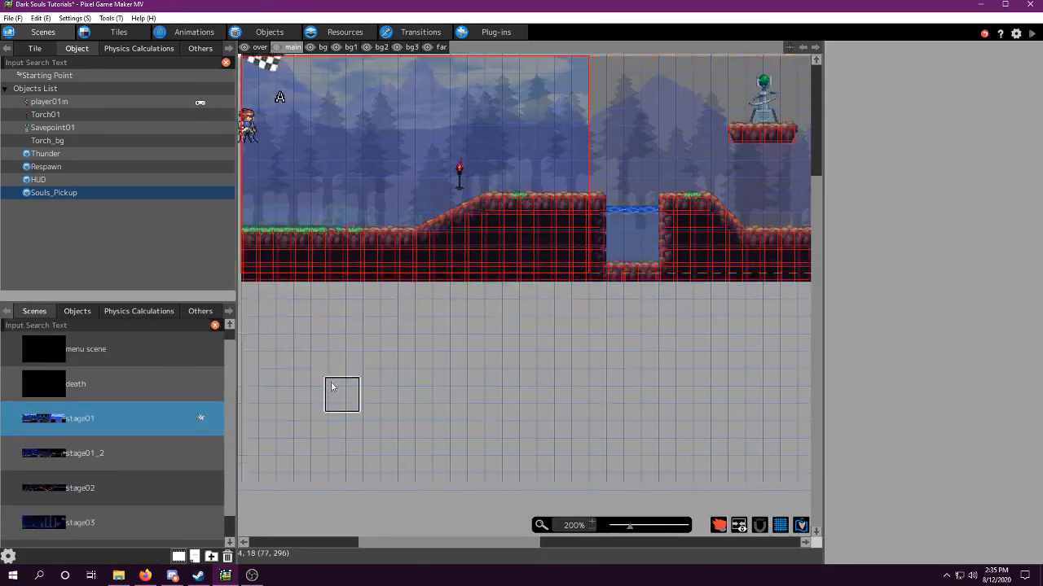
pyautogui.click(399, 161)
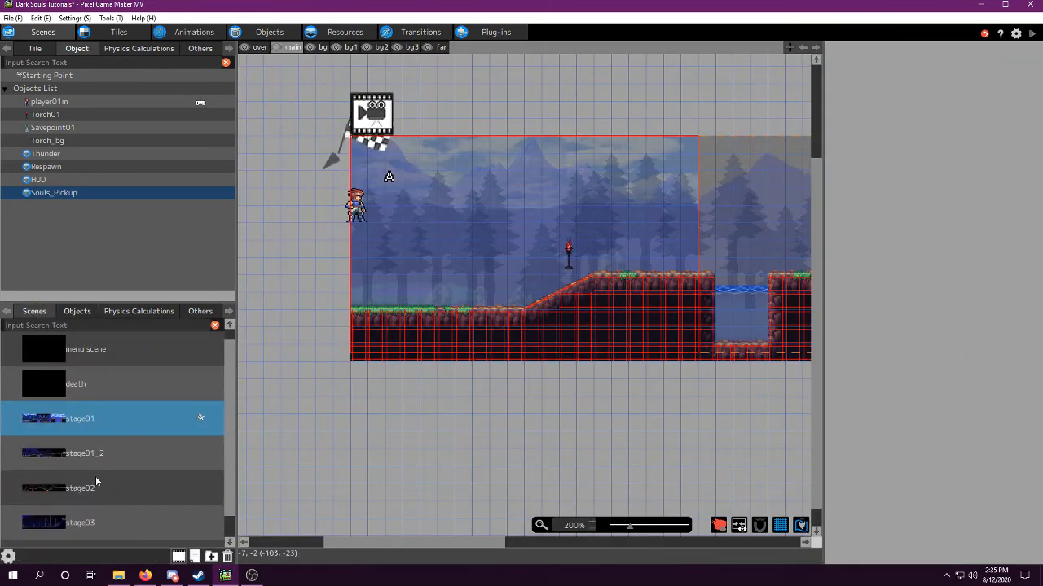
# - Open stage02, select its placed Souls_Pickup object to check it, and launch a test play of the game
pyautogui.click(96, 482)
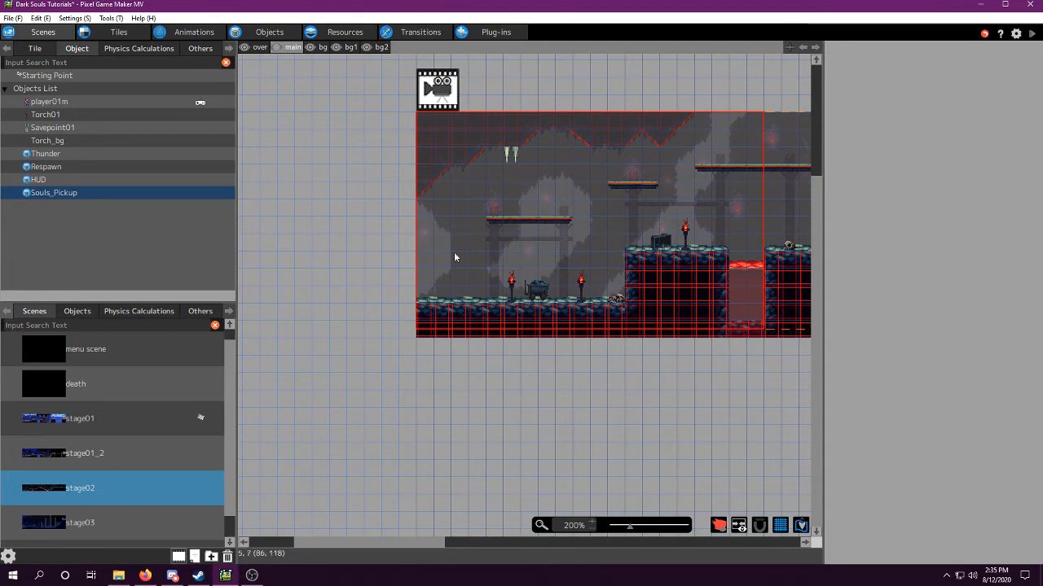
pyautogui.click(472, 138)
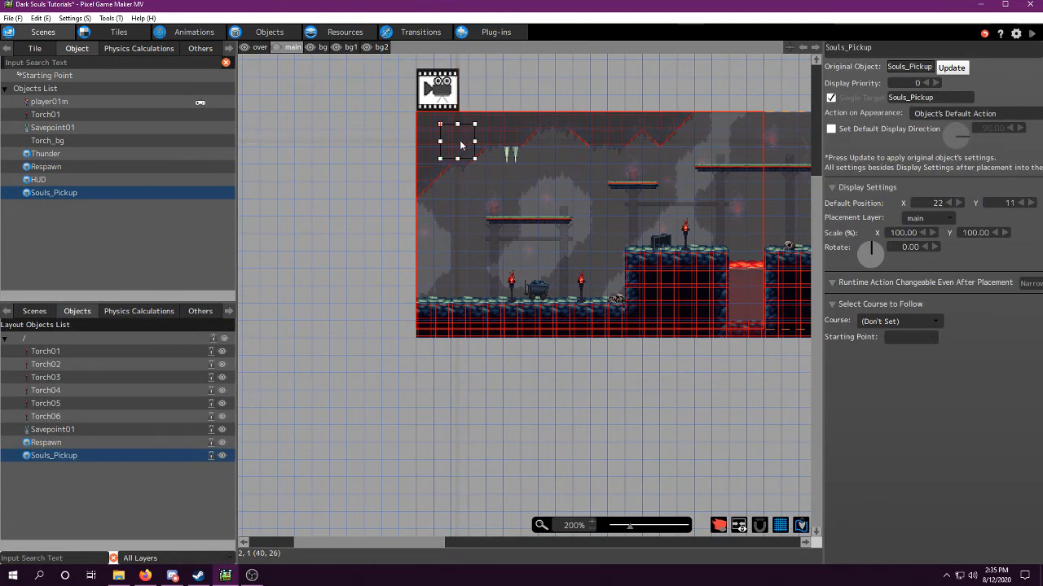
pyautogui.moveTo(449, 173); pyautogui.dragTo(418, 193, button='middle')
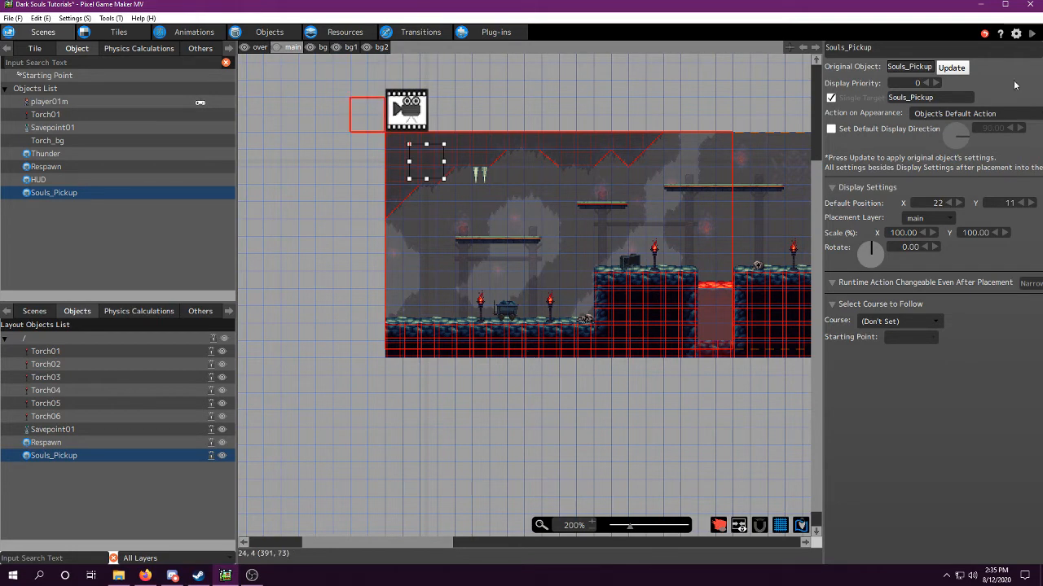
pyautogui.click(1032, 34)
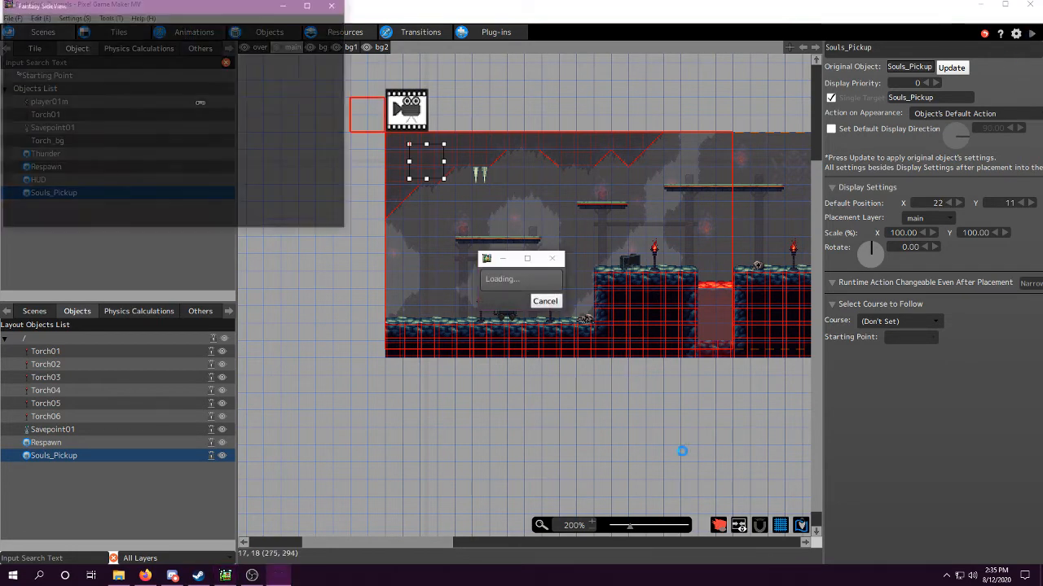
# - Maximize the test-play window, move the player toward the gravestone, and show the common variables data down to the Souls variables
pyautogui.doubleClick(231, 11)
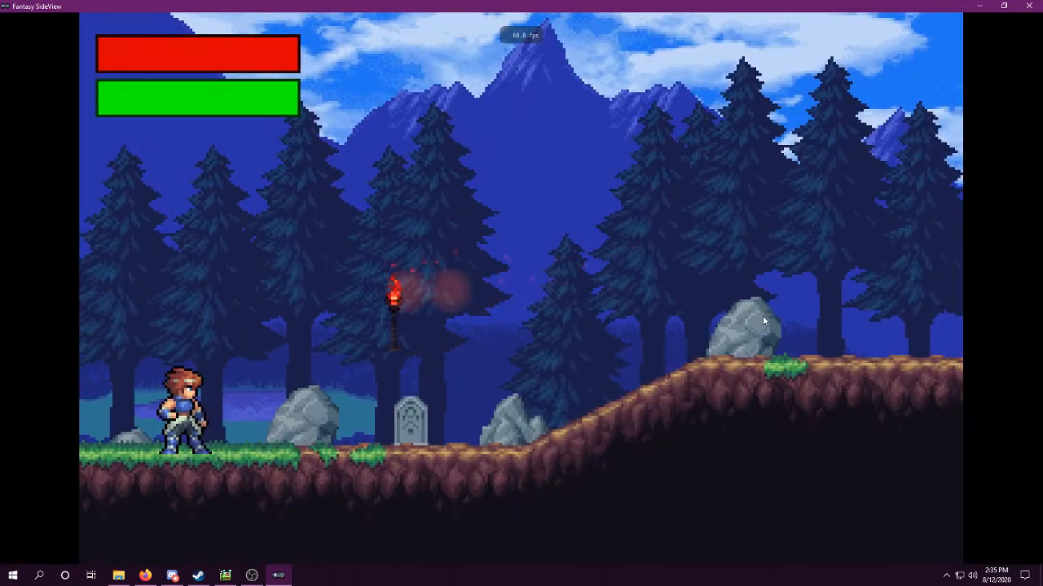
pyautogui.press('Right')
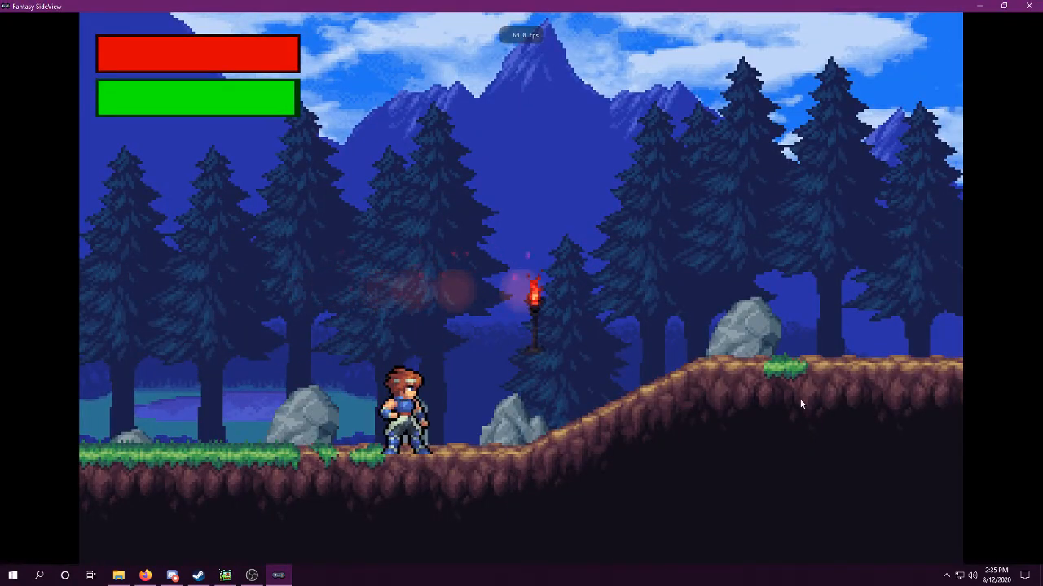
pyautogui.press('Right')
pyautogui.moveTo(206, 52)
pyautogui.click(123, 18)
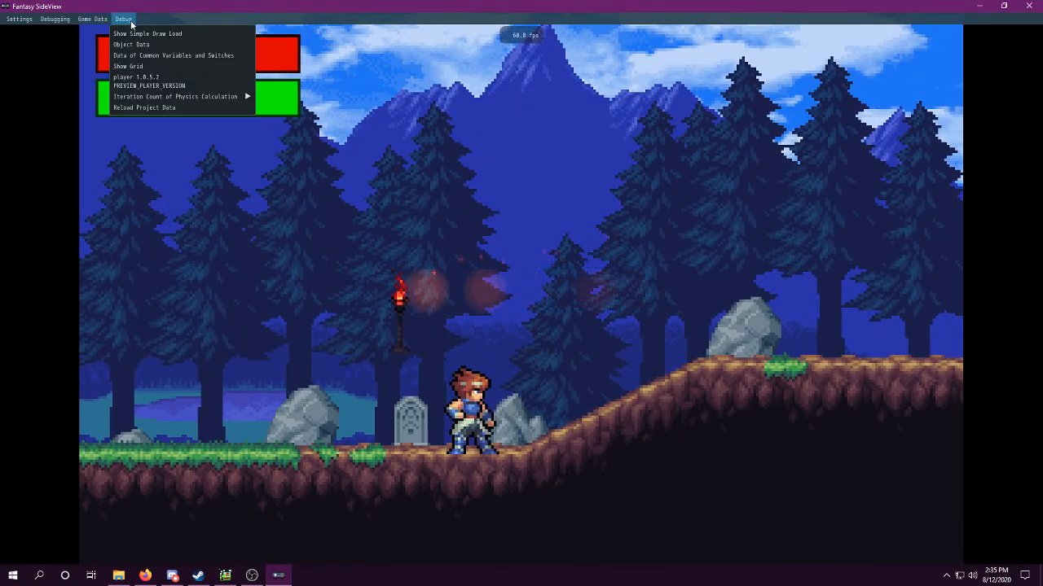
pyautogui.click(139, 51)
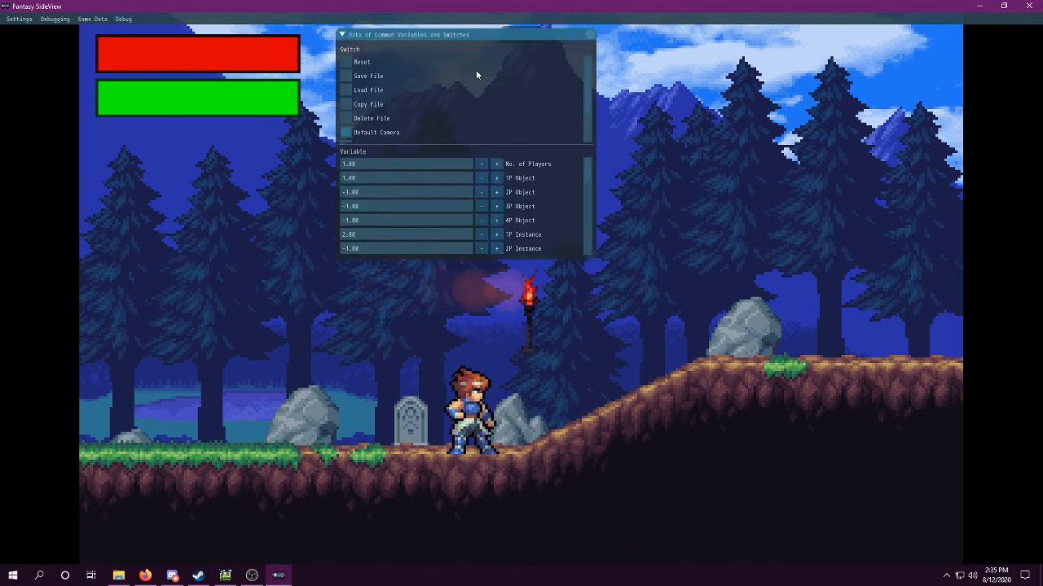
pyautogui.scroll(-10, 551, 200)
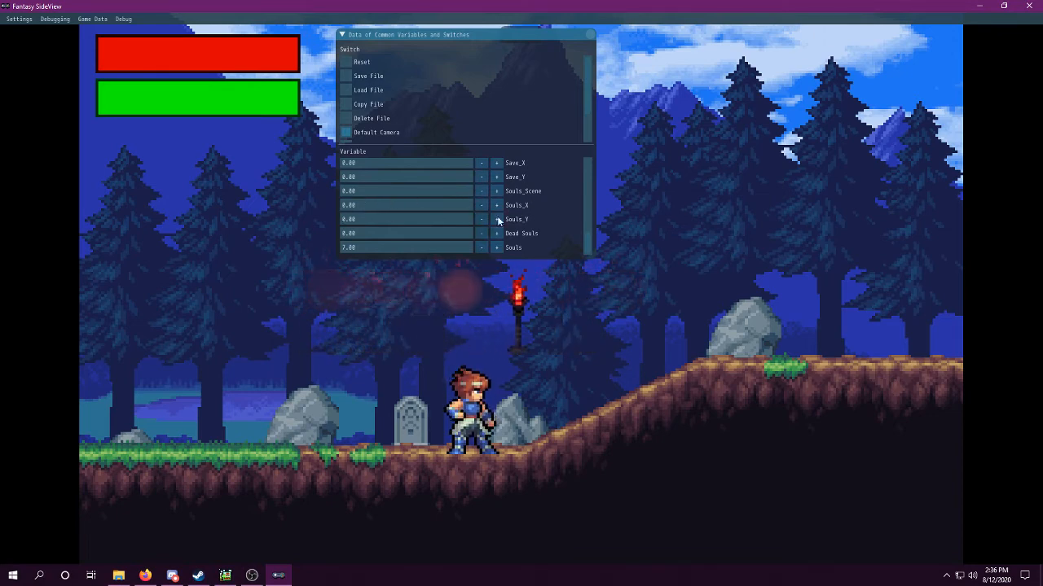
# - Test the player's death near the gravestone in stage01 and walk back to the pickup to recover the souls
pyautogui.press('k')
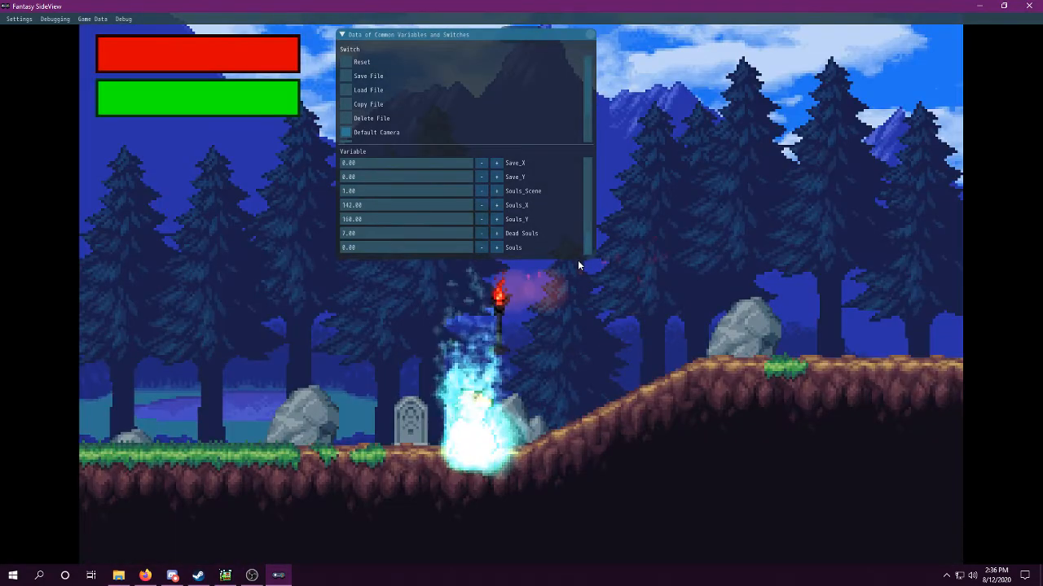
pyautogui.press('d')
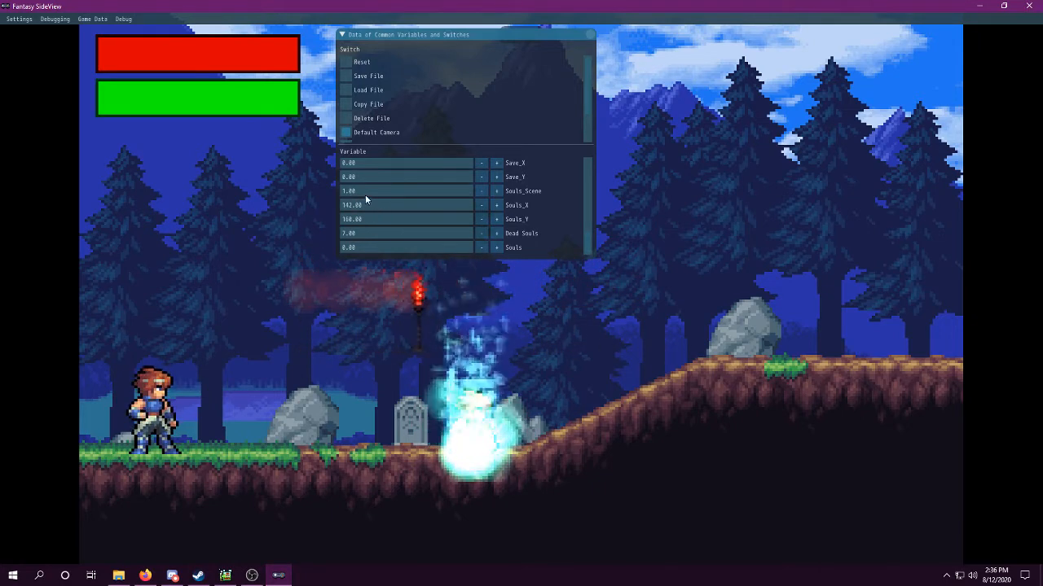
pyautogui.press('Right')
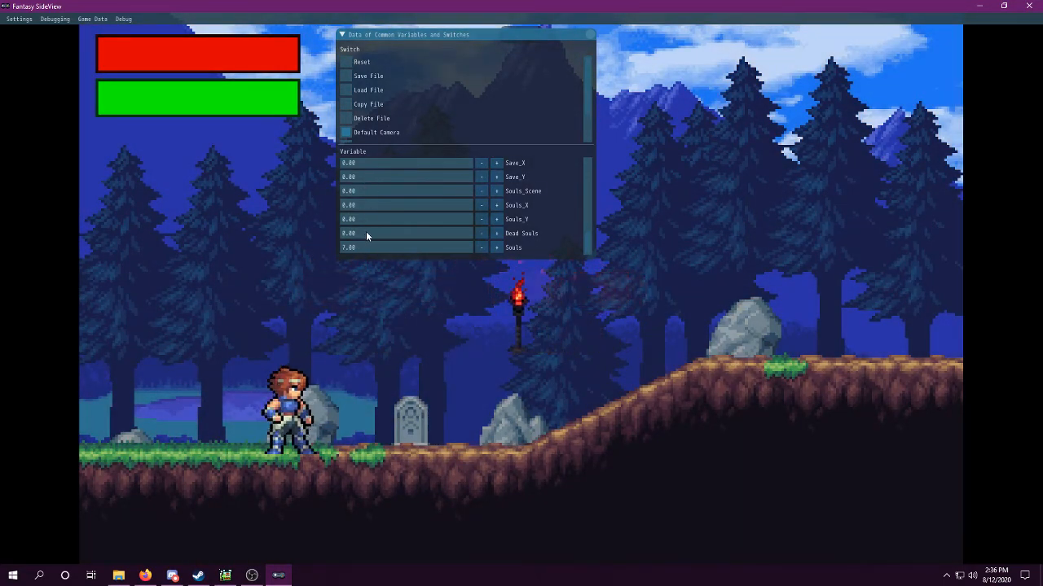
# - Run the player across stage01 and into the stage02 cave toward the raised ledge
pyautogui.press('Right')
pyautogui.press('d')
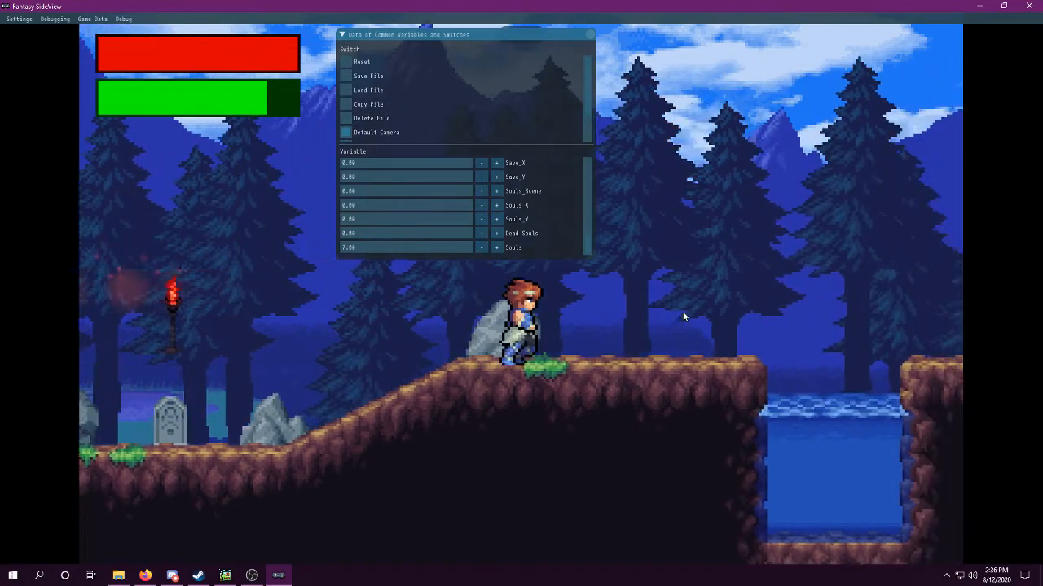
pyautogui.press('space')
pyautogui.press('Right')
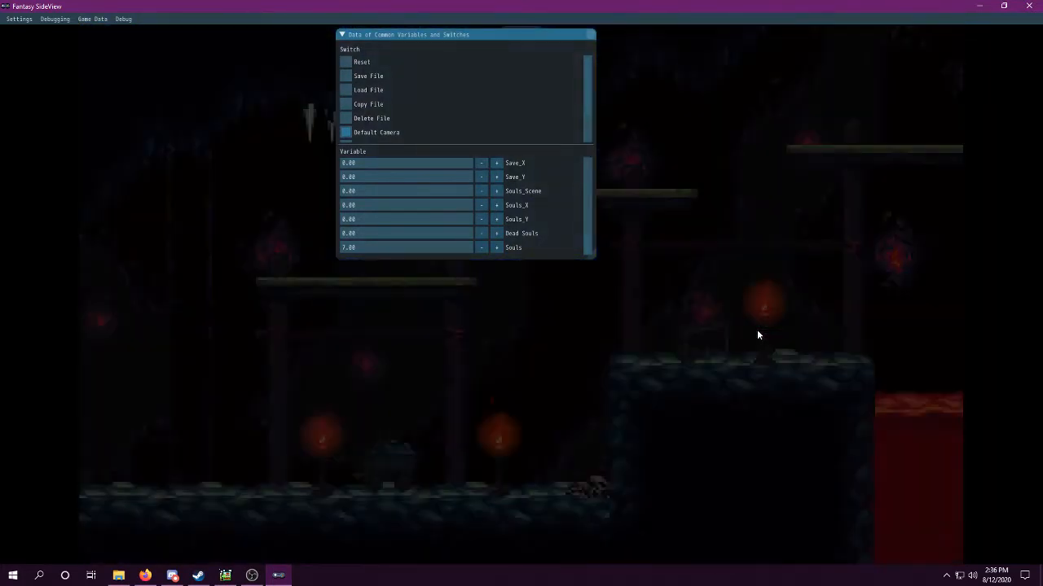
pyautogui.press('Right')
pyautogui.press('space')
pyautogui.press('Right')
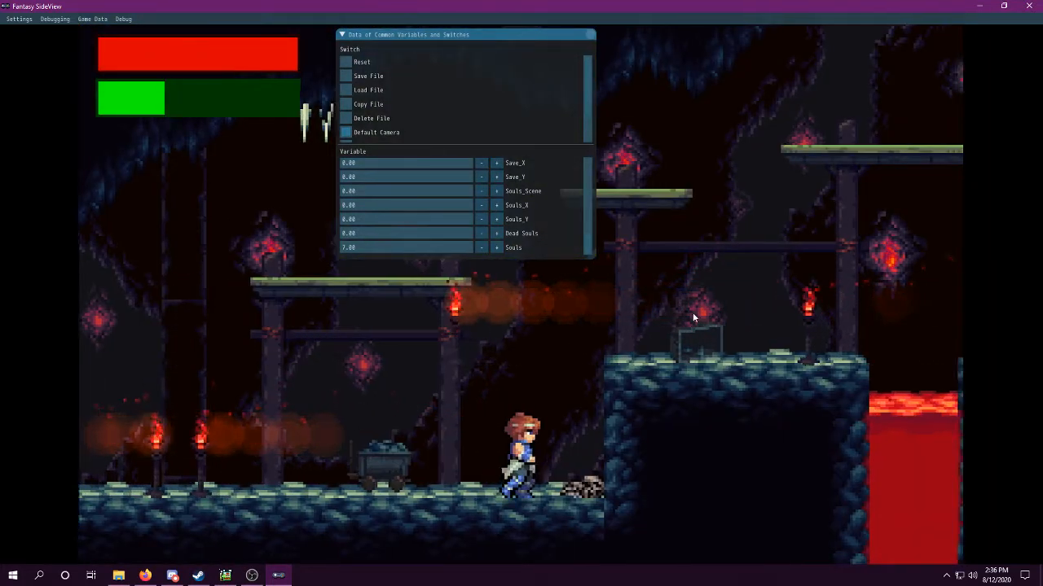
# - Jump the player up to the lower wooden platform in stage02 and test dying there
pyautogui.press('space')
pyautogui.press('space')
pyautogui.press('Left')
pyautogui.press('Left')
pyautogui.press('space')
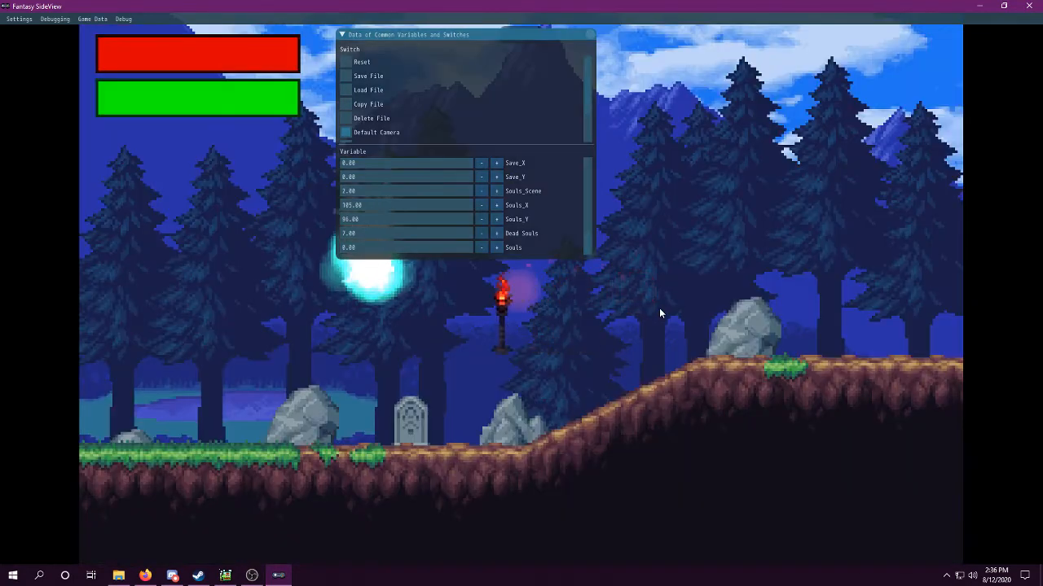
# - Walk the respawned player past the souls pickup in stage01 and into stage02 to check the pickup's placement in both scenes
pyautogui.press('Right')
pyautogui.press('Right')
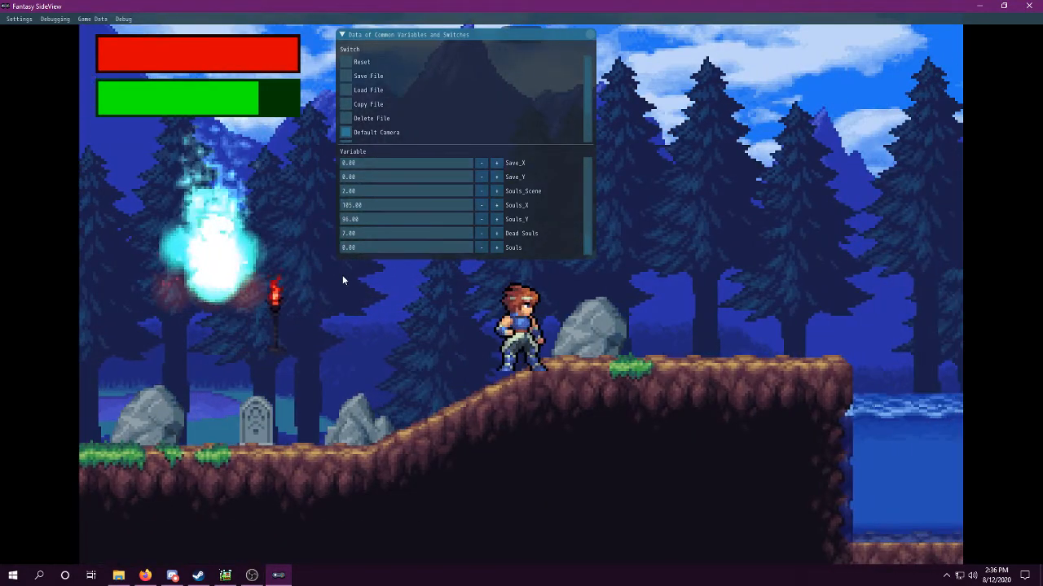
pyautogui.press('Left')
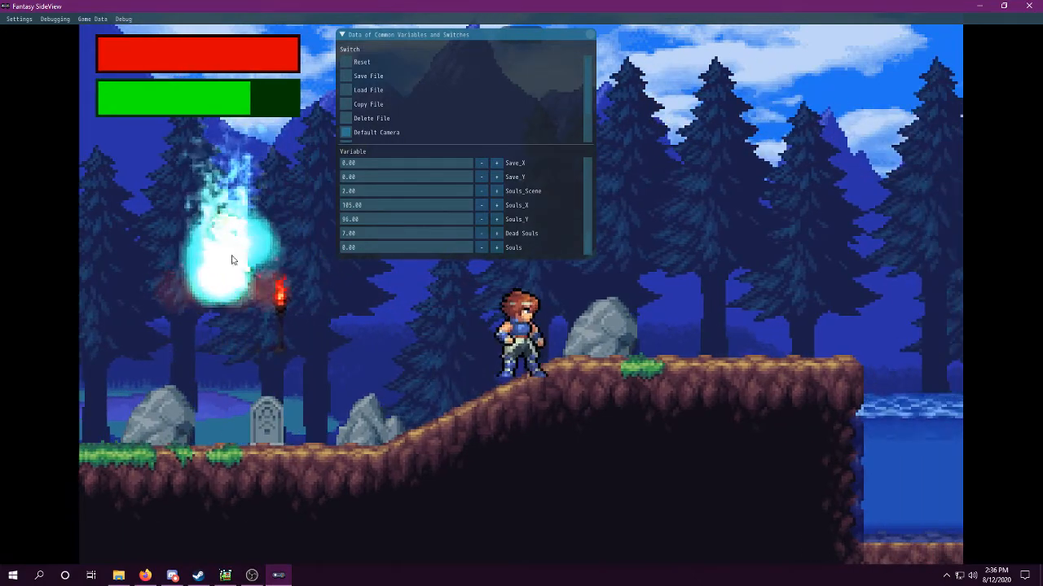
pyautogui.press('Right')
pyautogui.press('Right')
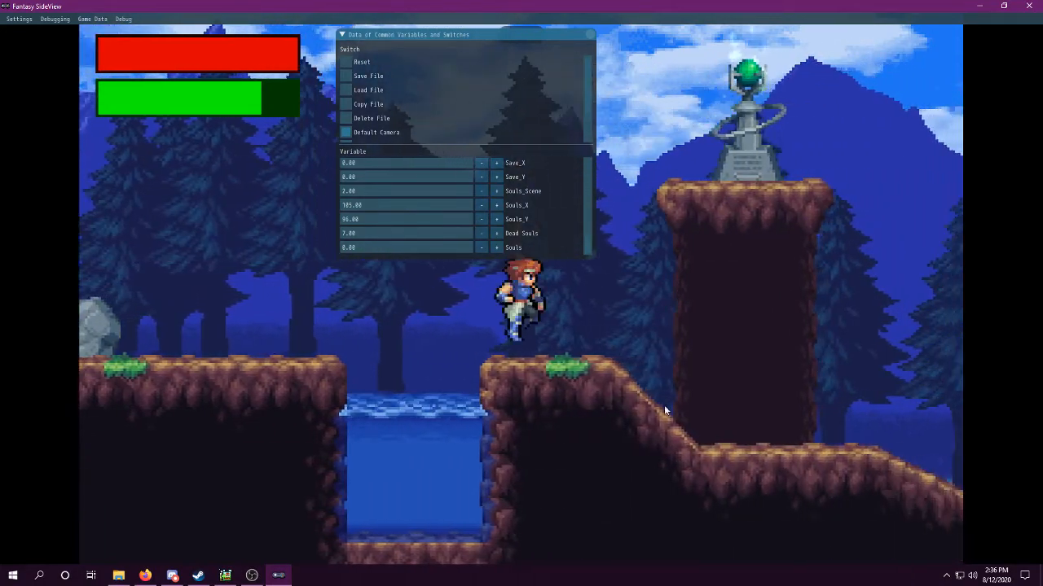
pyautogui.press('Right')
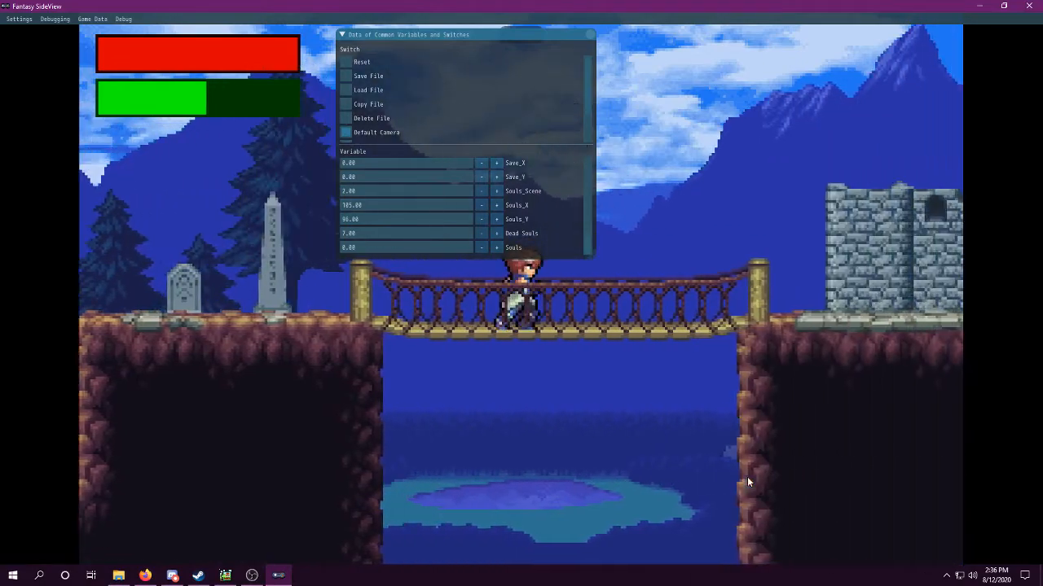
pyautogui.press('Left')
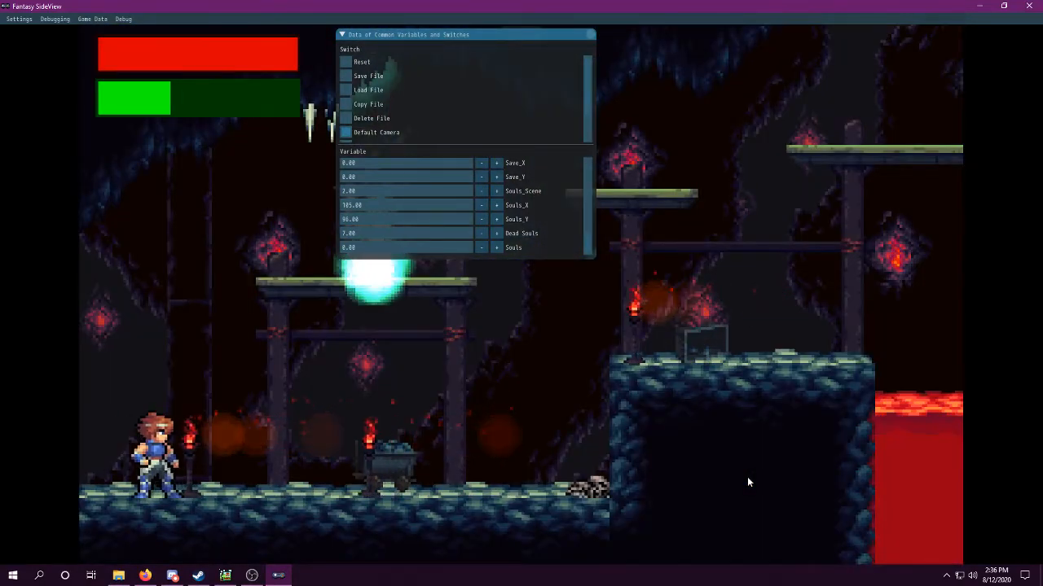
# - Return the player to the start of stage01, examine the souls pickup there, and close the test play
pyautogui.press('Left')
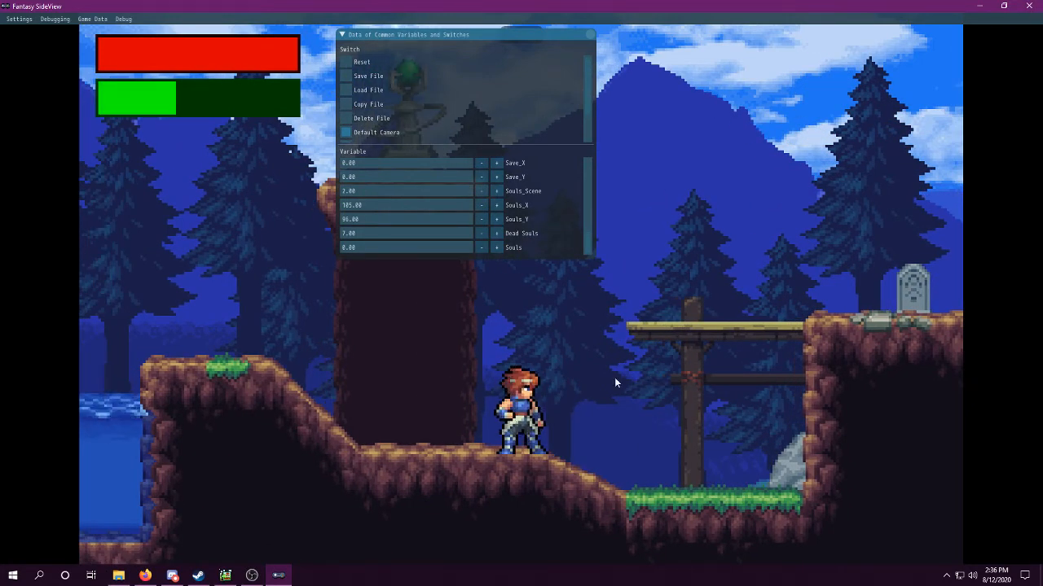
pyautogui.press('Left')
pyautogui.press('Left')
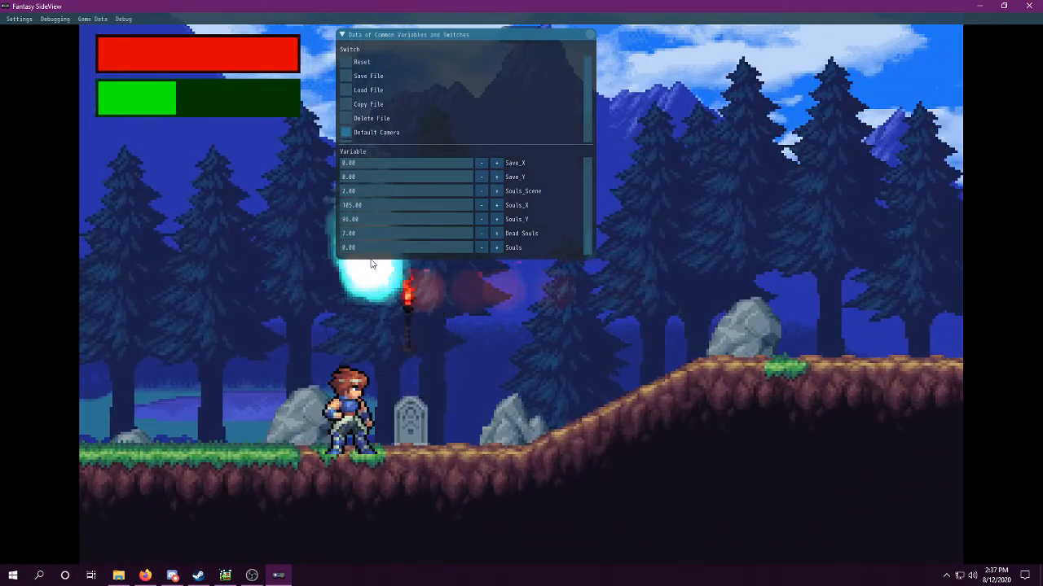
pyautogui.press('Right')
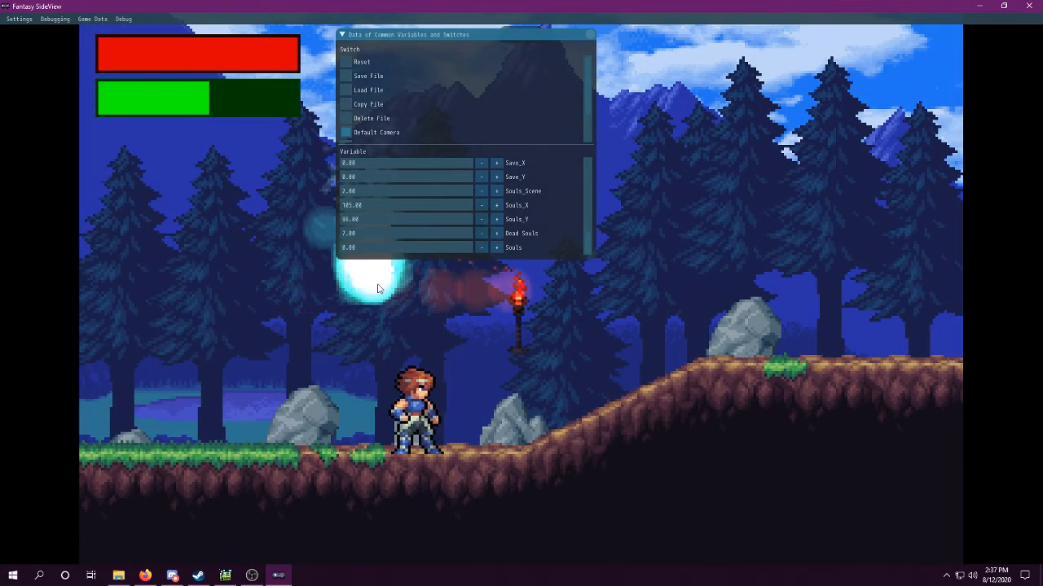
pyautogui.press('Right')
pyautogui.click(1037, 4)
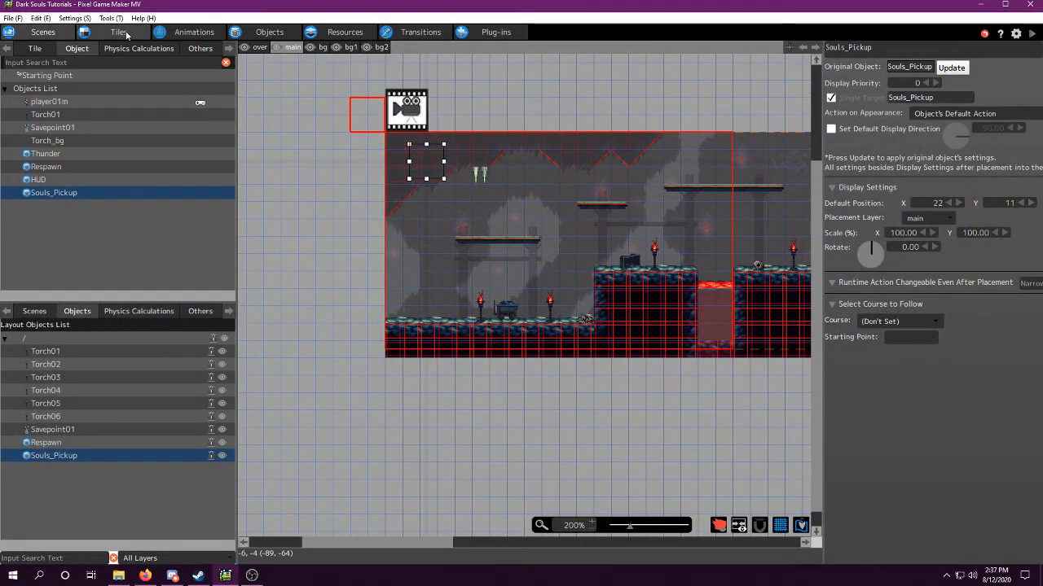
# - Open the Souls_Pickup action program and review the runtime actions of Relocate and Give Souls
pyautogui.click(272, 34)
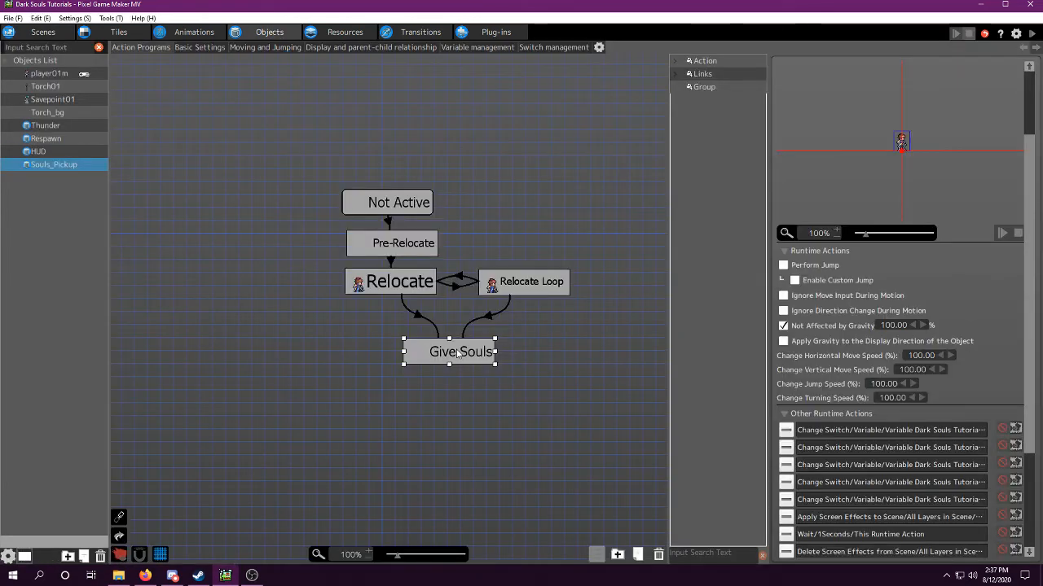
pyautogui.click(410, 283)
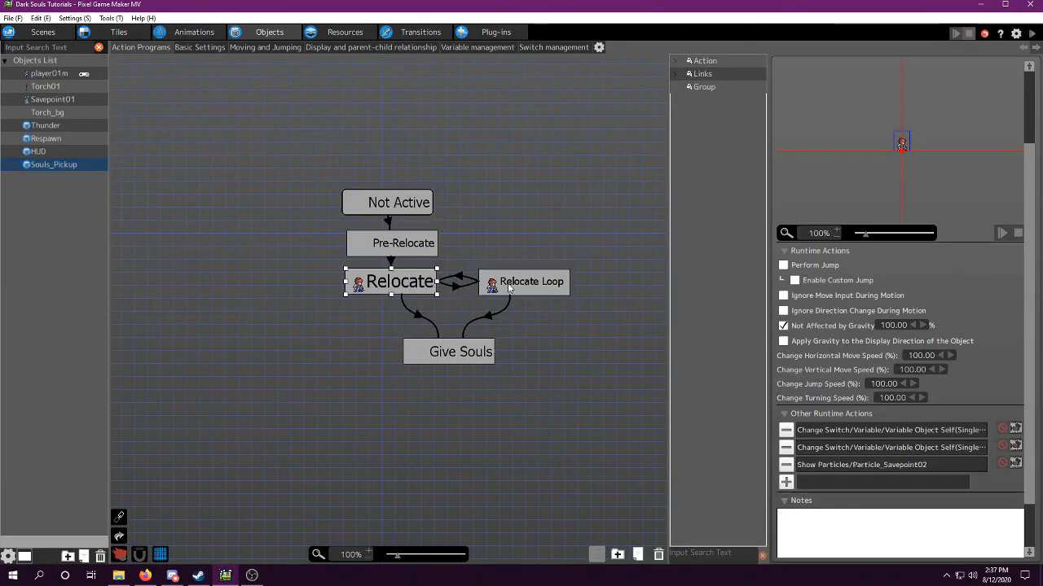
pyautogui.click(429, 351)
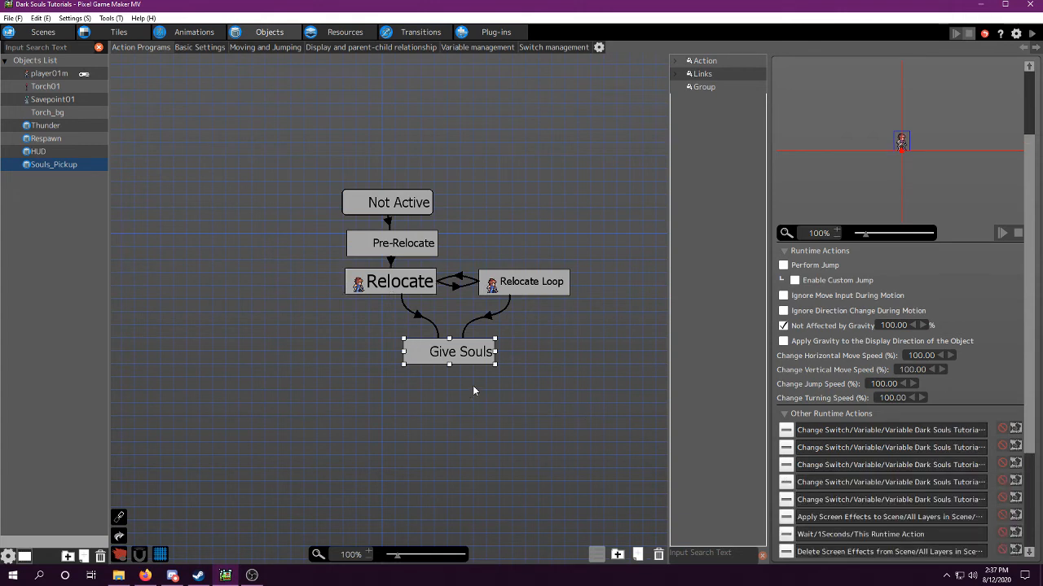
# - Link Give Souls to Not Active with Change Unconditionally, using a Not Active shortcut placed below Give Souls, and briefly test-play the game
pyautogui.moveTo(445, 363); pyautogui.dragTo(431, 373)
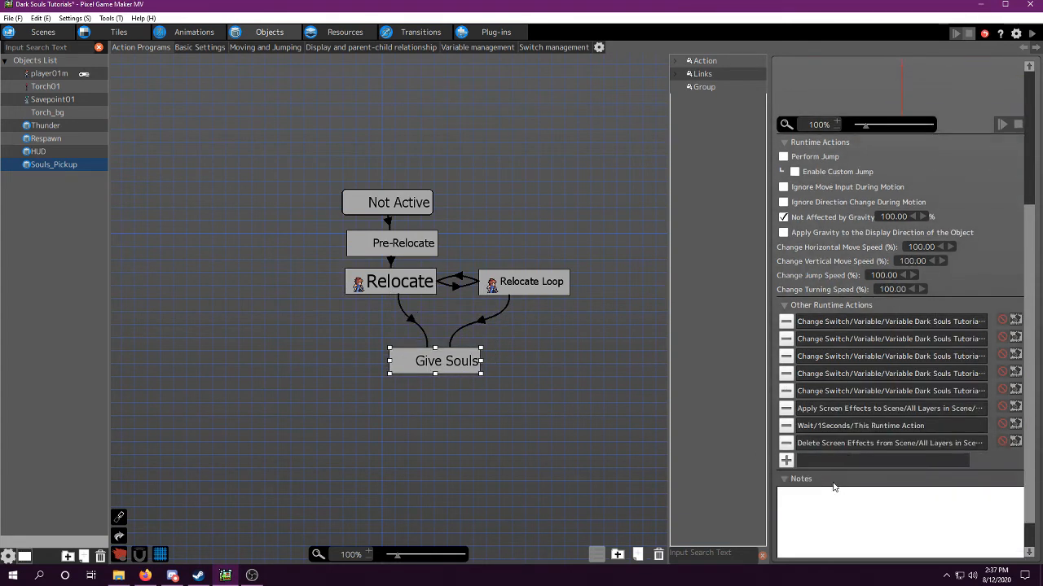
pyautogui.rightClick(447, 374)
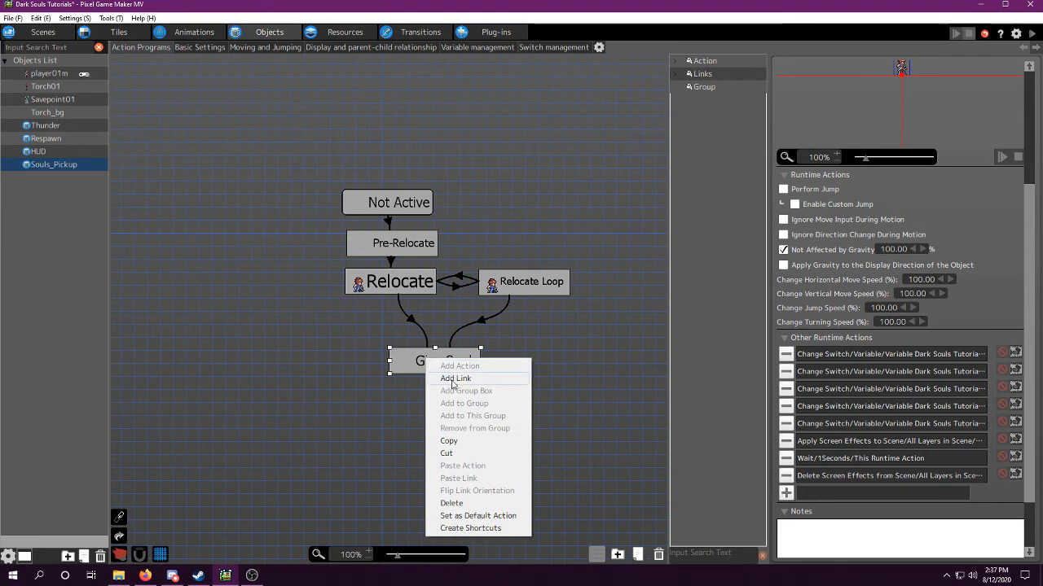
pyautogui.click(456, 378)
pyautogui.click(355, 202)
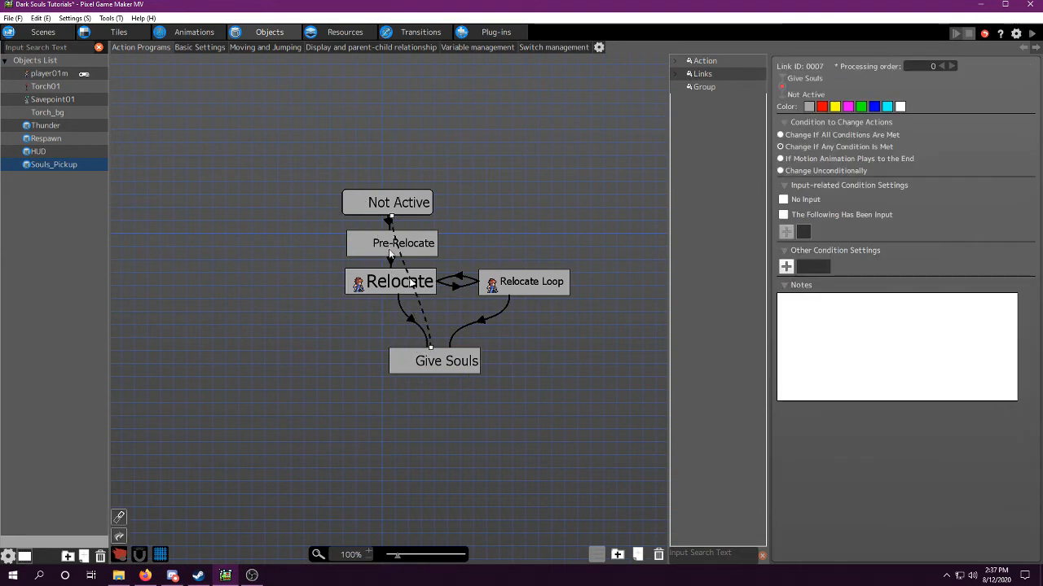
pyautogui.rightClick(414, 212)
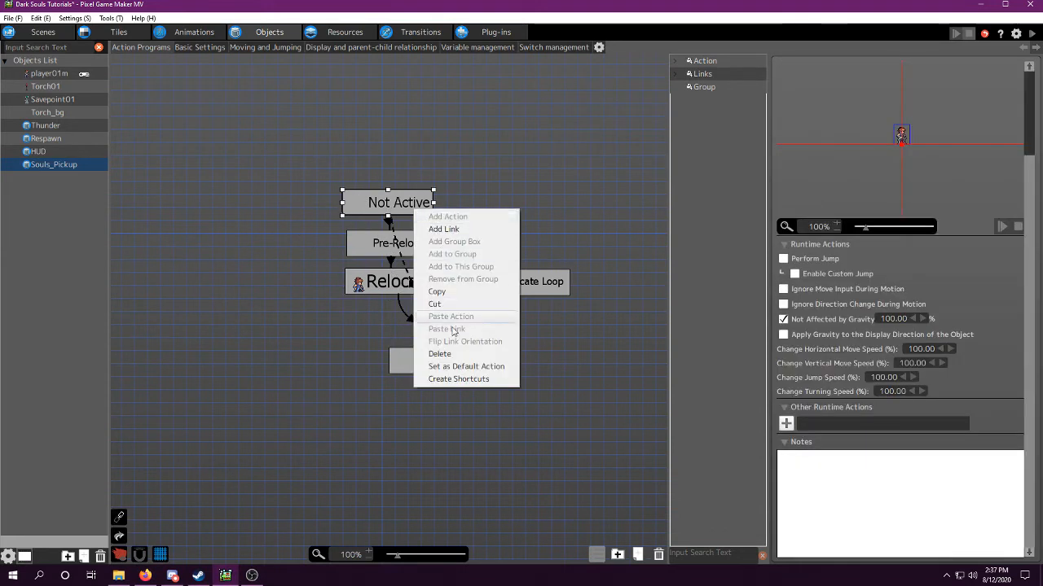
pyautogui.click(458, 378)
pyautogui.moveTo(413, 231); pyautogui.dragTo(446, 393)
pyautogui.click(414, 289)
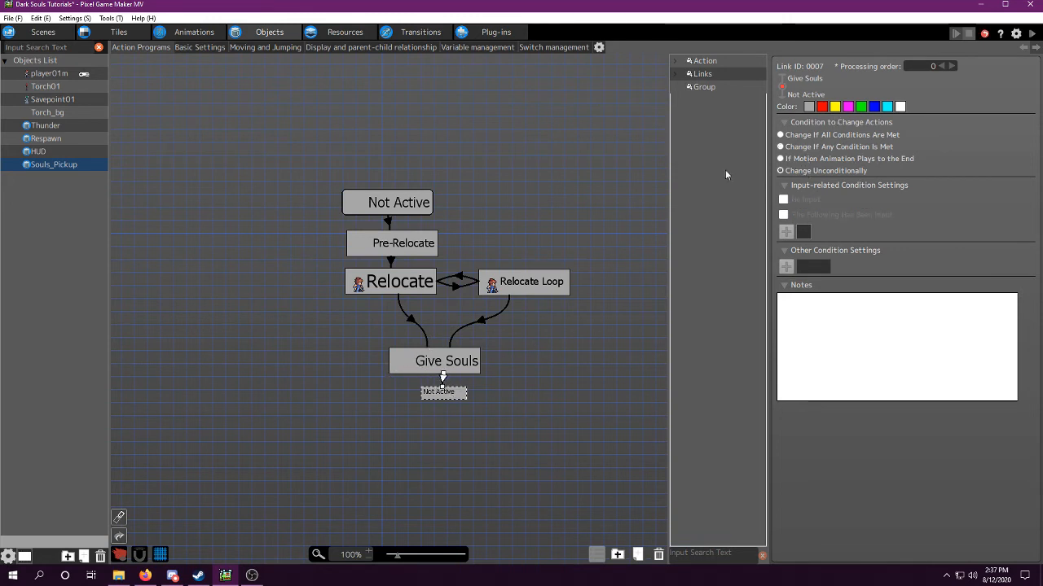
pyautogui.click(1034, 34)
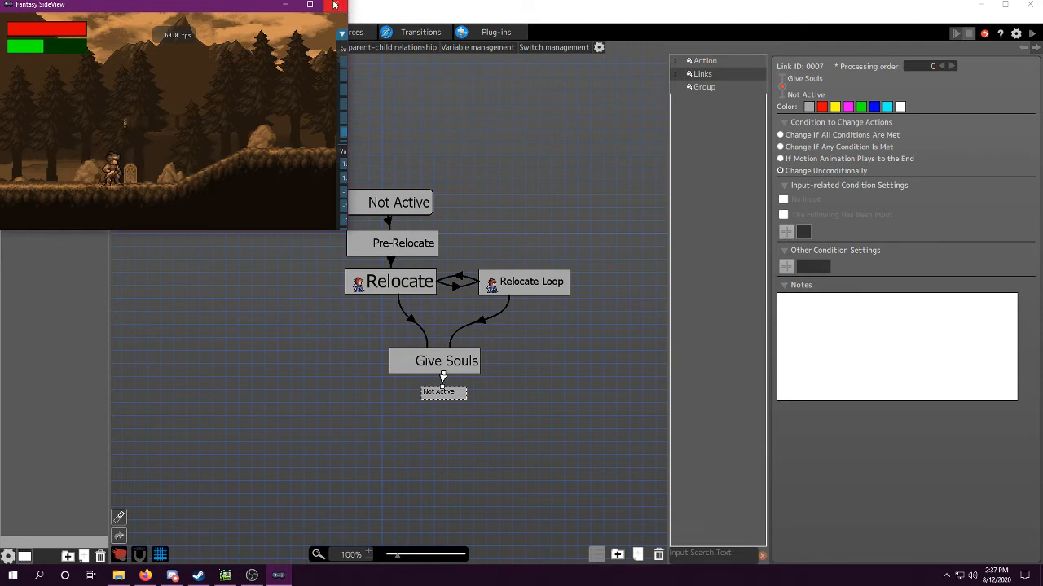
pyautogui.click(334, 4)
# - Inspect the Dead switch and Current Scene variable conditions on the Not Active to Pre-Relocate link without changing them
pyautogui.click(390, 228)
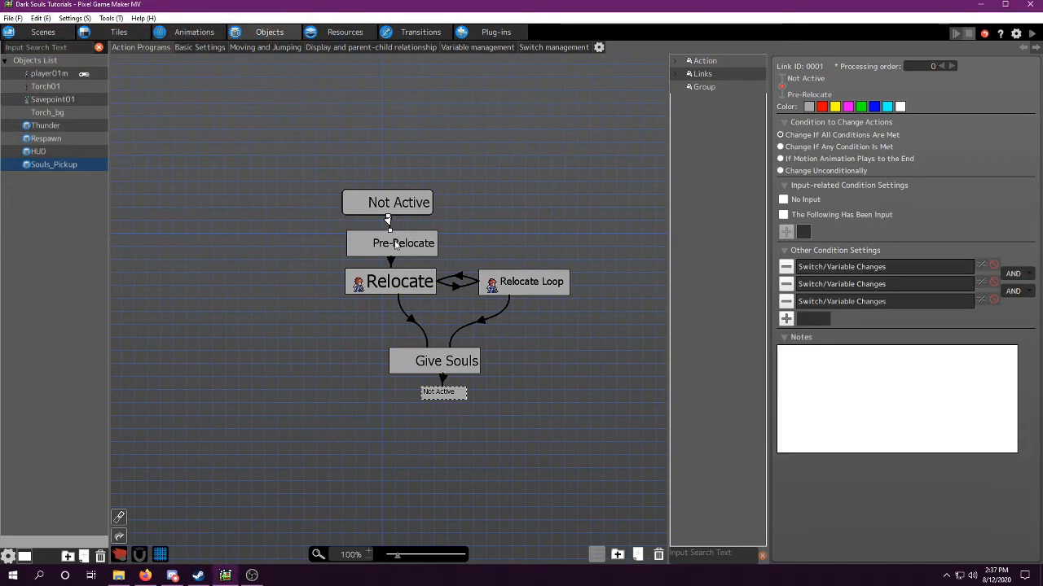
pyautogui.doubleClick(831, 301)
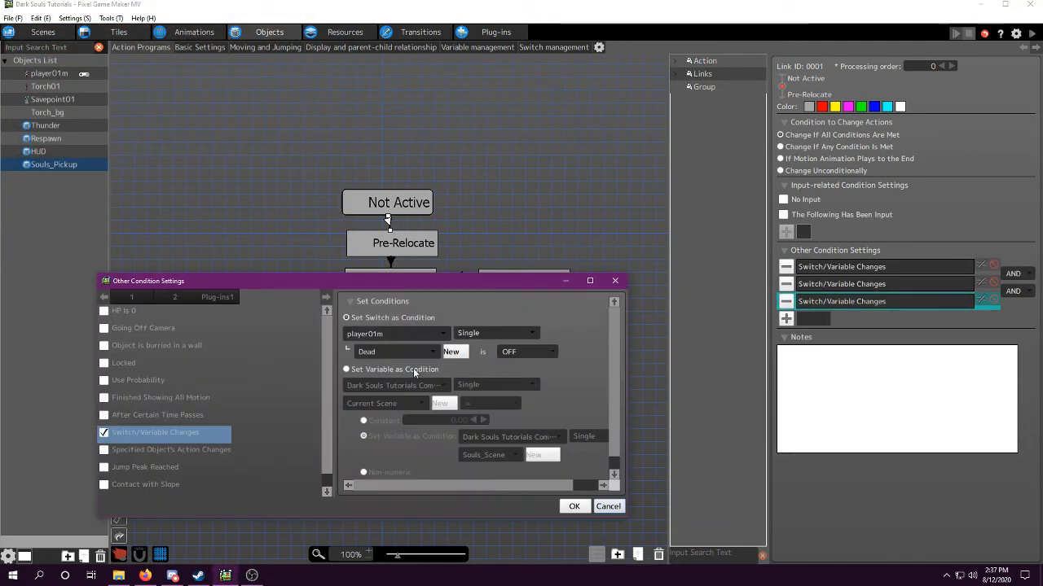
pyautogui.click(607, 507)
pyautogui.doubleClick(839, 283)
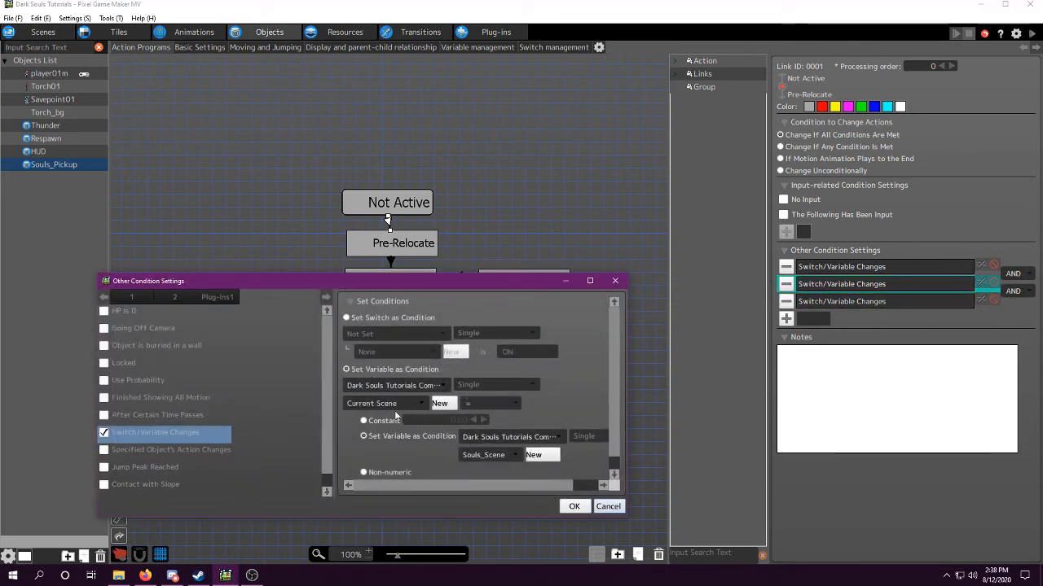
pyautogui.click(613, 511)
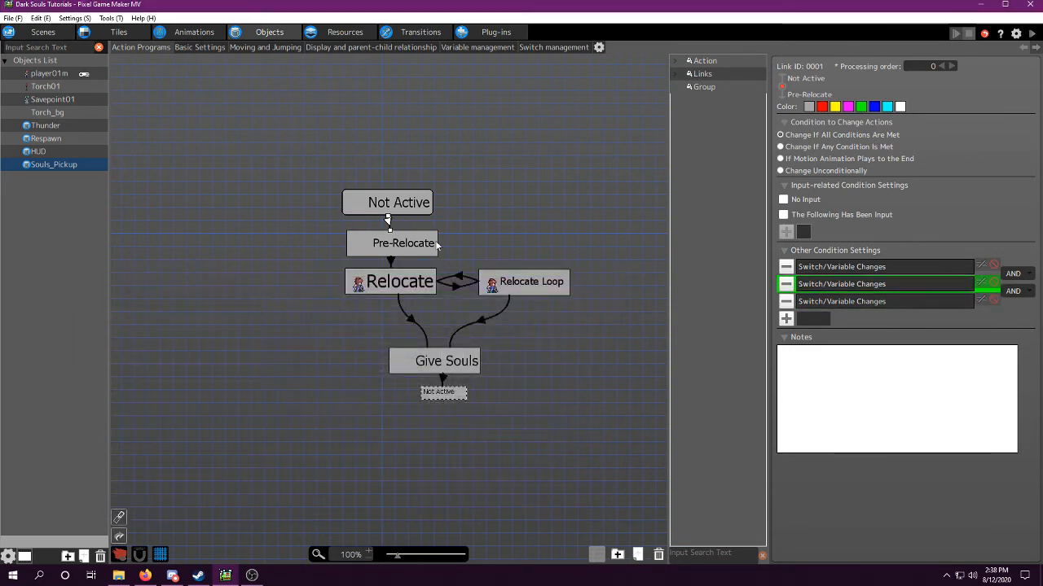
# - Add an After Certain Time Passes condition of 0.5 seconds to the link from Not Active to Pre-Relocate
pyautogui.click(786, 319)
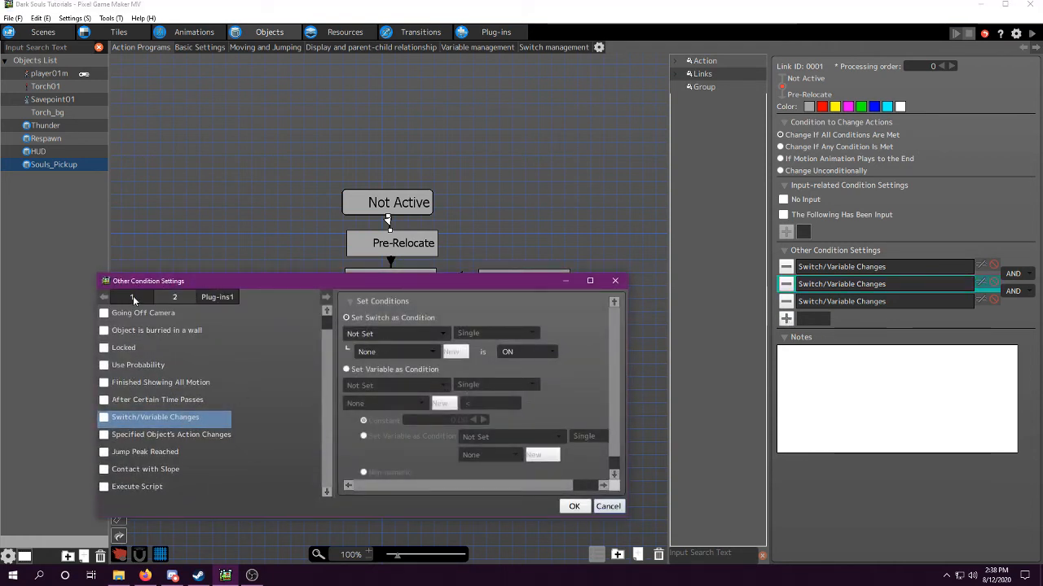
pyautogui.click(155, 400)
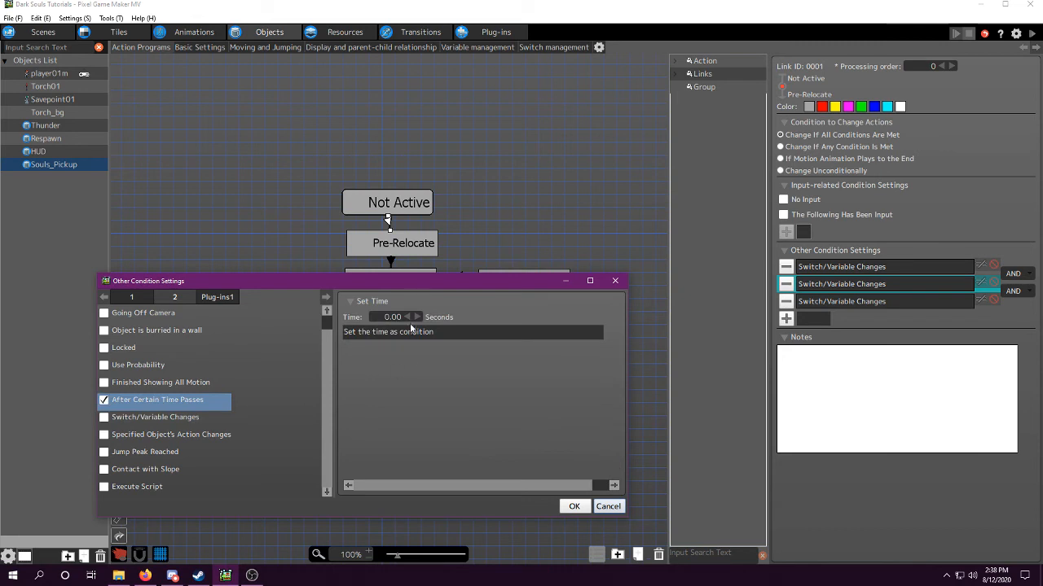
pyautogui.click(574, 506)
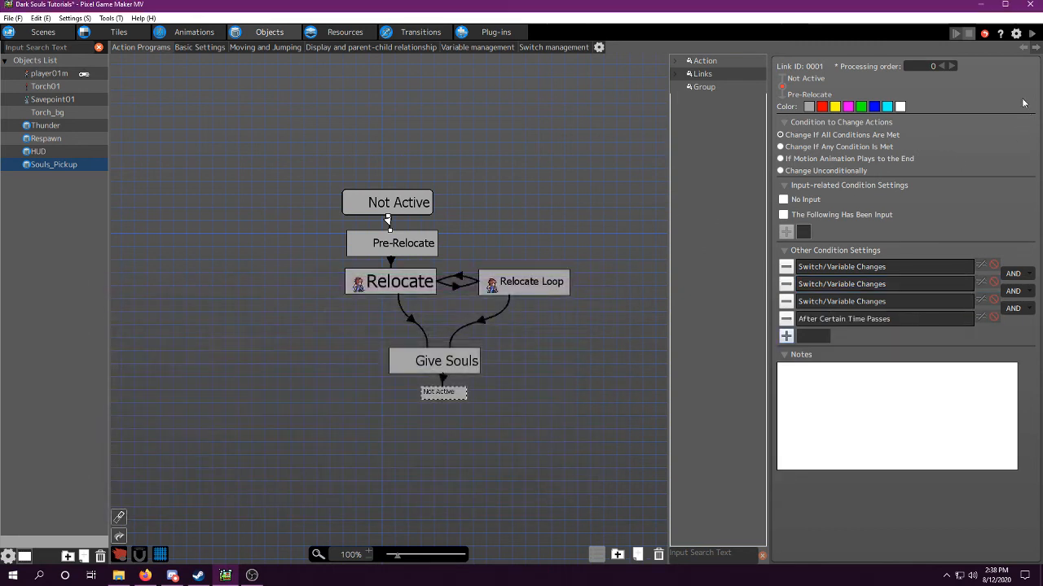
pyautogui.doubleClick(815, 318)
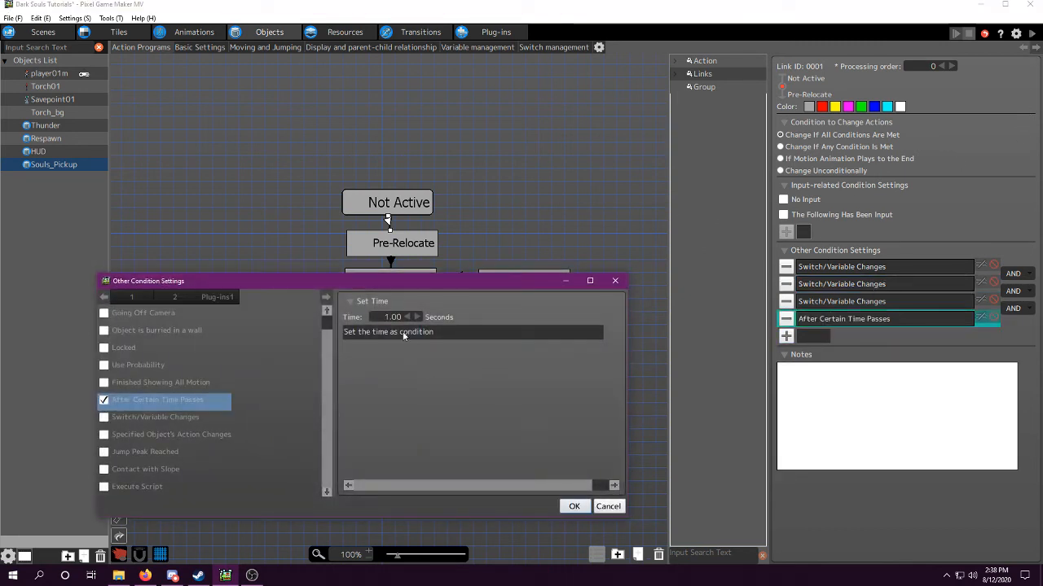
pyautogui.write('0.5')
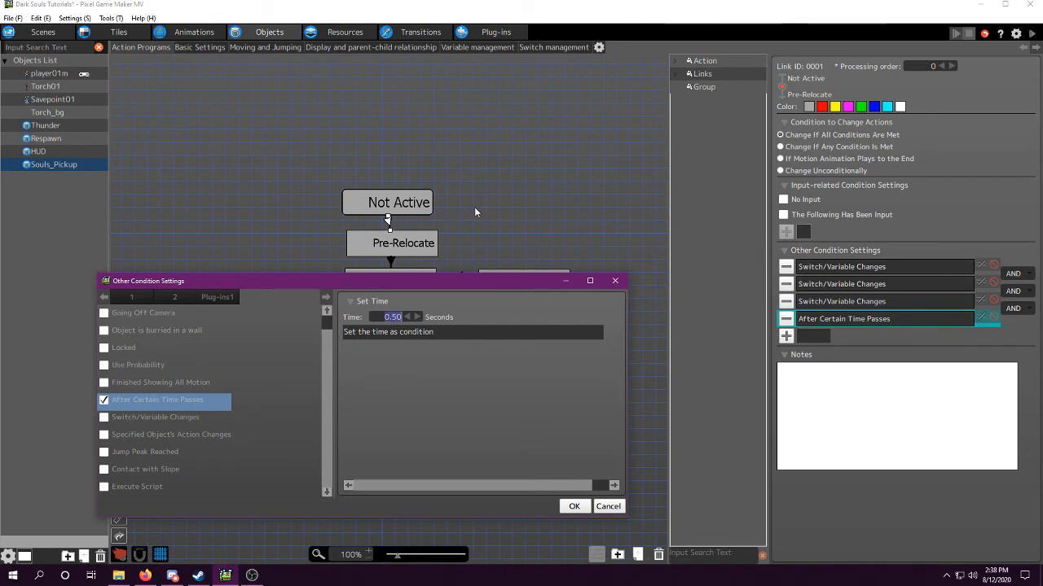
pyautogui.click(576, 506)
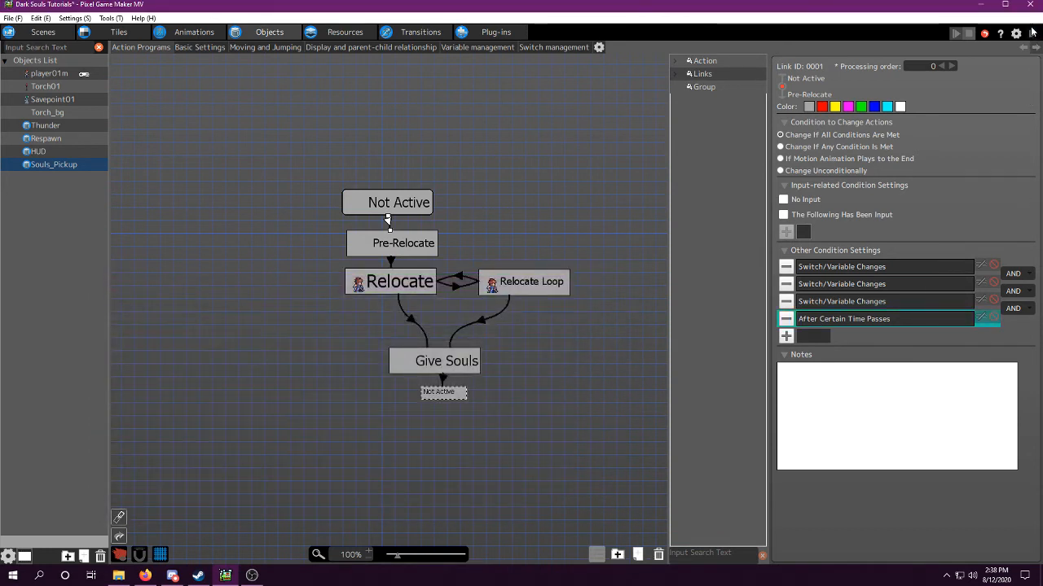
# - Test-play the game, running the player past the torch to the water gap to check the souls pickup, and close the test play
pyautogui.click(1034, 35)
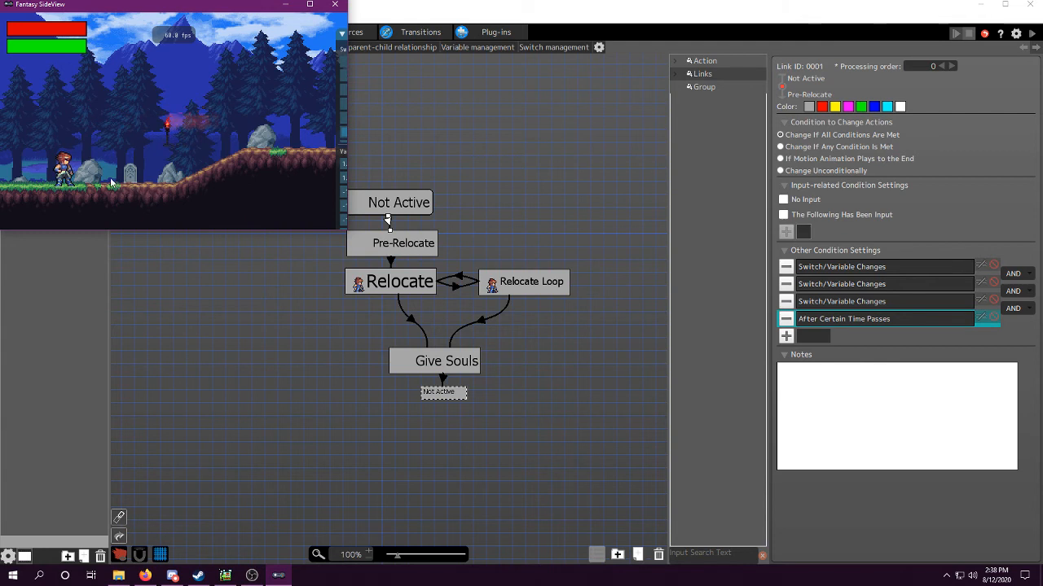
pyautogui.press('Right')
pyautogui.press('Right')
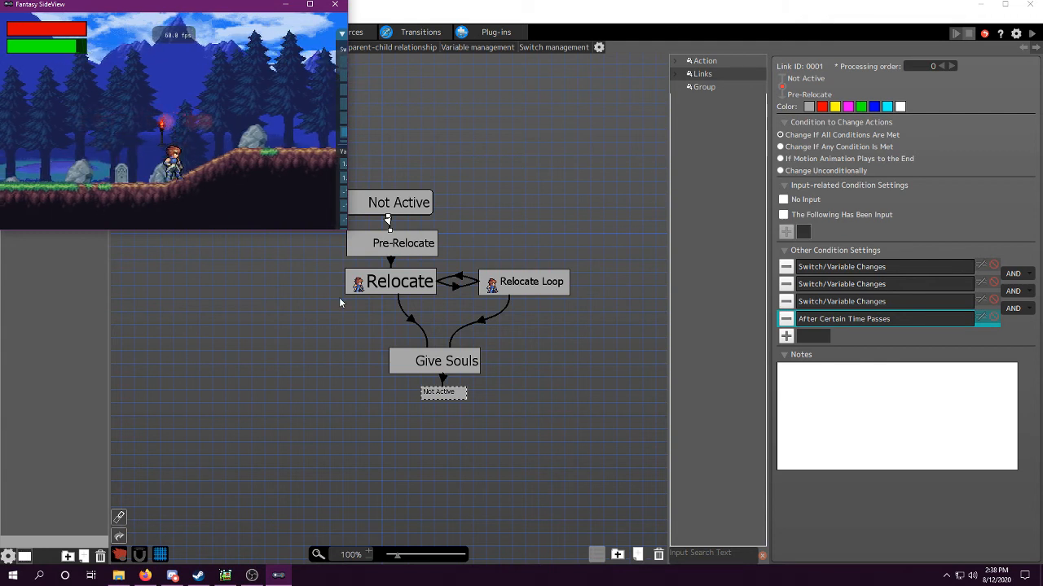
pyautogui.press('Right')
pyautogui.press('Right')
pyautogui.press('space')
pyautogui.press('Right')
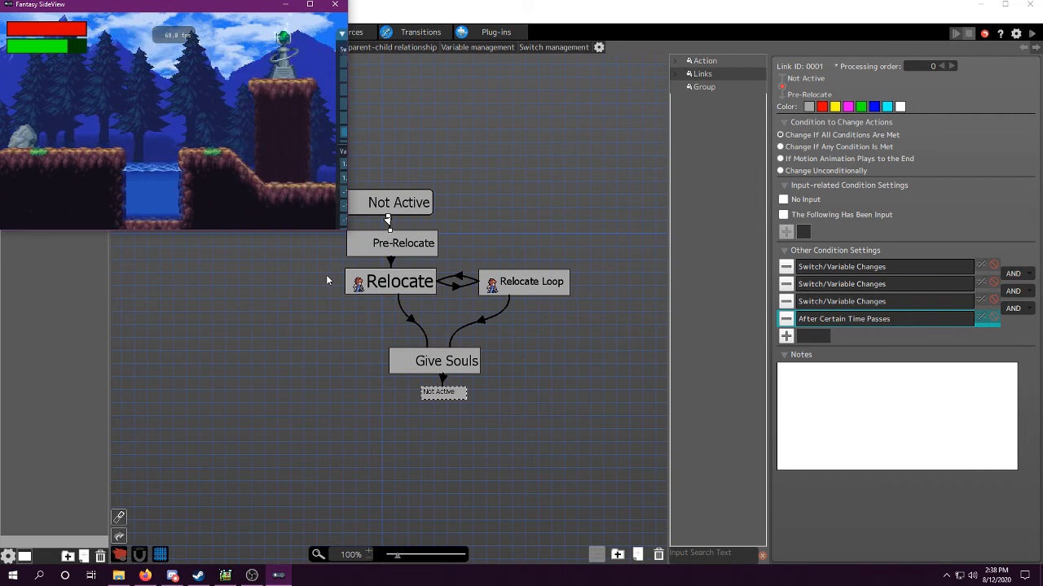
pyautogui.press('Right')
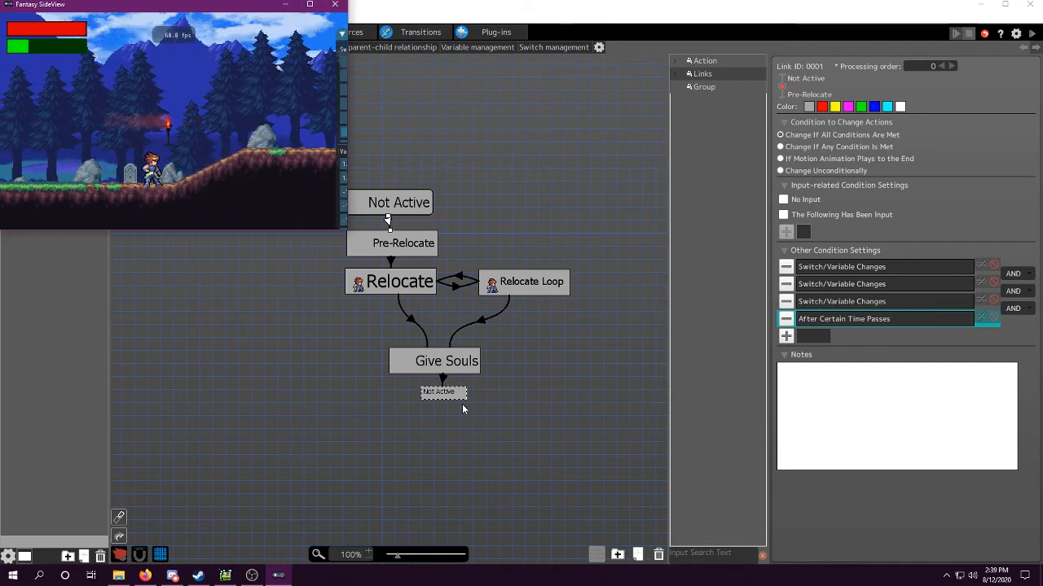
pyautogui.click(341, 5)
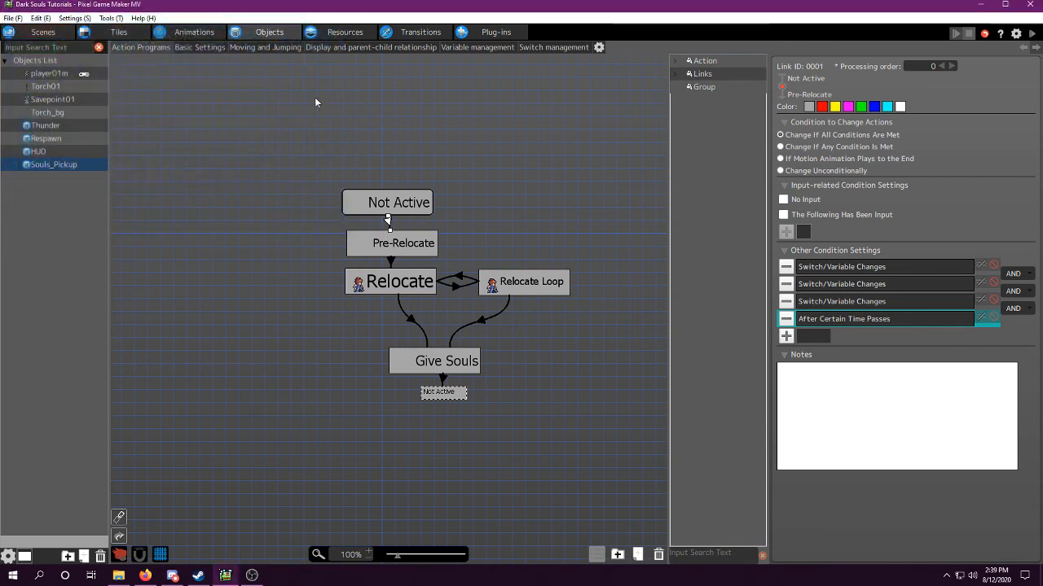
# - Examine the Give Souls action and the condition on the link from Relocate to Give Souls
pyautogui.moveTo(314, 96); pyautogui.dragTo(392, 183)
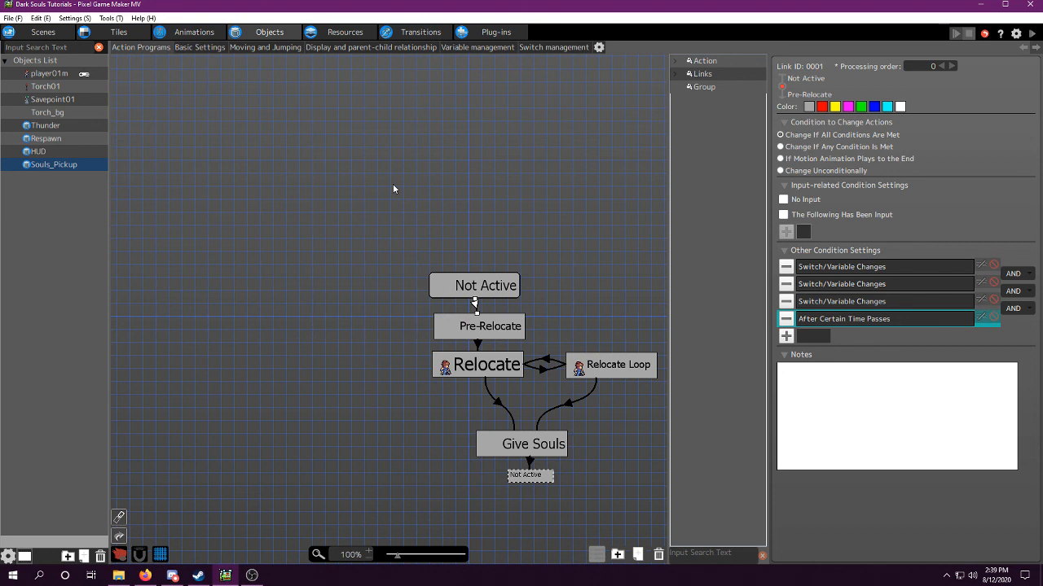
pyautogui.moveTo(540, 421); pyautogui.dragTo(480, 315, button='middle')
pyautogui.click(476, 335)
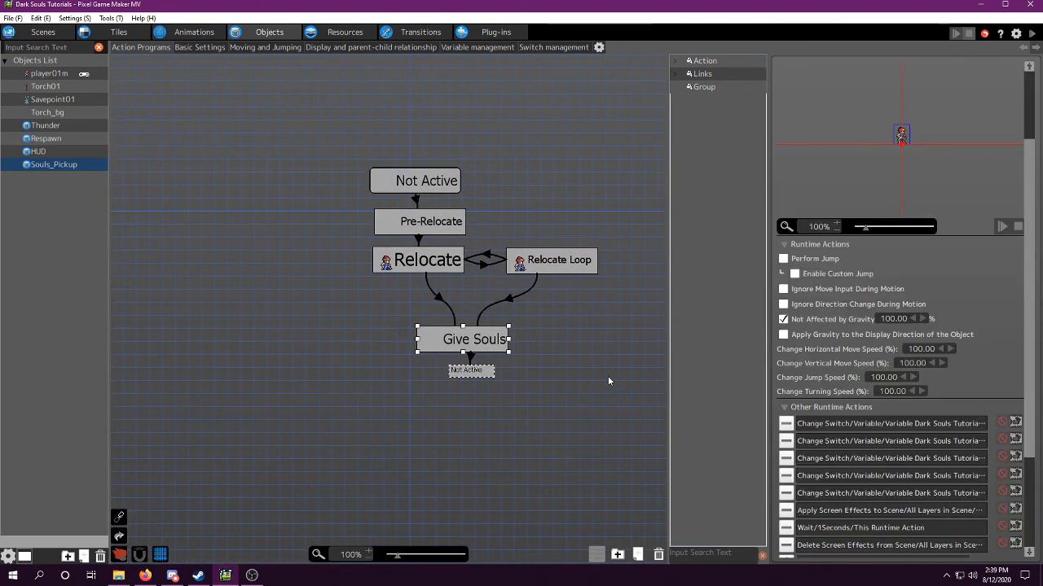
pyautogui.moveTo(439, 254); pyautogui.dragTo(423, 189, button='middle')
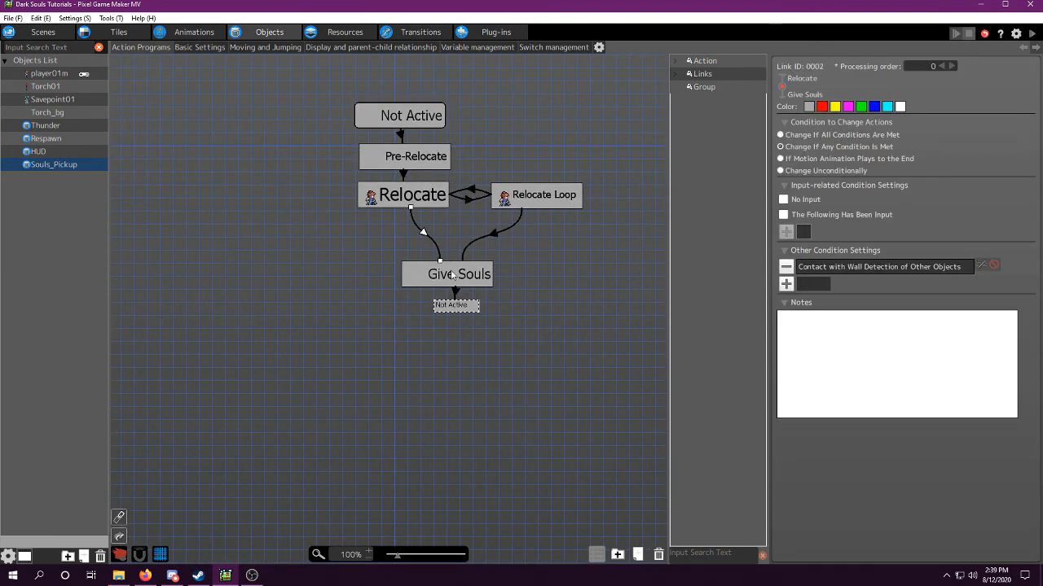
pyautogui.scroll(-1, 817, 413)
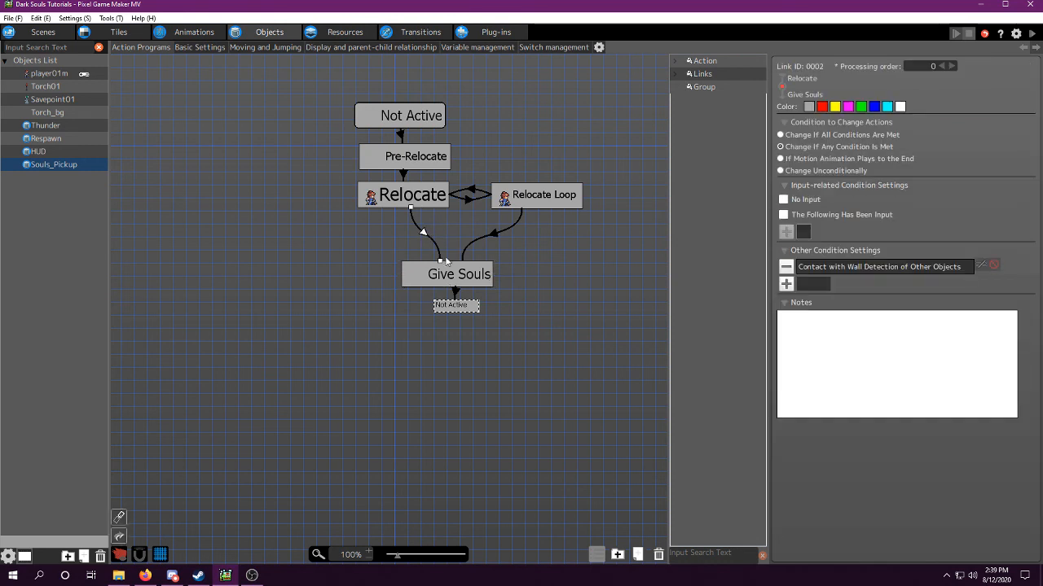
# - Review the Give Souls runtime actions that change the Souls, Dead Souls, Souls_Scene, Souls_X and Souls_Y variables, leaving their values as they are
pyautogui.doubleClick(828, 392)
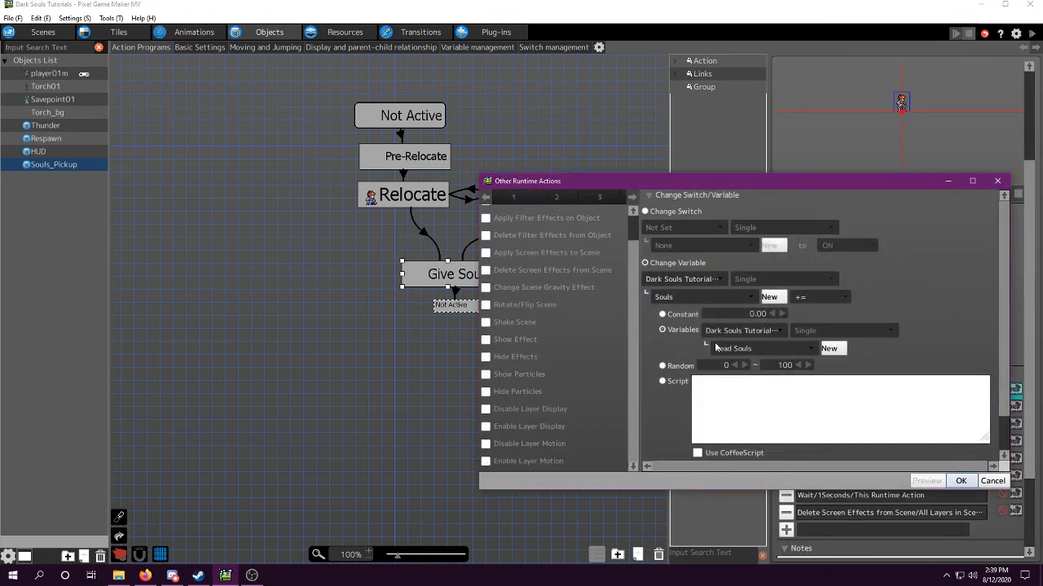
pyautogui.click(988, 482)
pyautogui.doubleClick(821, 407)
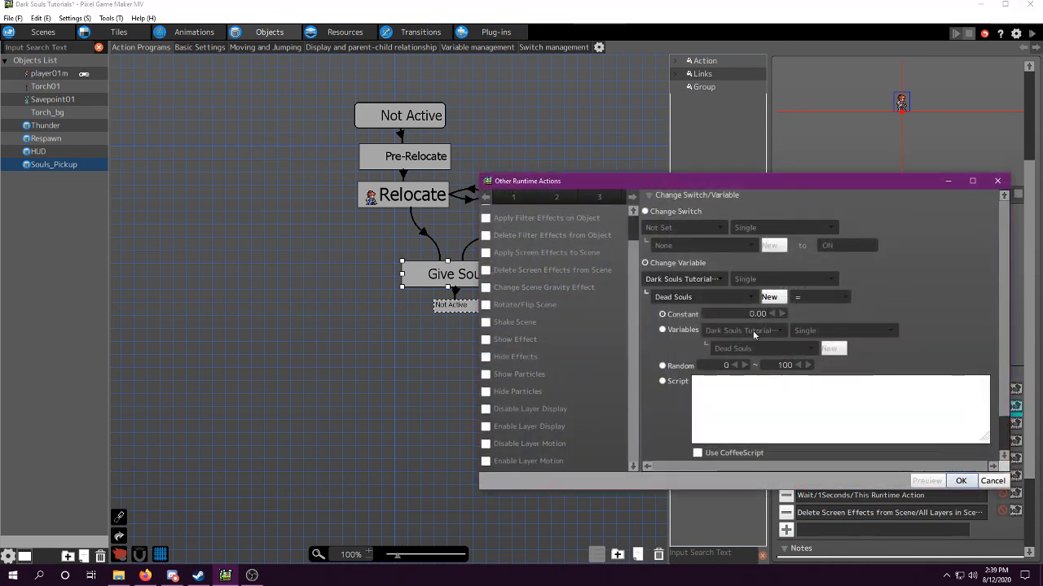
pyautogui.click(961, 481)
pyautogui.doubleClick(804, 428)
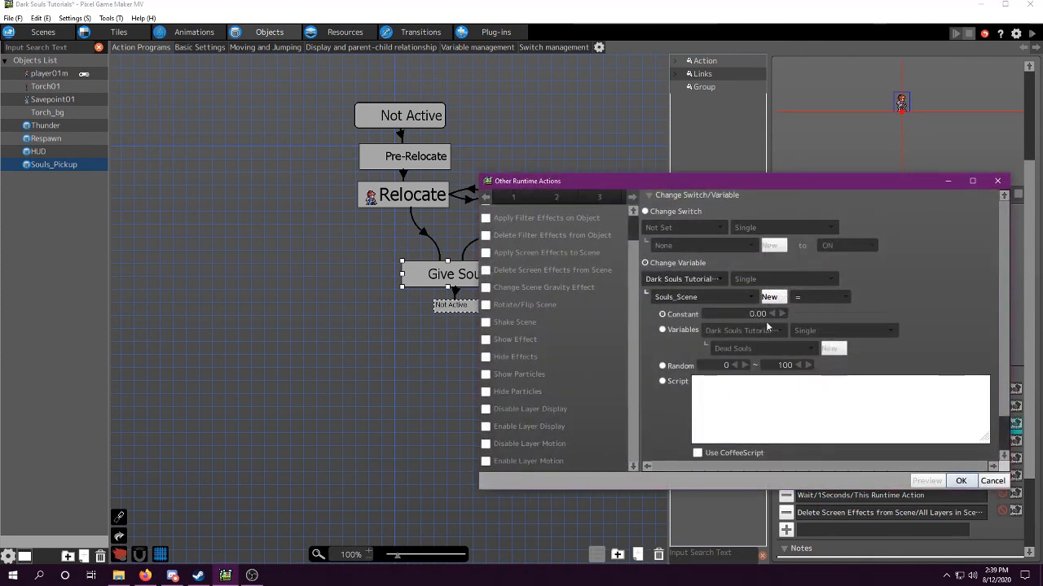
pyautogui.click(960, 481)
pyautogui.doubleClick(840, 450)
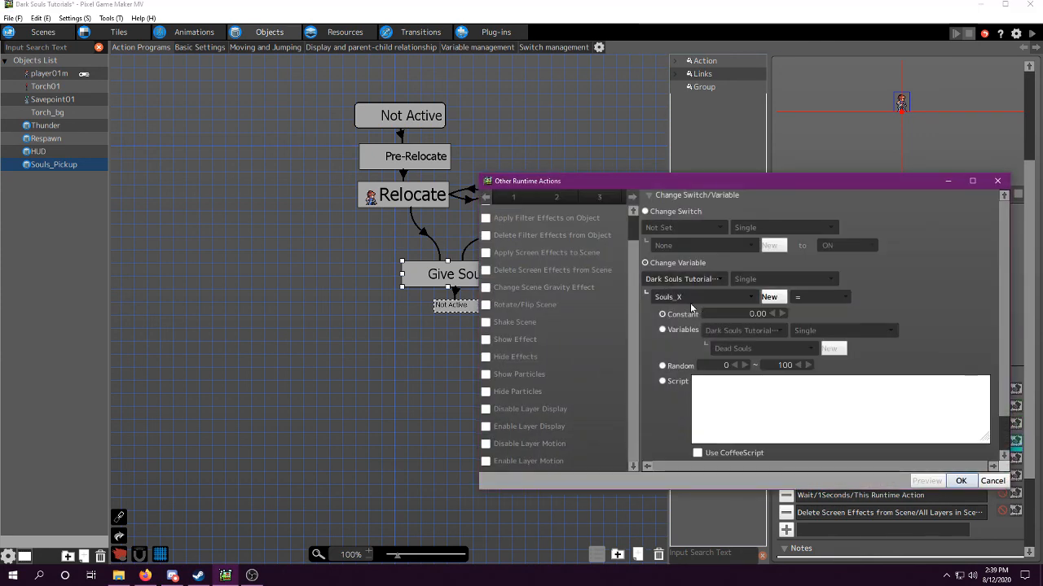
pyautogui.click(960, 480)
pyautogui.doubleClick(860, 461)
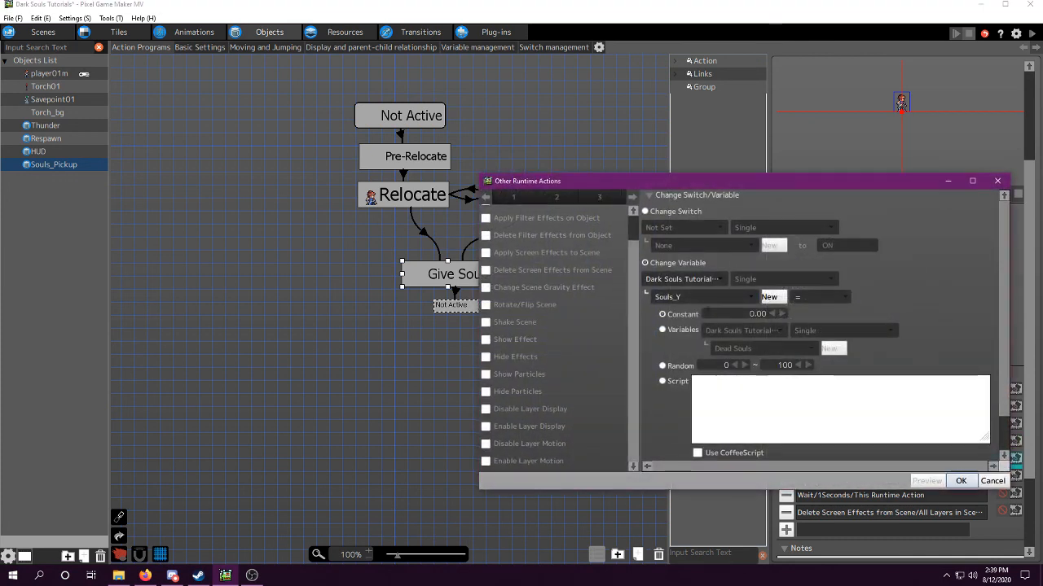
pyautogui.click(961, 481)
# - Review the settings of the Apply Screen Effects and Delete Screen Effects runtime actions in Give Souls
pyautogui.doubleClick(839, 479)
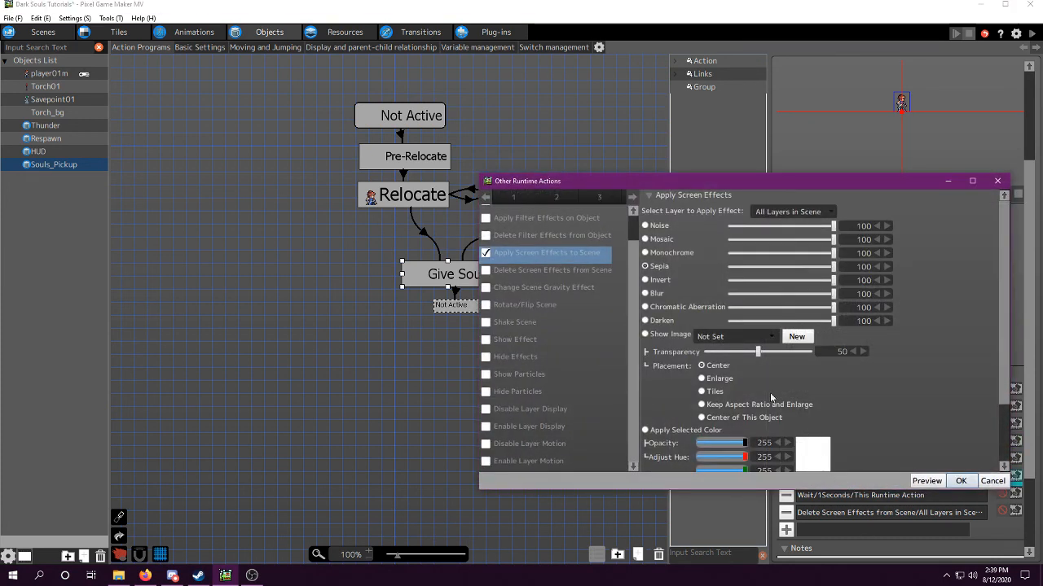
pyautogui.click(959, 482)
pyautogui.doubleClick(839, 513)
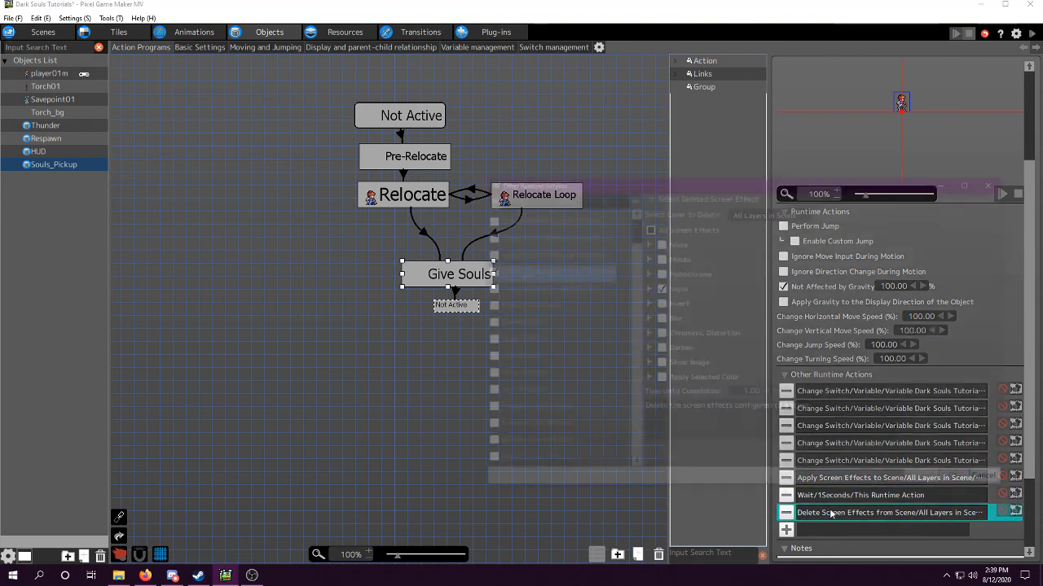
pyautogui.click(976, 481)
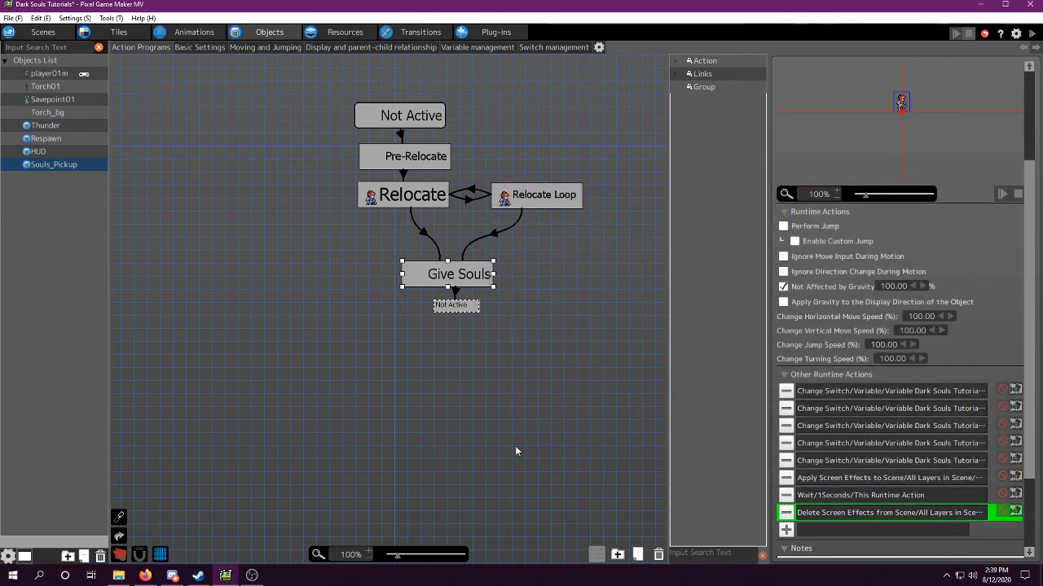